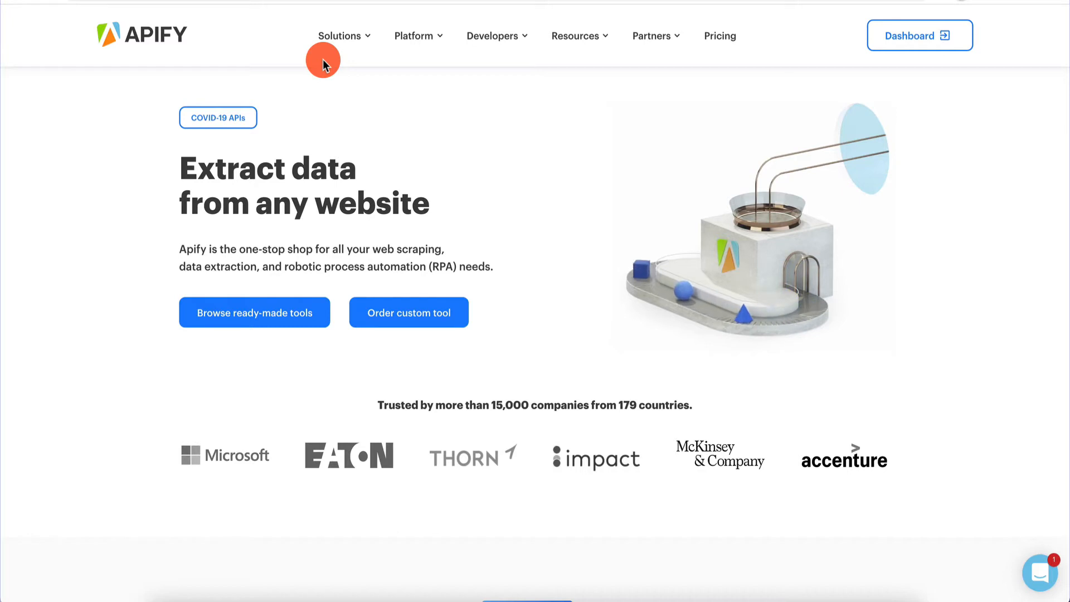
- Switch to the Apify console, show the list of actors, and open the store of ready-made actors from there
click(273, 1)
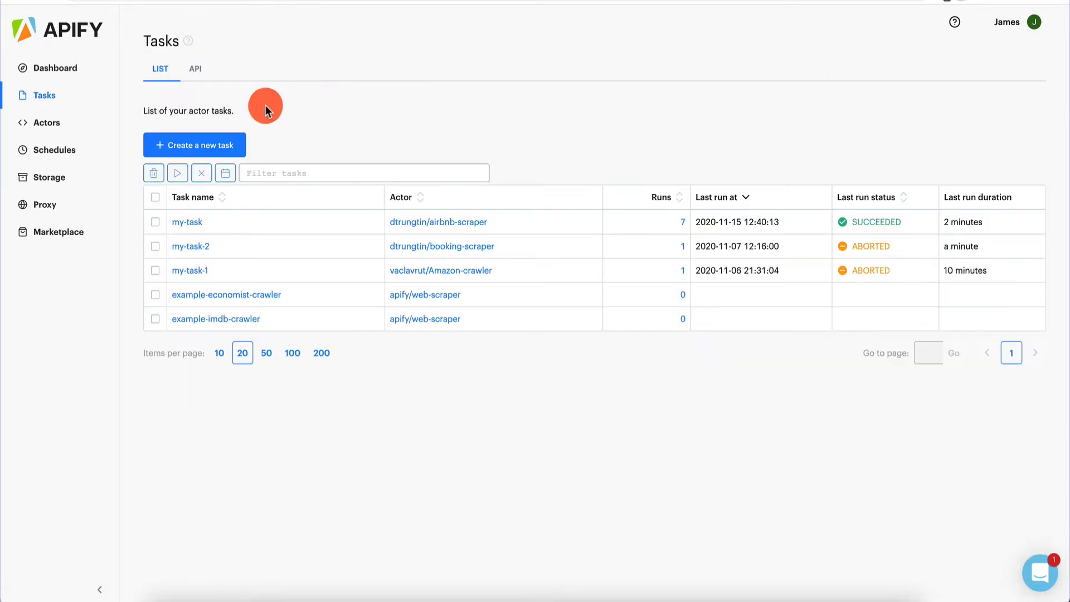
click(48, 123)
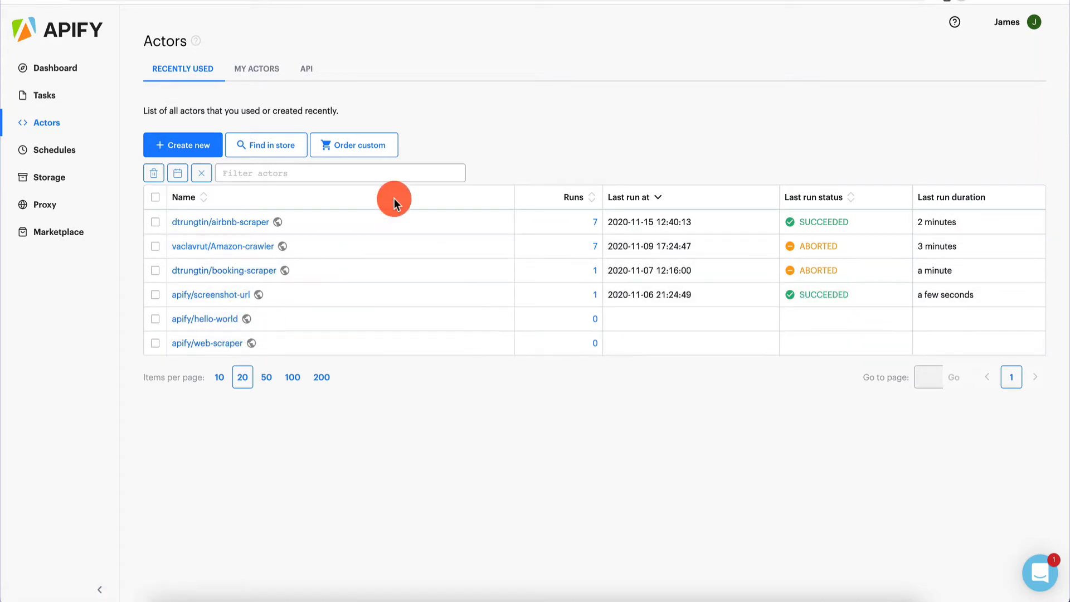
click(290, 145)
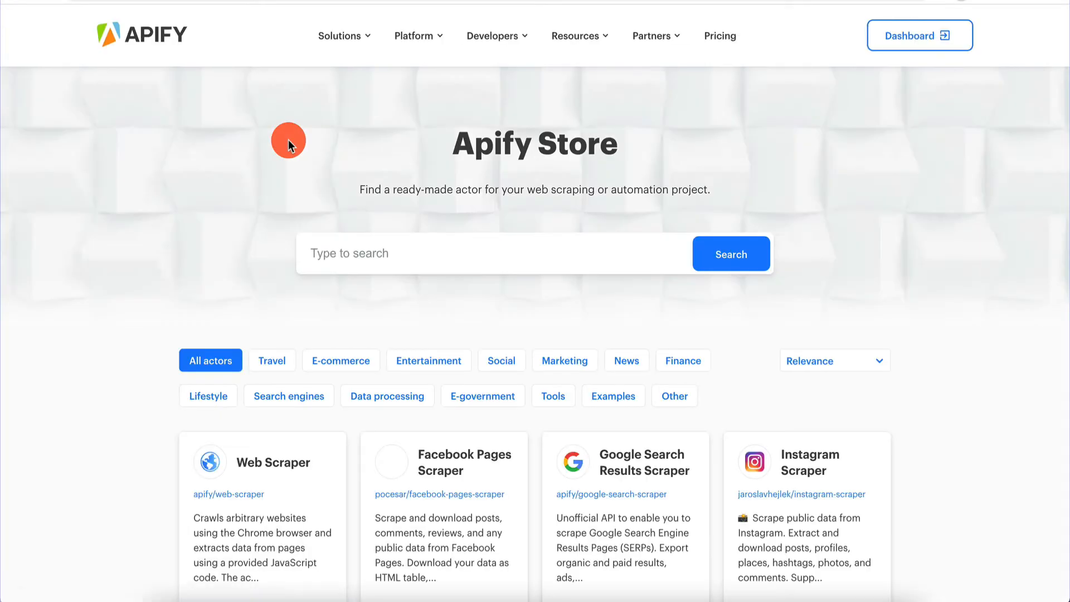
- Browse the ready-made actors offered in the Apify Store across all categories
scroll(110, 356, down, 5)
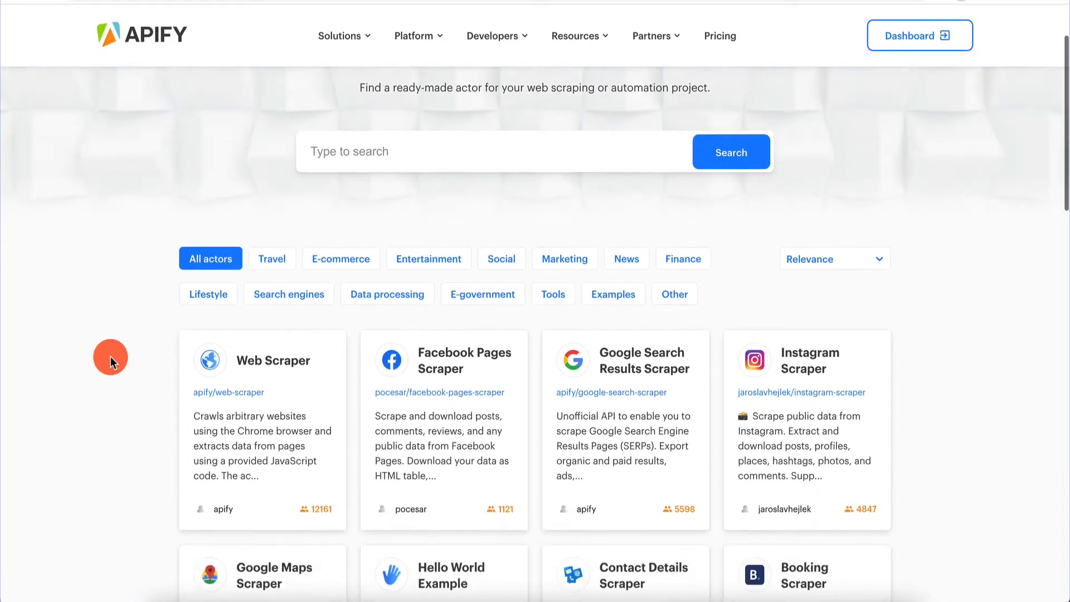
scroll(110, 356, up, 5)
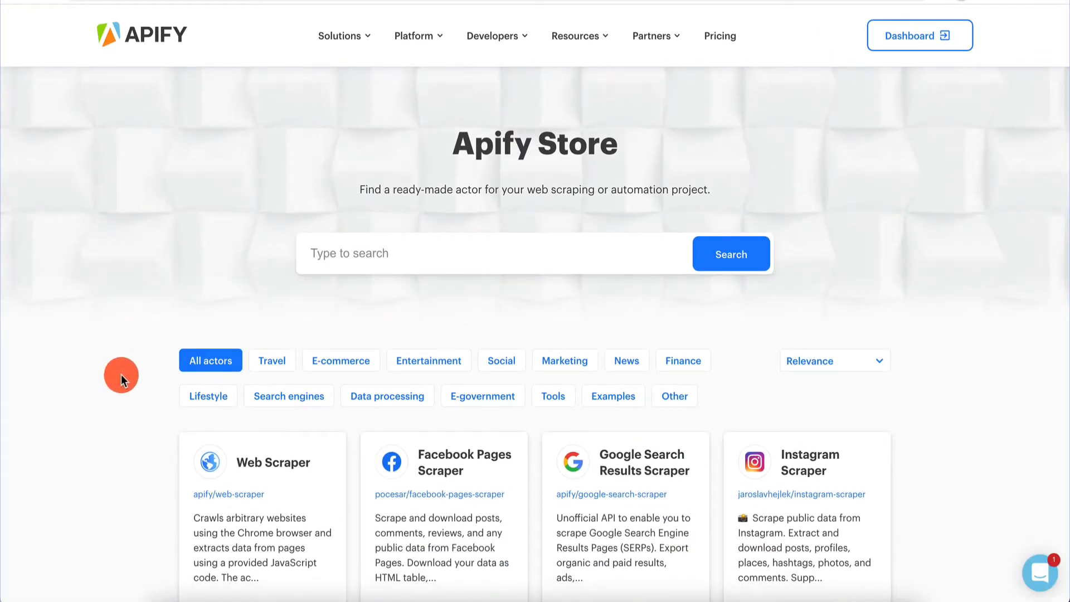
scroll(122, 376, down, 4)
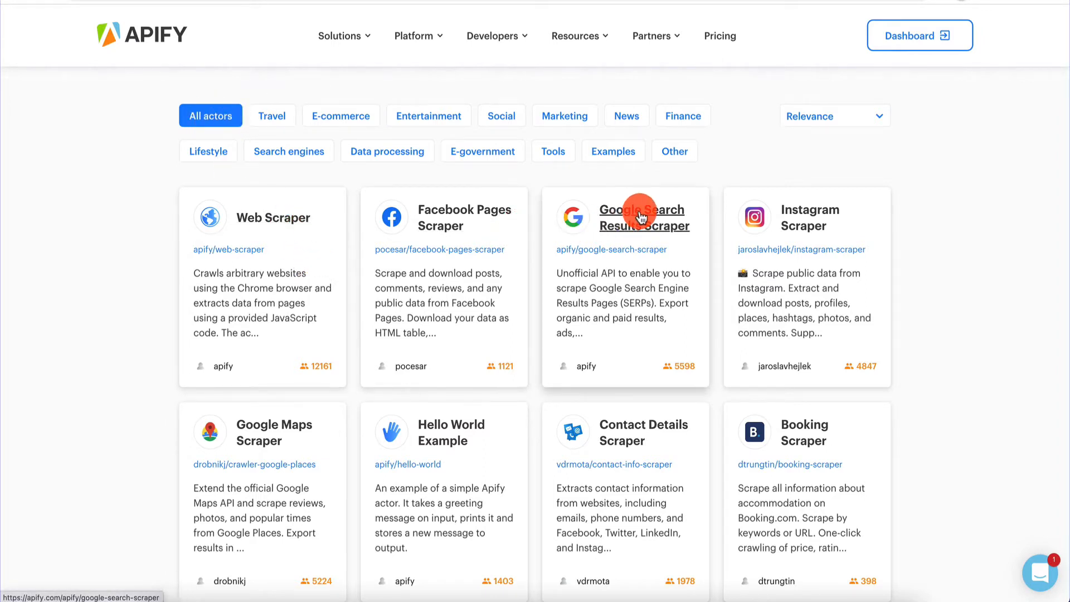
scroll(917, 242, down, 2)
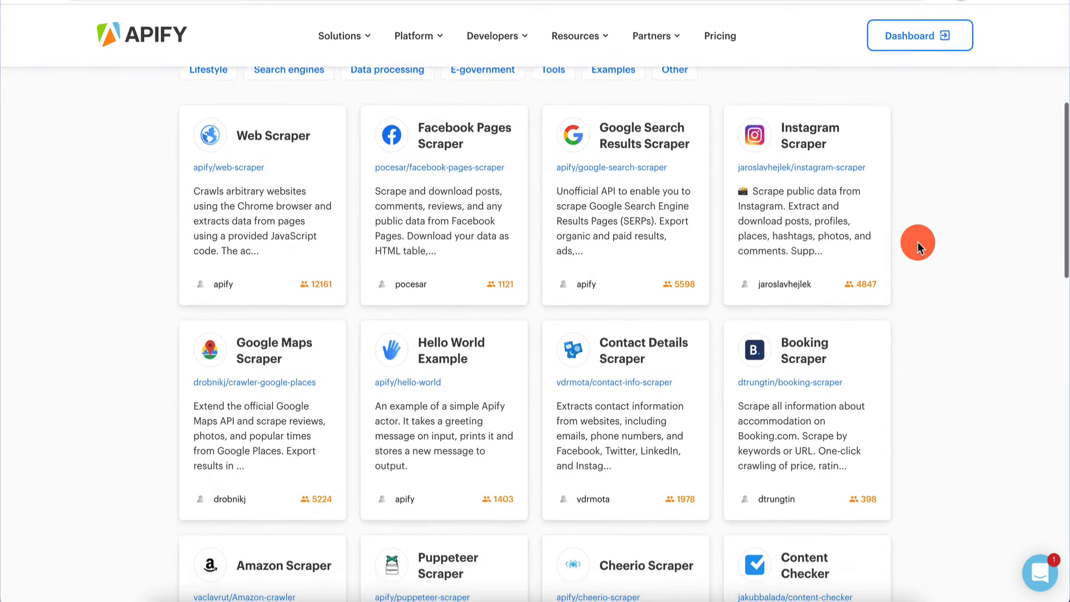
scroll(918, 242, up, 1)
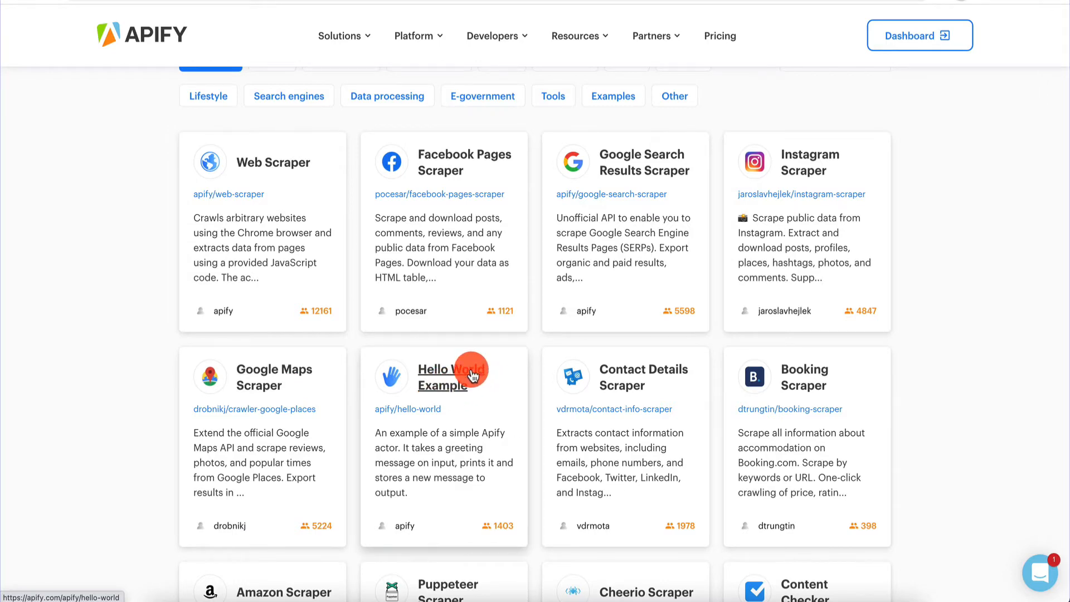
scroll(1006, 358, down, 5)
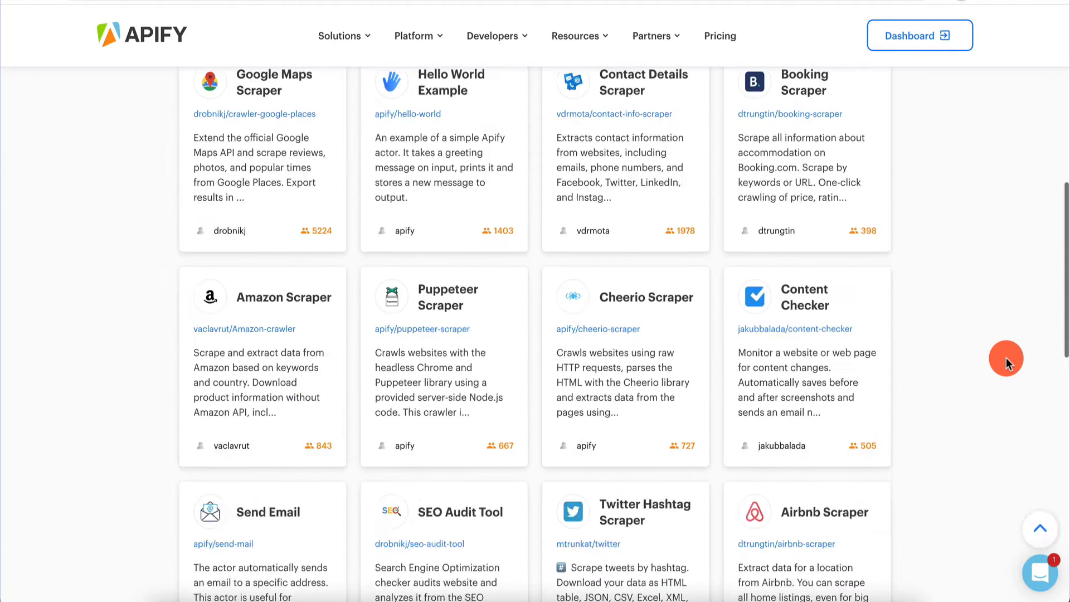
scroll(976, 351, up, 8)
scroll(976, 351, down, 3)
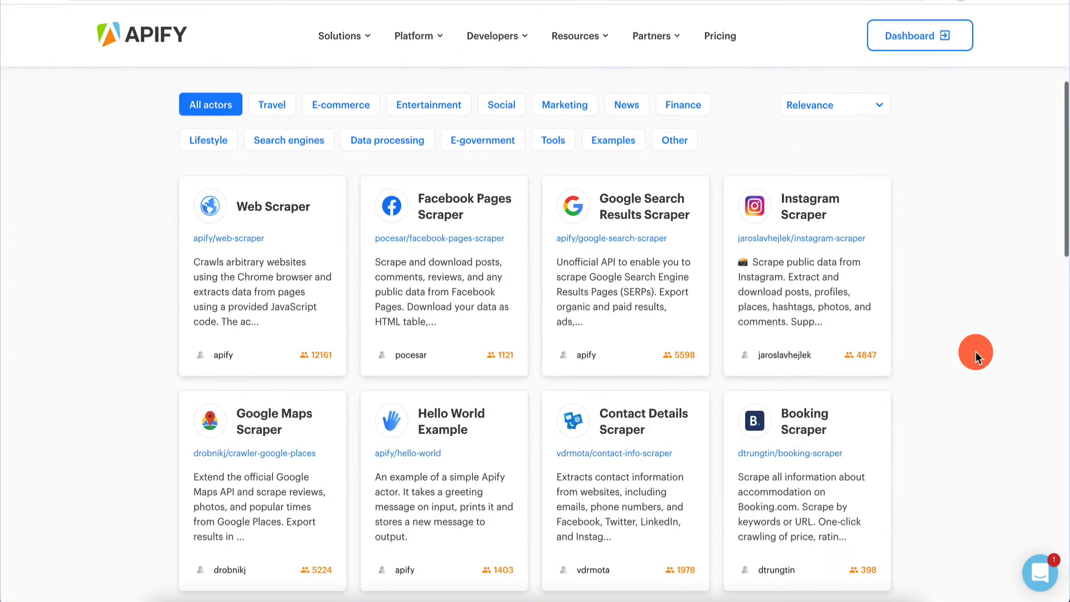
scroll(975, 351, down, 2)
scroll(975, 351, up, 1)
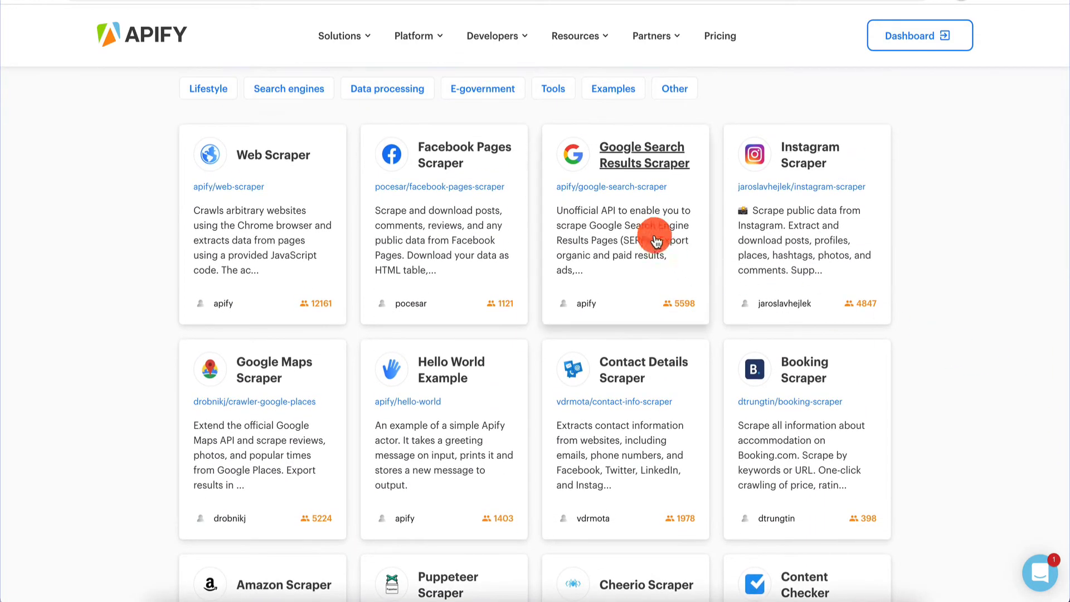
- Open the Google Search Results Scraper and review its description, usage details and readme features
click(649, 167)
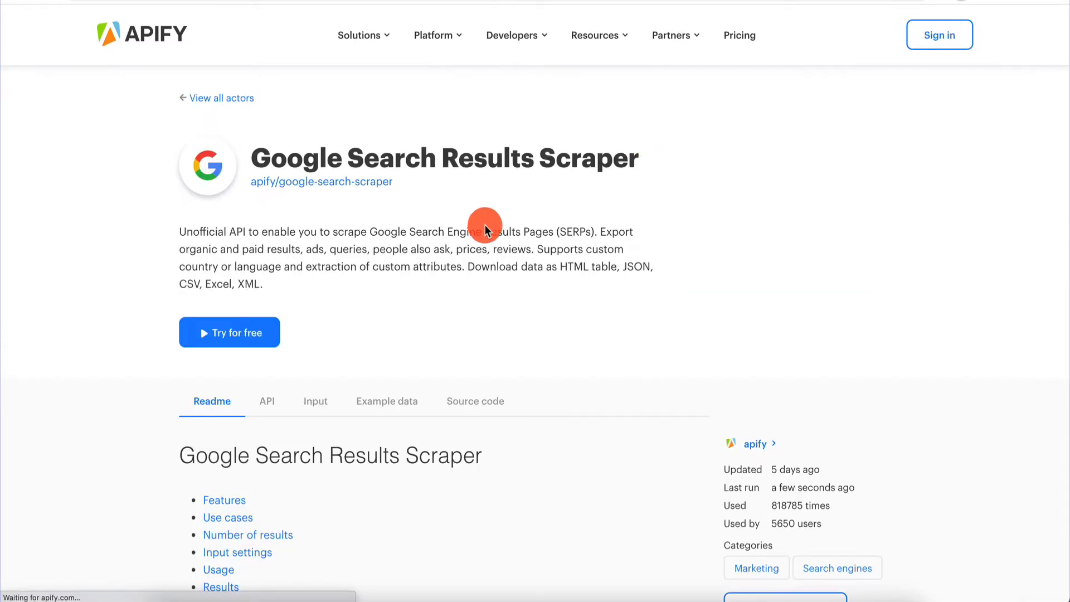
scroll(373, 275, down, 2)
scroll(368, 277, up, 2)
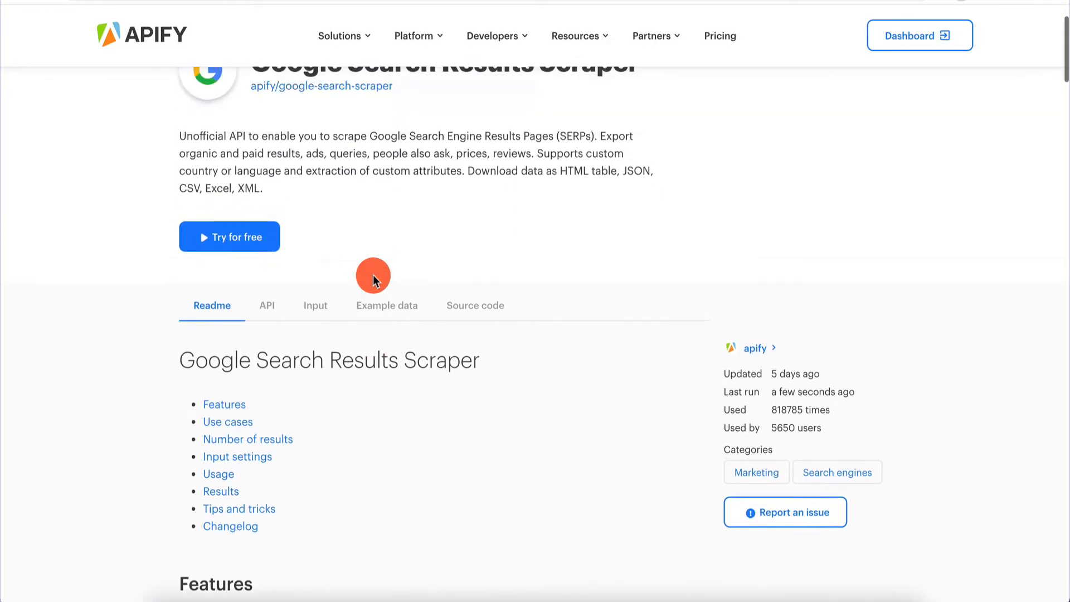
scroll(318, 269, down, 5)
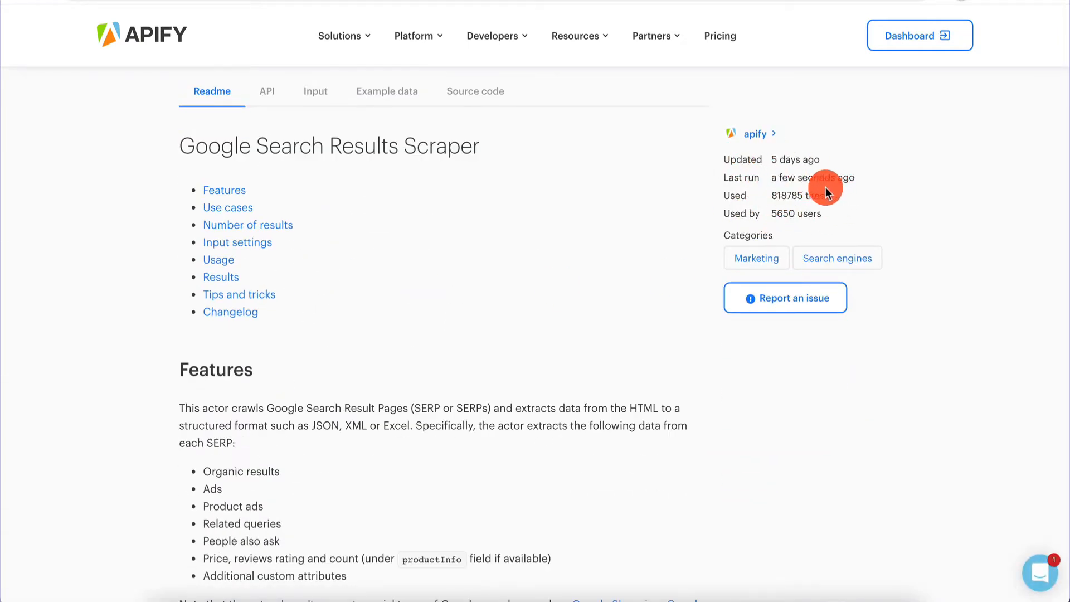
scroll(492, 309, up, 3)
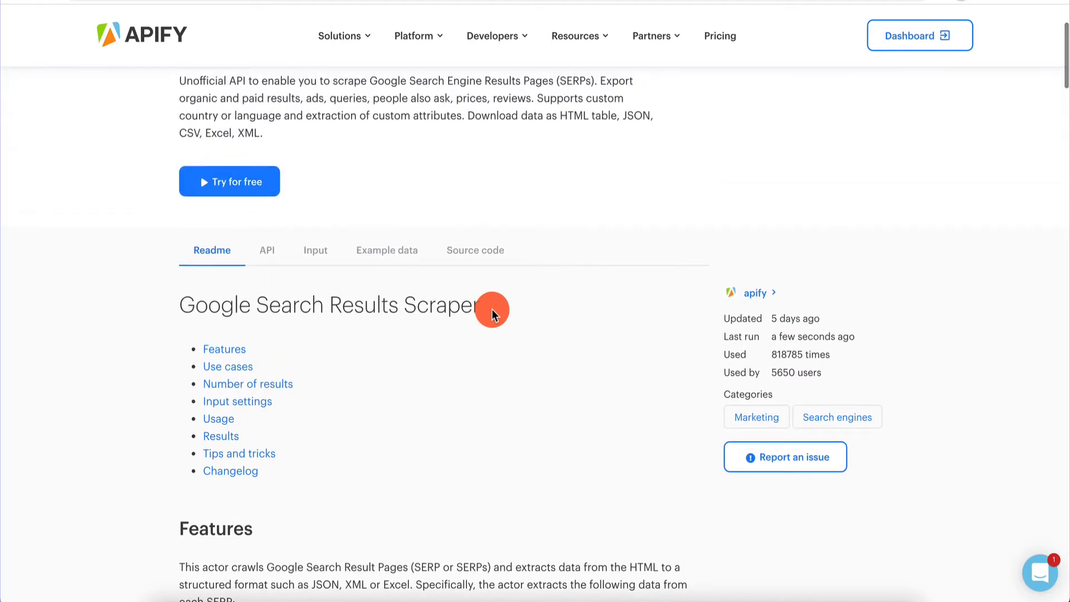
scroll(492, 309, down, 2)
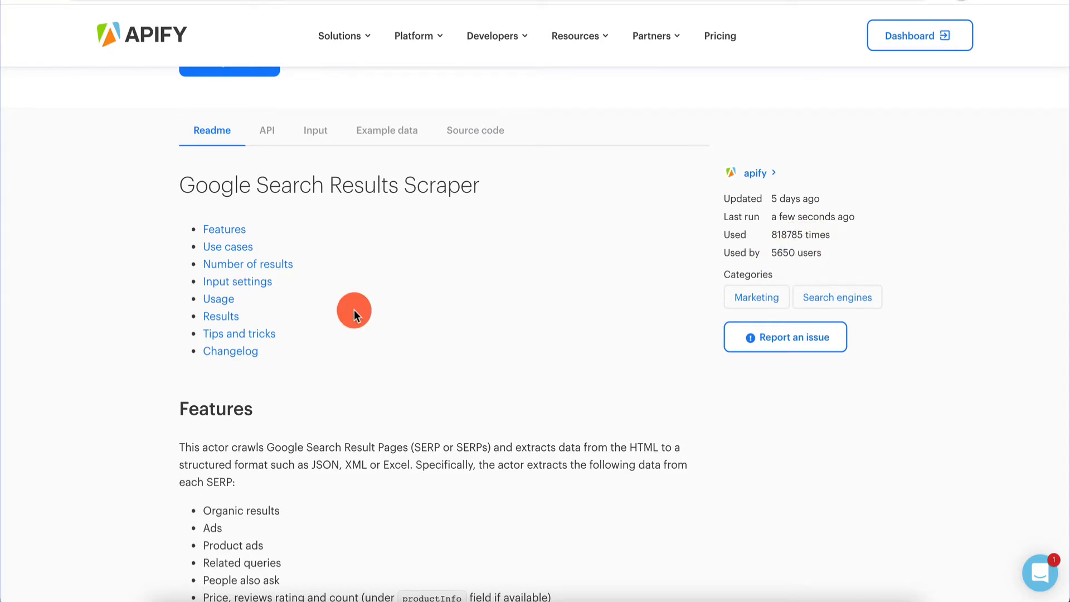
scroll(354, 310, down, 2)
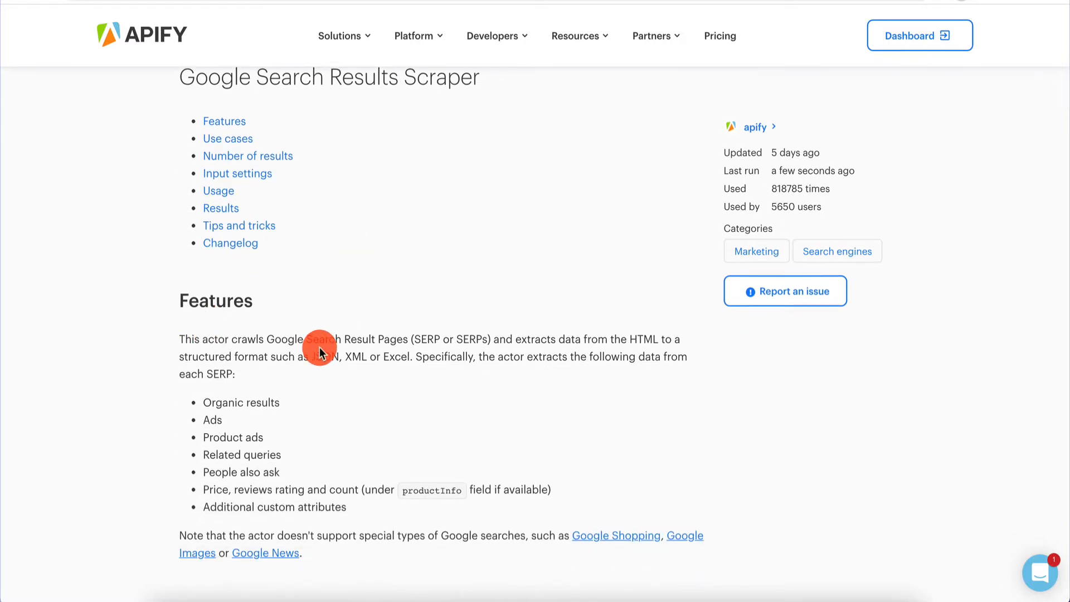
scroll(319, 351, up, 2)
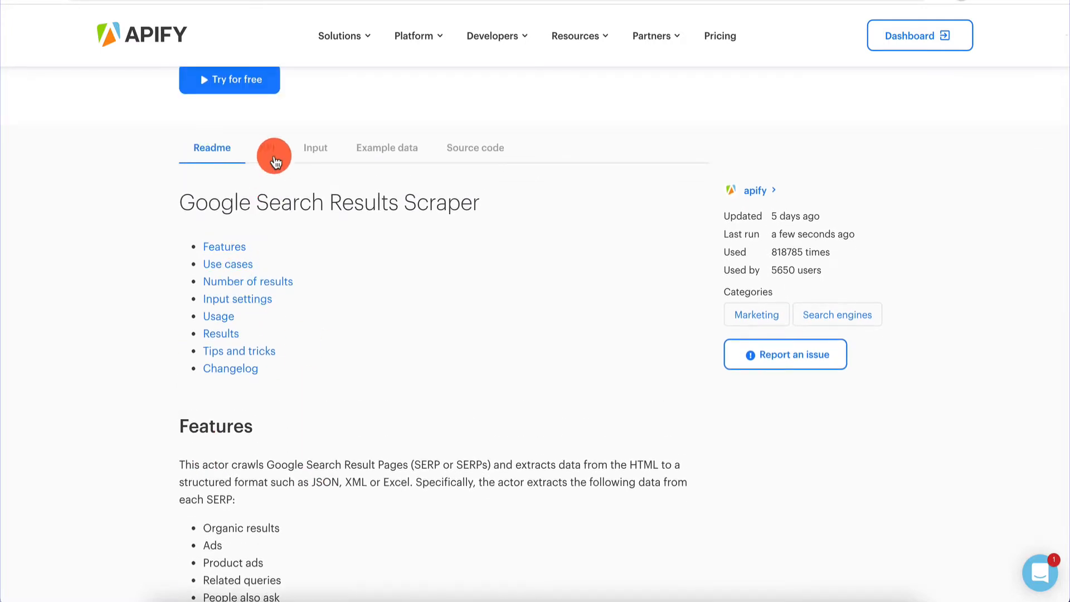
- Show the scraper's API instructions and examine the Node.js code example
click(267, 158)
scroll(133, 340, down, 2)
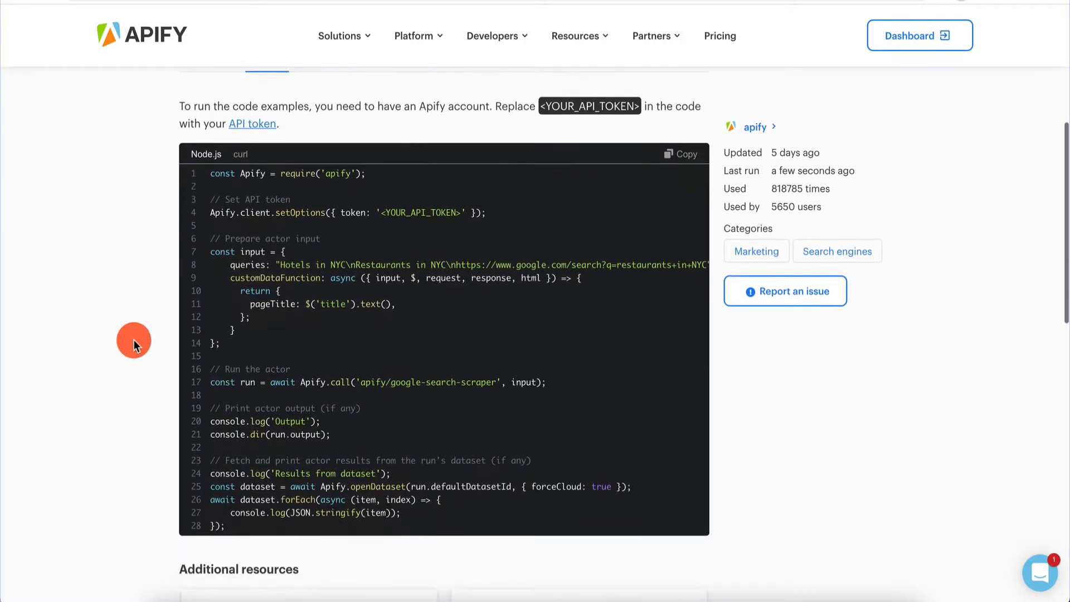
scroll(277, 242, down, 2)
scroll(277, 241, up, 2)
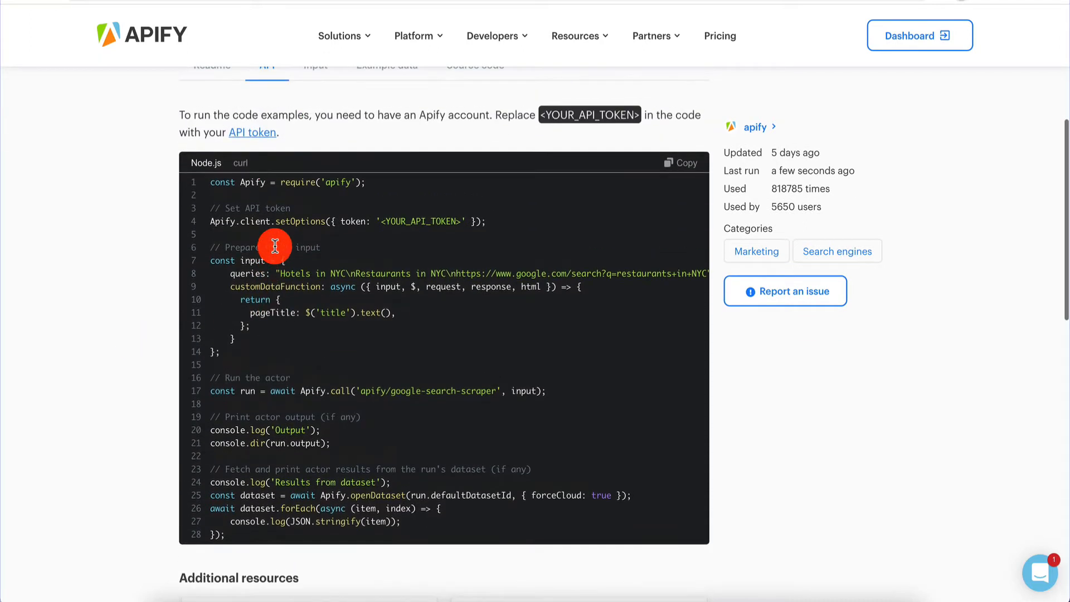
- Compare the curl and Node.js versions of the API example, and copy the curl code
click(241, 164)
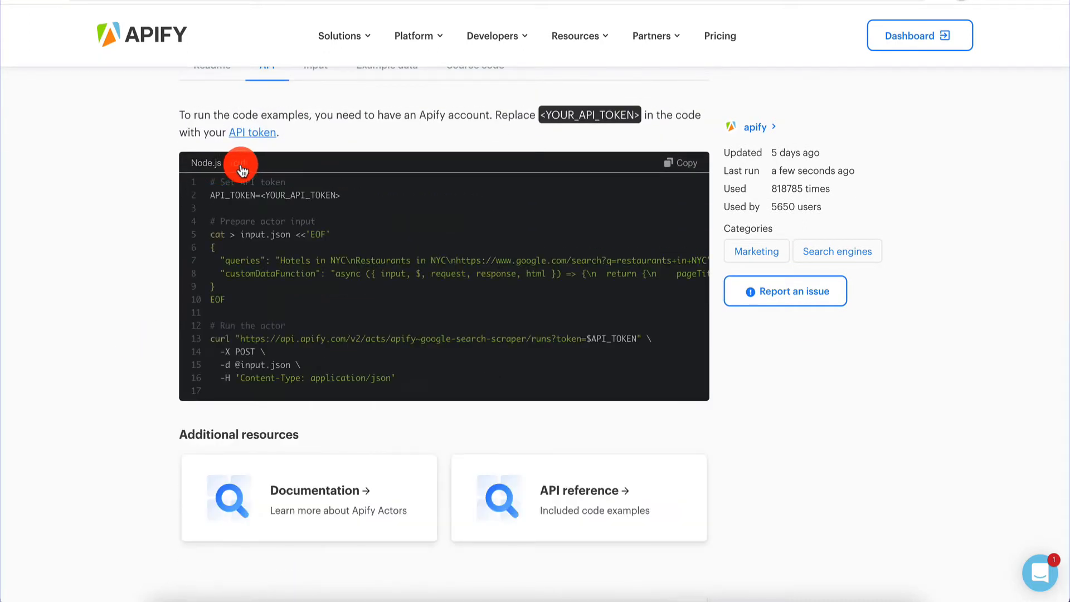
click(206, 165)
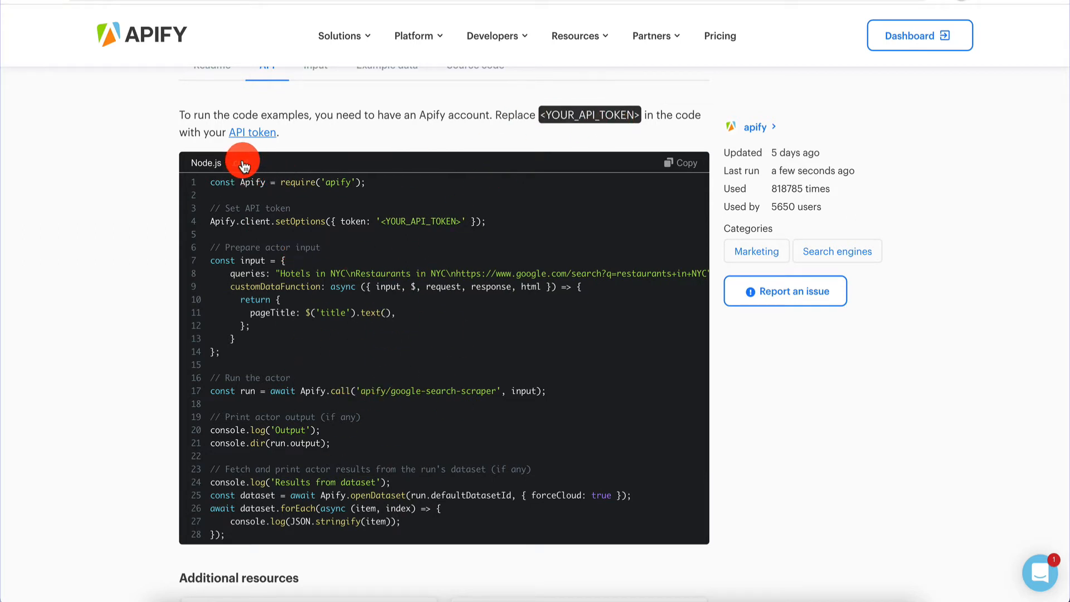
click(243, 163)
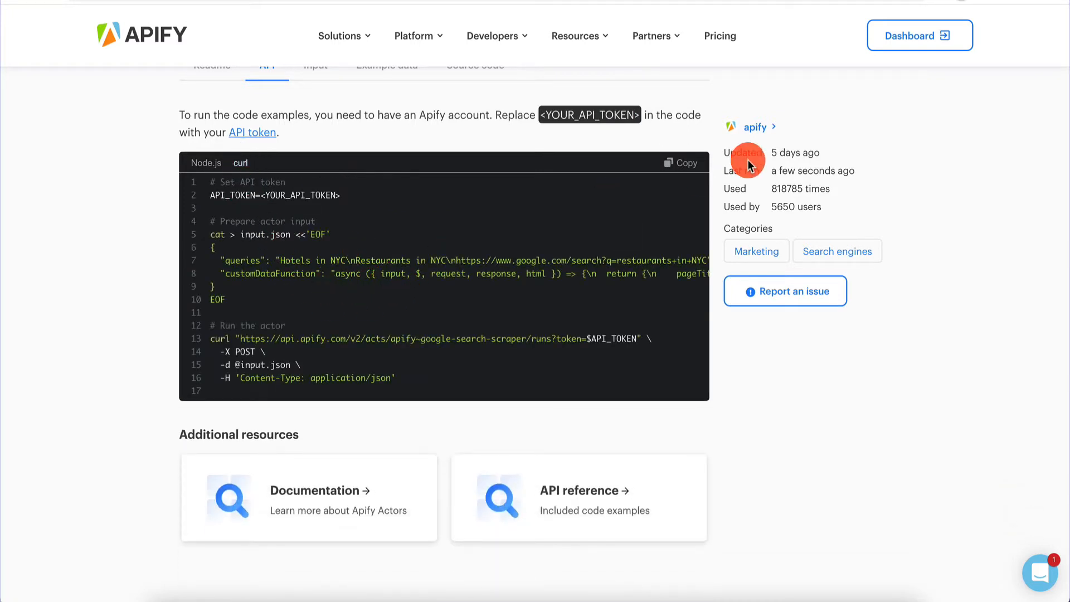
click(690, 165)
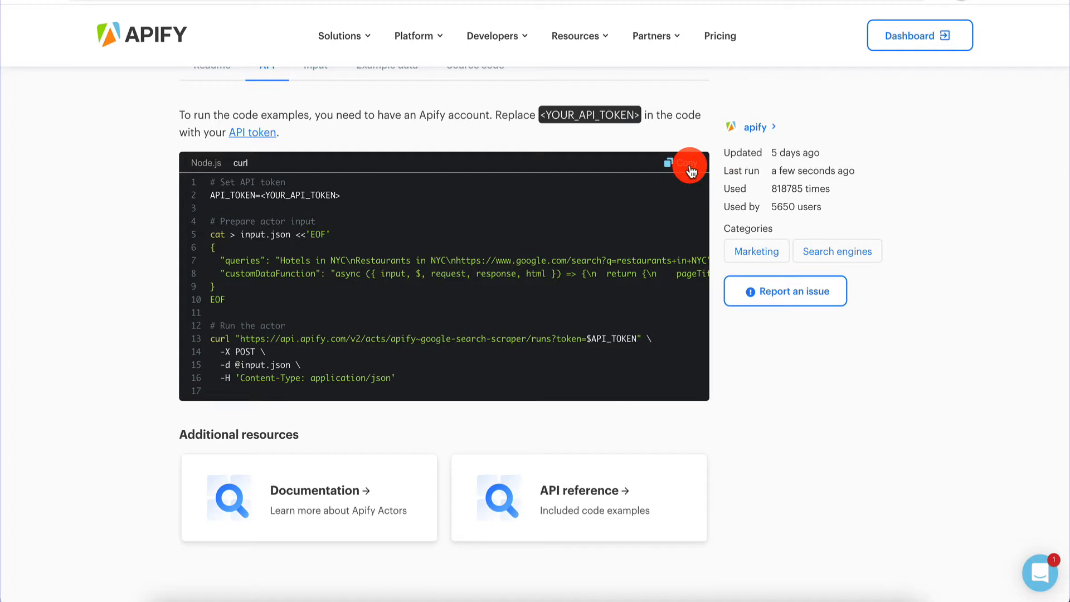
- Show the scraper's input specification and examine its first fields in table view
scroll(487, 286, up, 4)
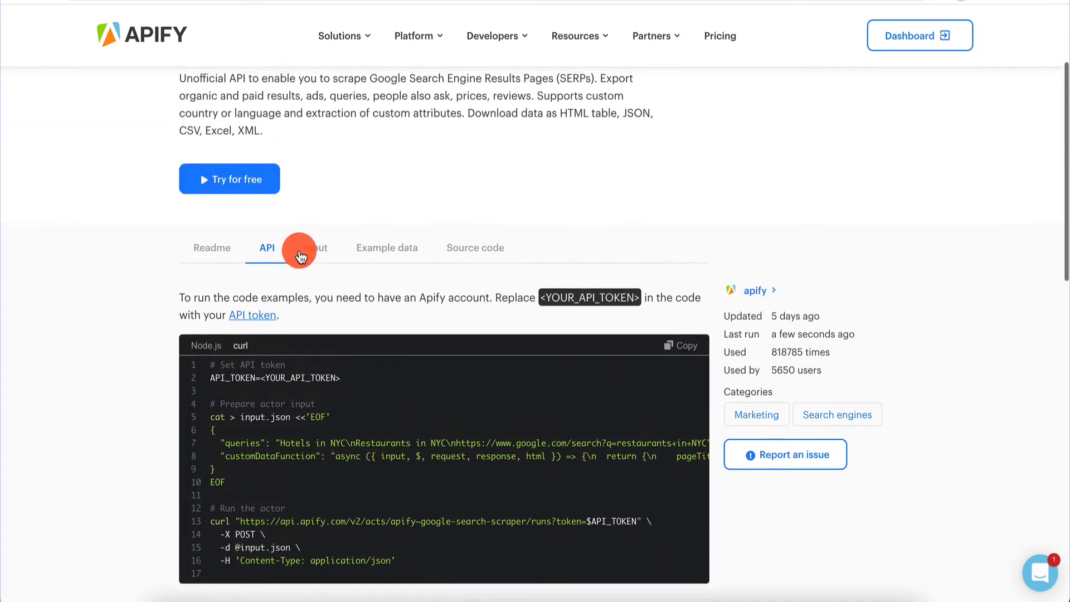
click(313, 248)
scroll(129, 364, down, 4)
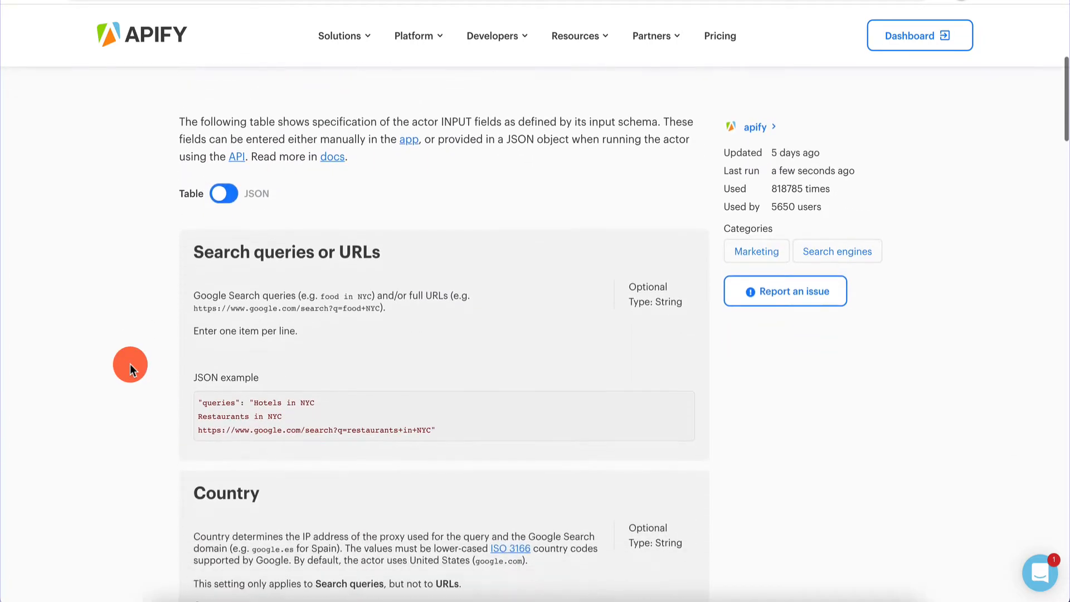
scroll(129, 363, down, 1)
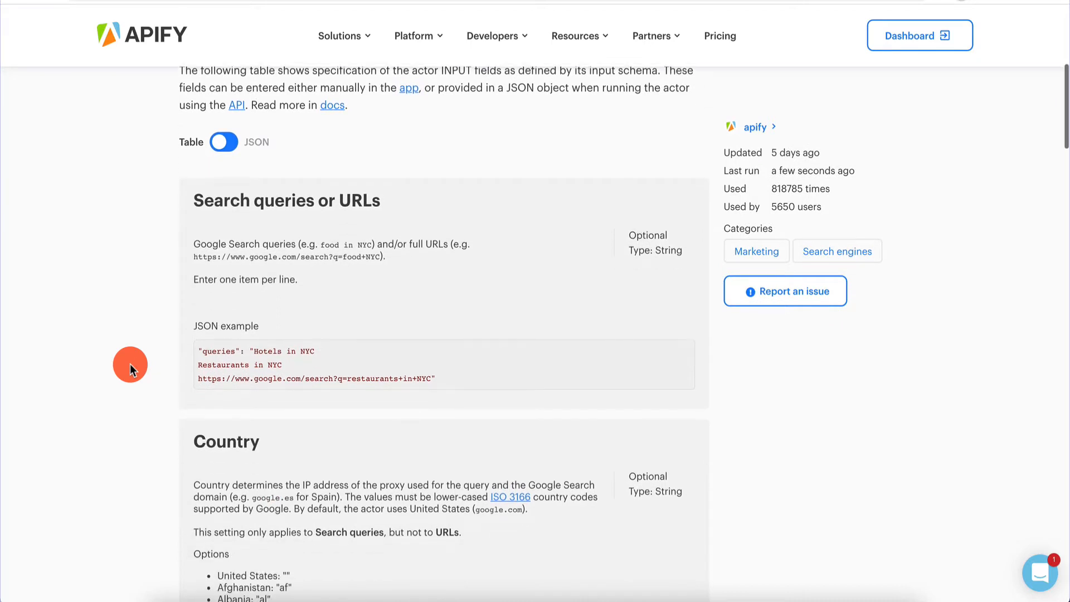
click(218, 151)
click(217, 150)
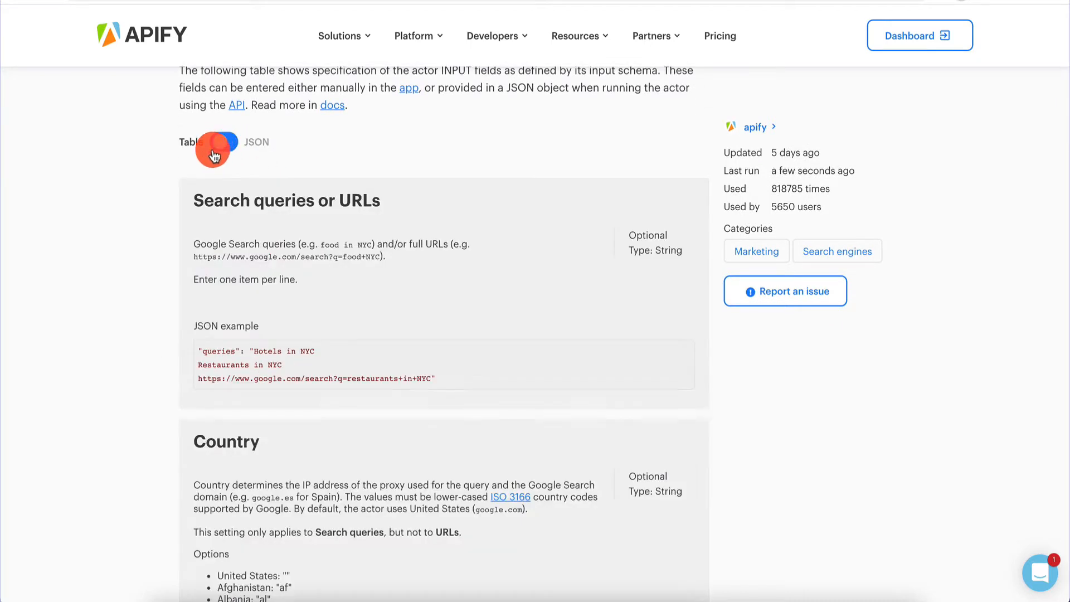
scroll(133, 304, down, 5)
scroll(133, 304, up, 6)
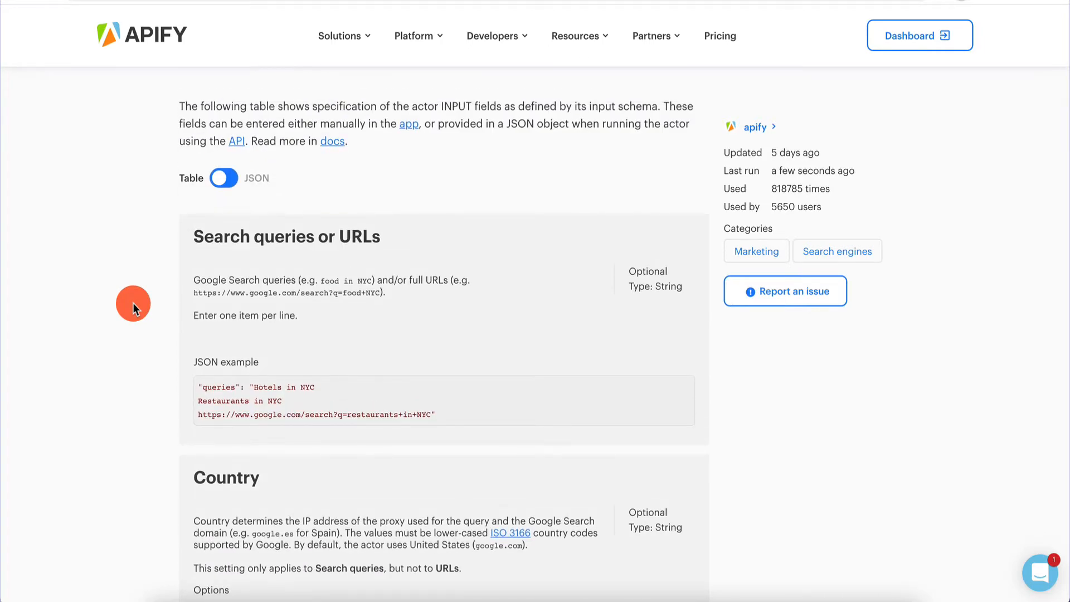
- Review the remaining input fields in the table, including country, language, UULE location code and results per page
scroll(188, 382, down, 5)
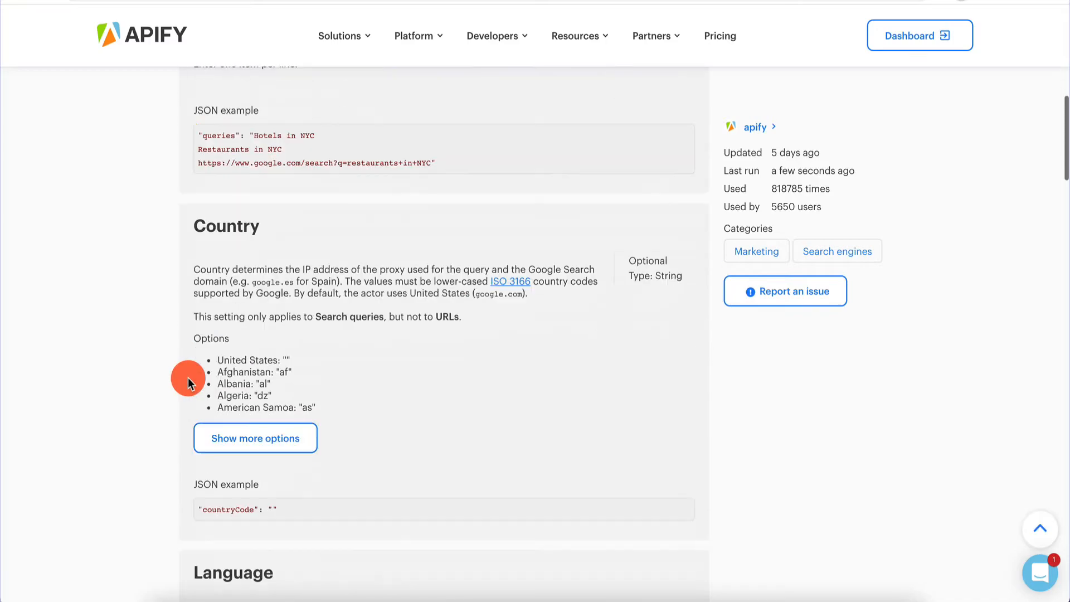
scroll(287, 375, down, 4)
scroll(267, 346, down, 7)
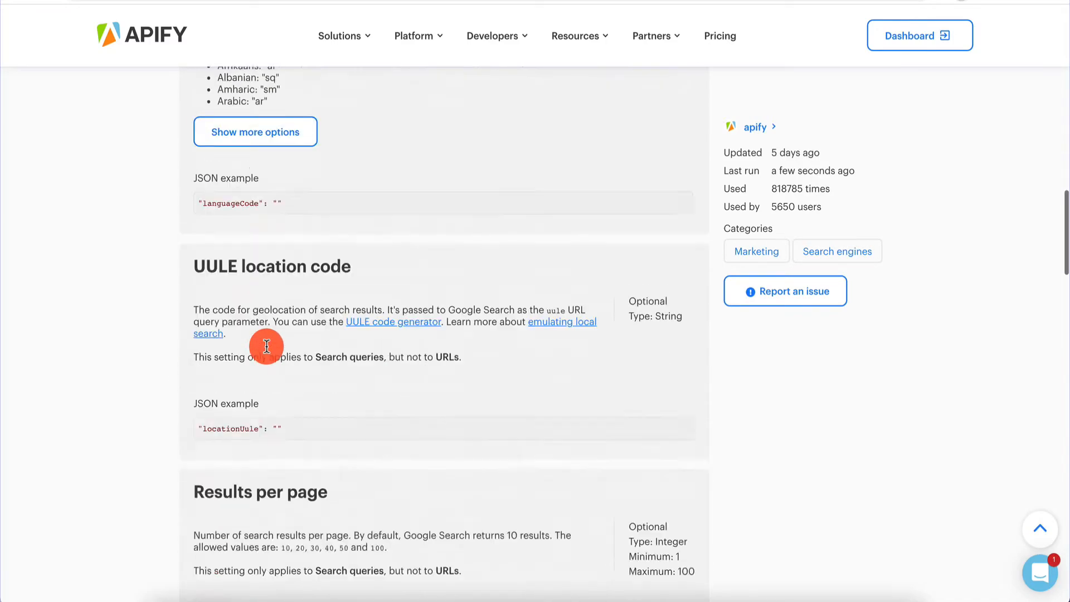
scroll(267, 346, down, 12)
scroll(266, 347, up, 20)
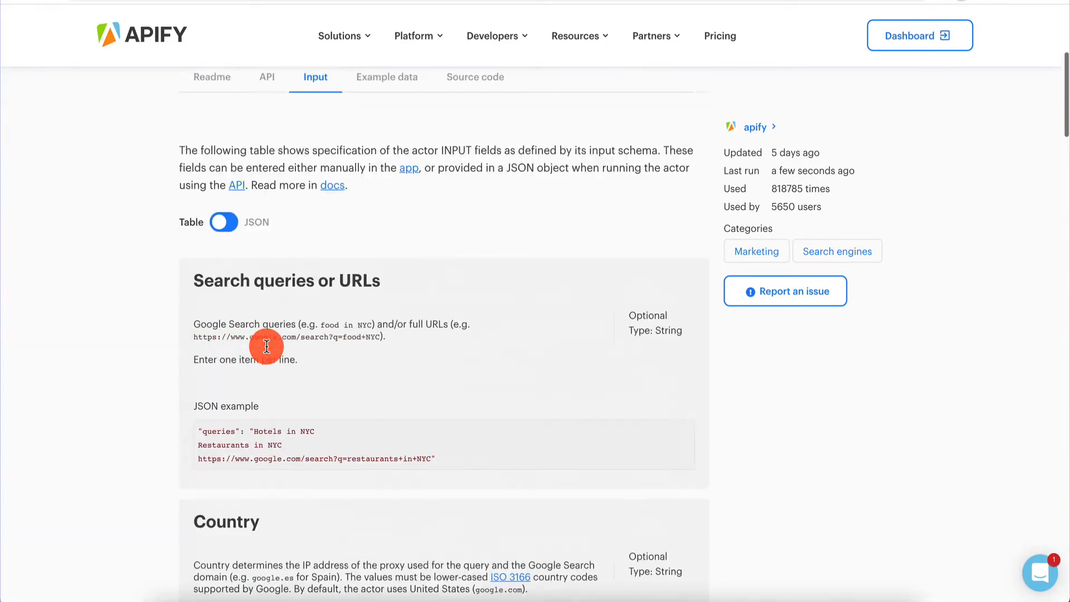
- Switch the input specification from table to JSON and look through the schema
scroll(266, 346, up, 5)
scroll(227, 234, down, 5)
click(232, 217)
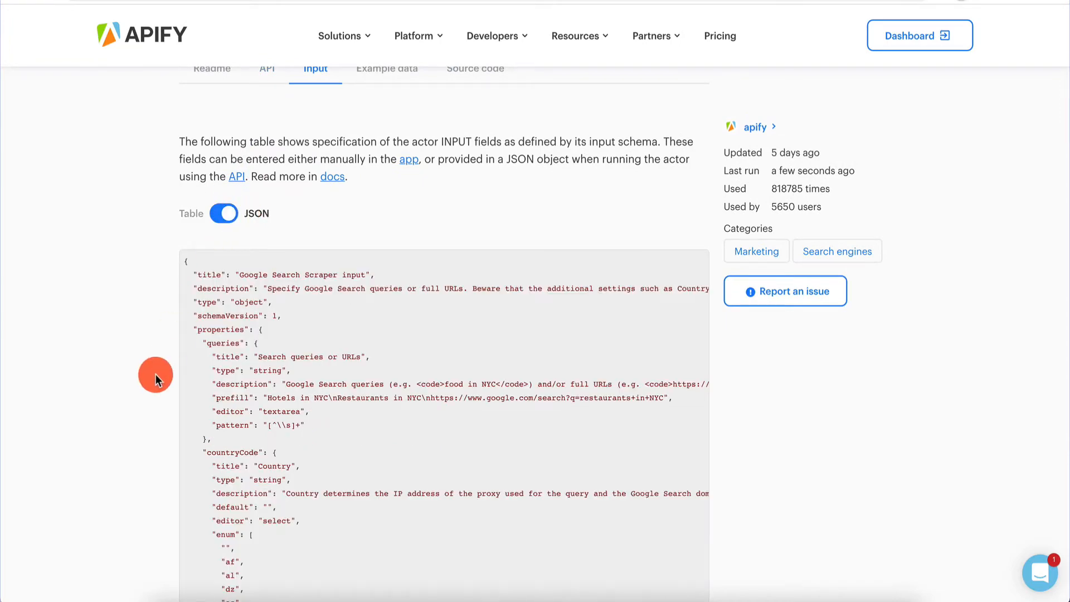
scroll(98, 397, down, 6)
scroll(128, 446, down, 15)
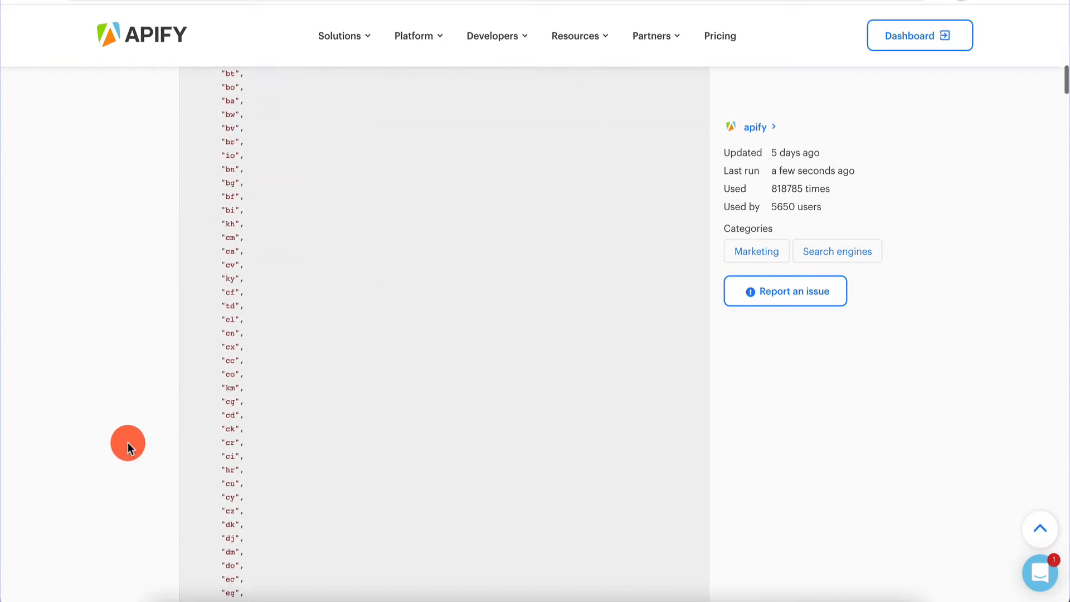
scroll(128, 446, up, 15)
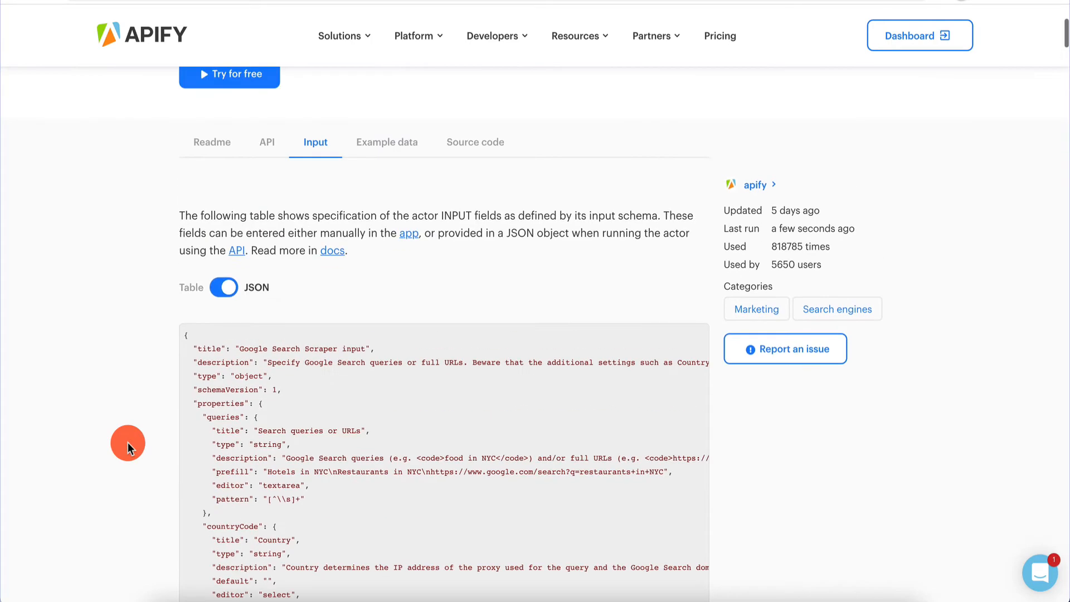
- Show the scraper's example data and get the raw input configuration of the example run
click(405, 143)
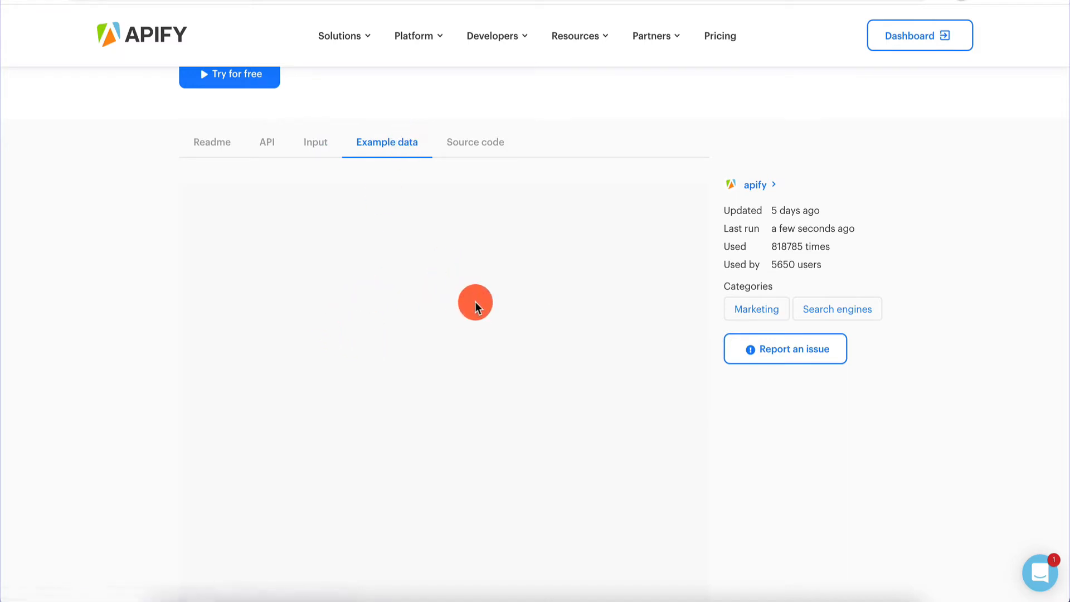
scroll(99, 382, down, 2)
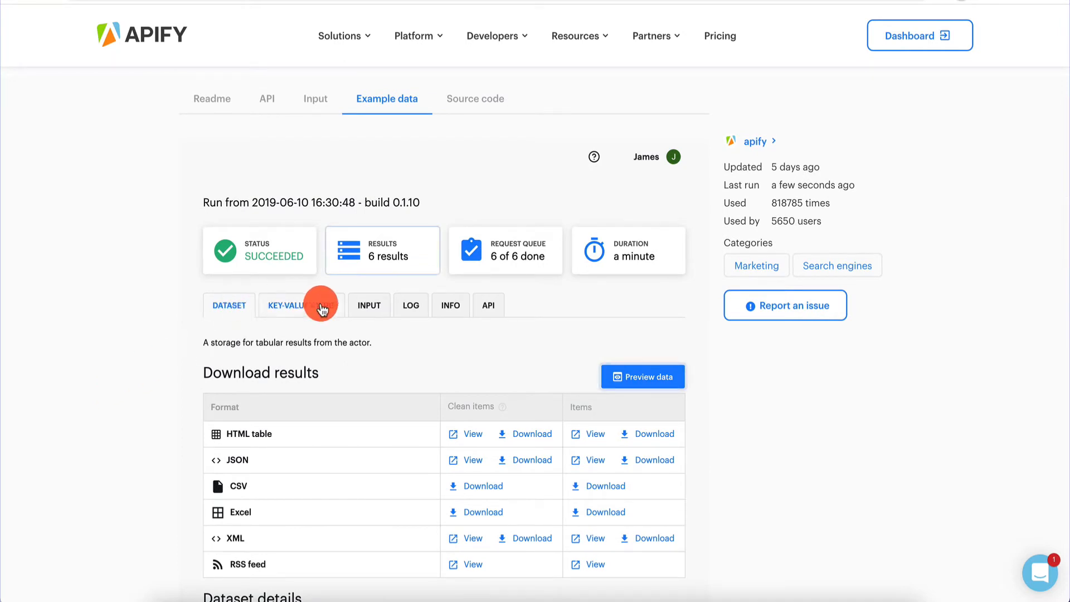
click(367, 304)
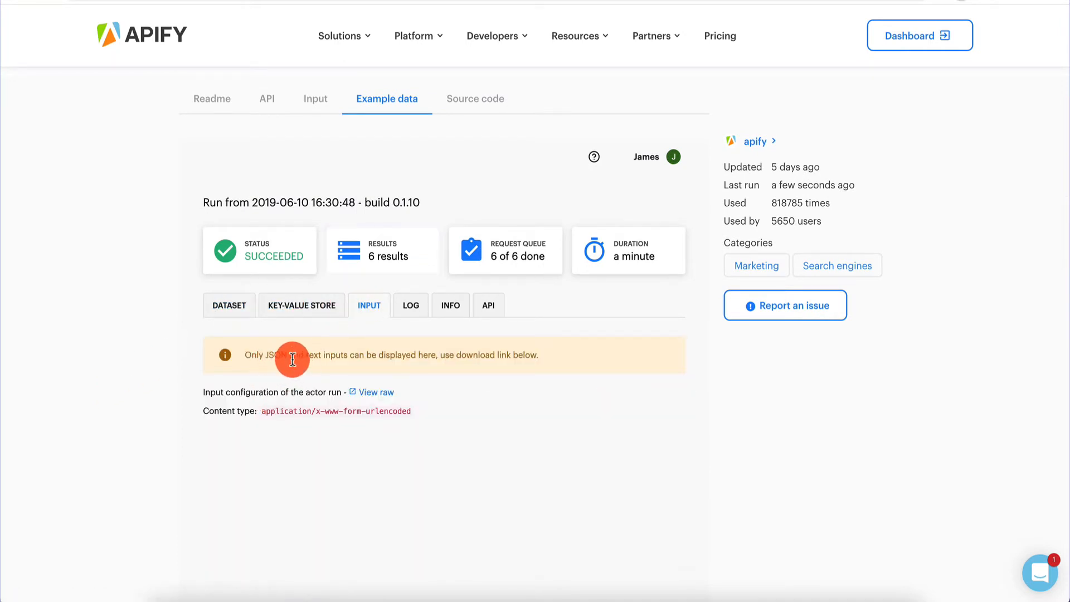
click(381, 392)
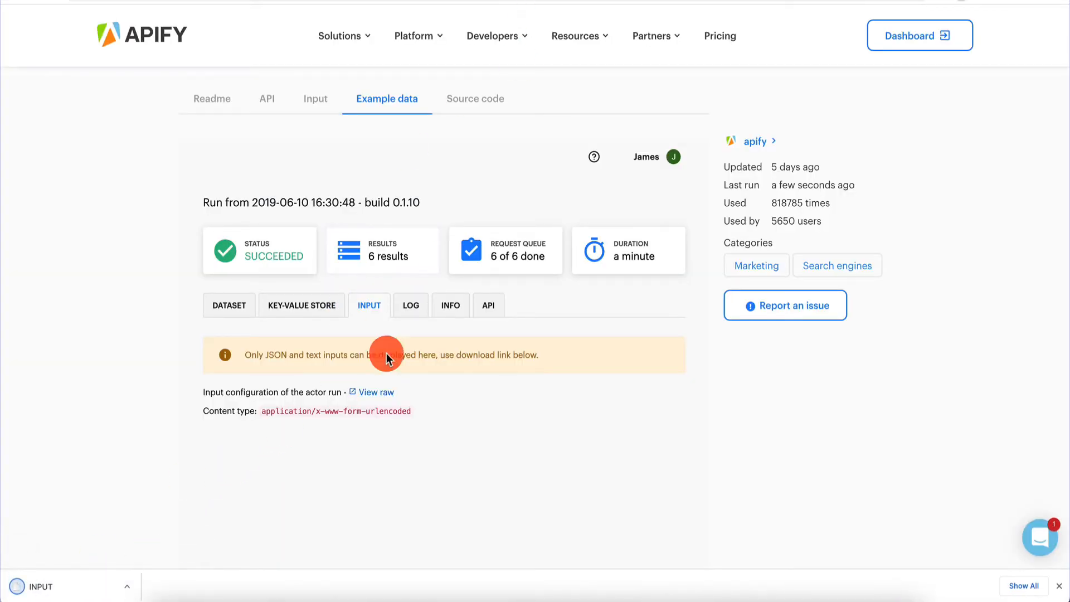
- Look through the example run's key-value store details and its list of keys
click(317, 307)
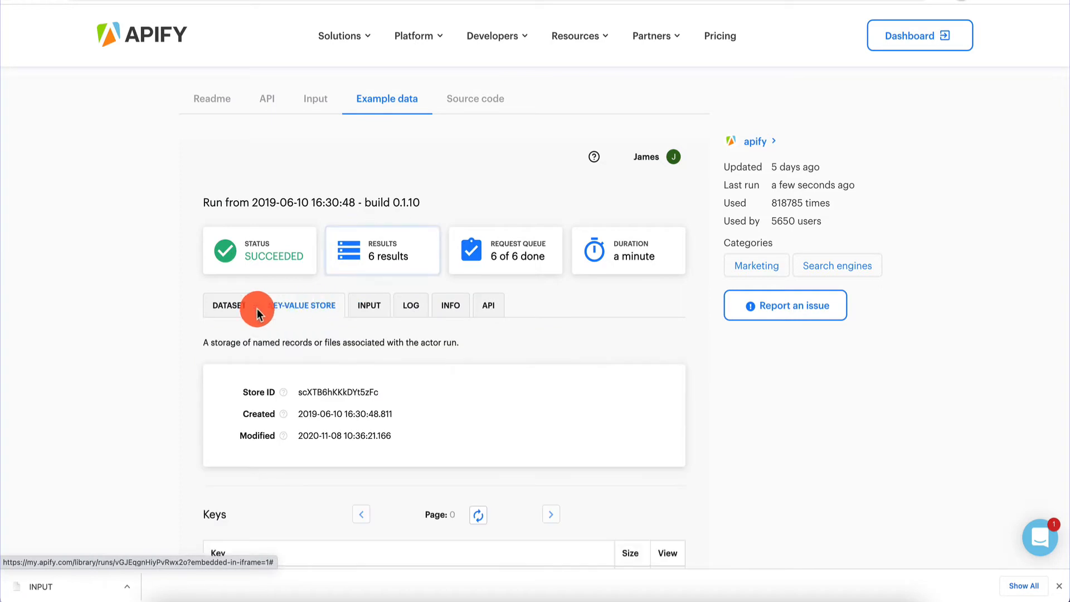
scroll(223, 424, down, 3)
scroll(319, 373, up, 2)
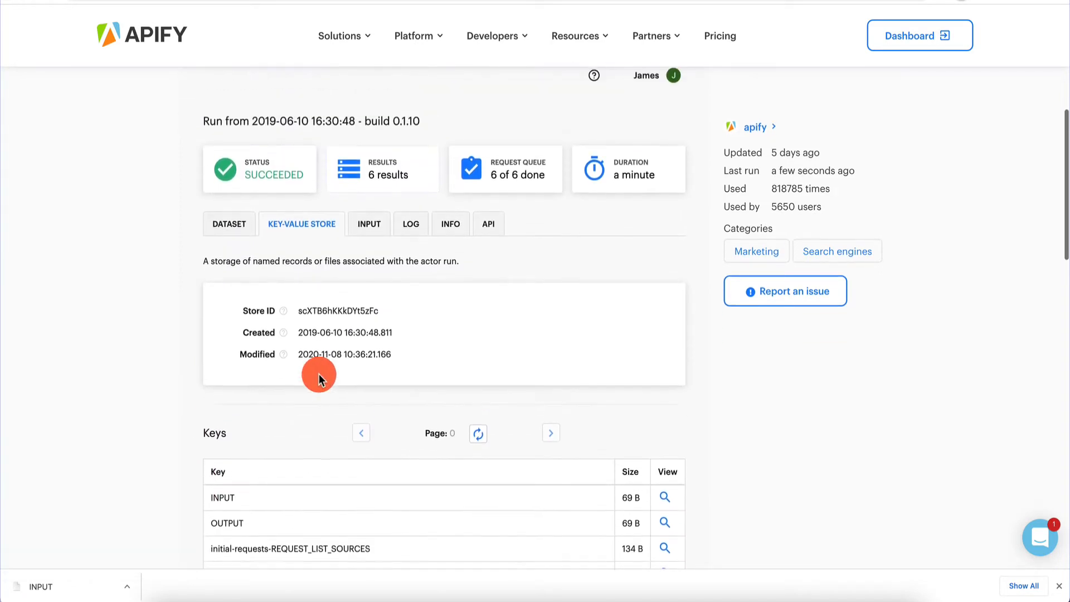
- Preview the example run's dataset and look through the scraped search results
click(236, 238)
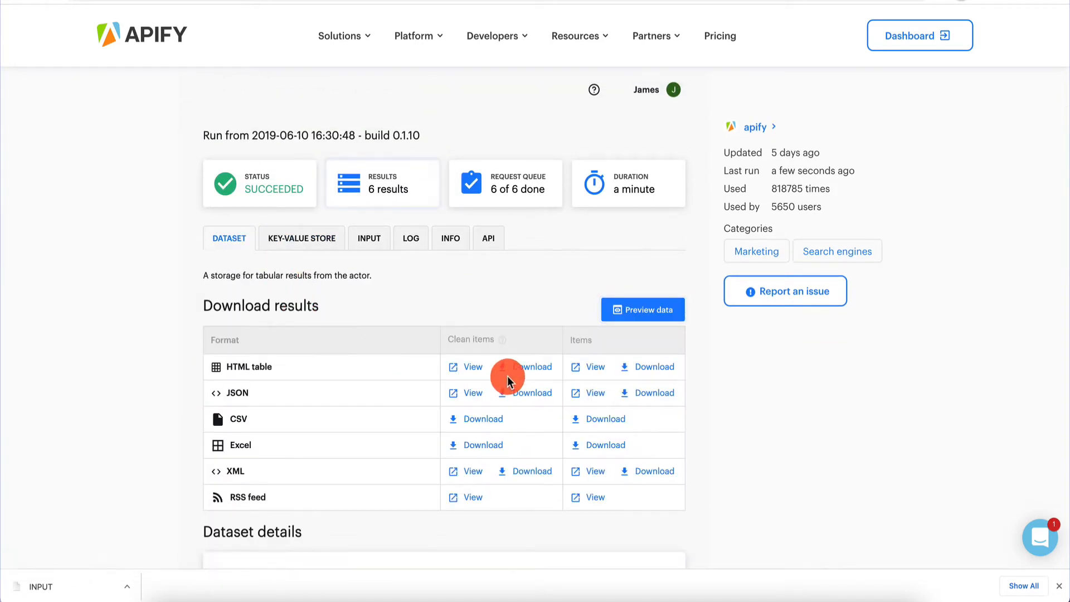
click(663, 315)
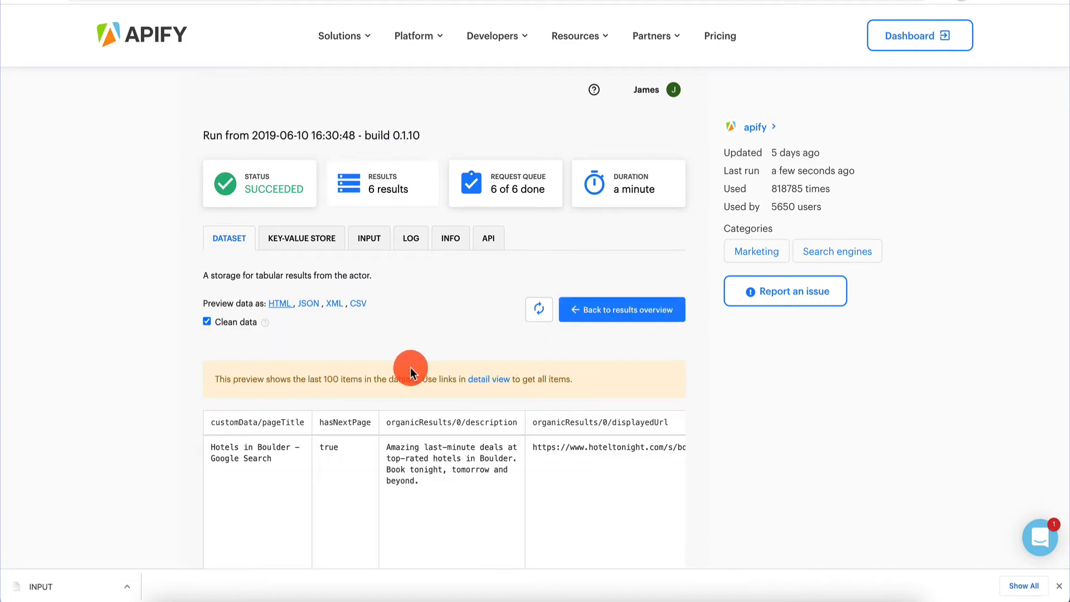
scroll(165, 451, down, 9)
scroll(364, 349, up, 8)
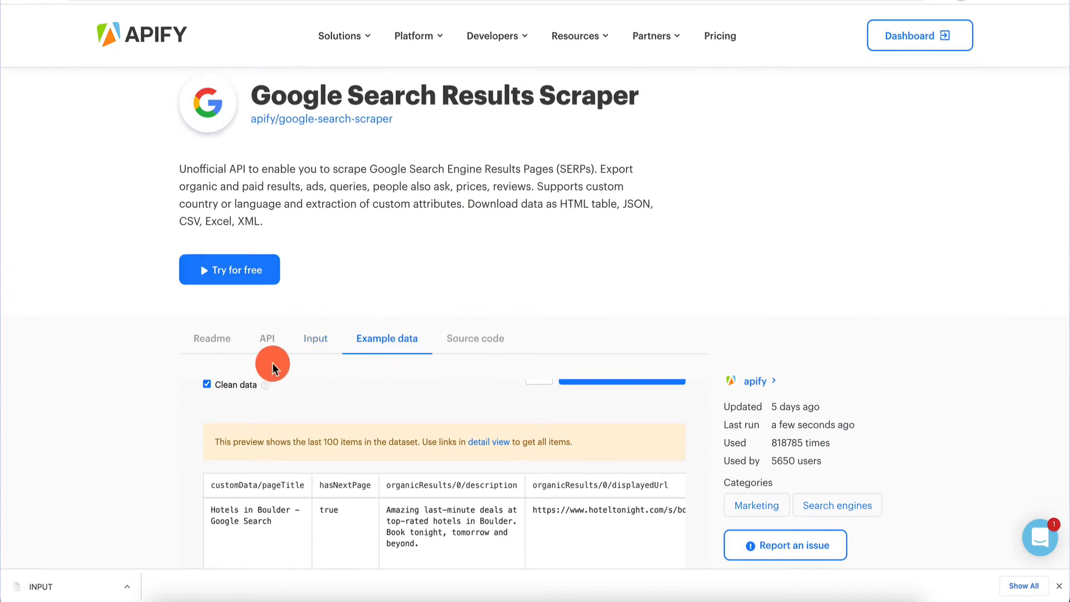
- Show the source code section of the Google Search Results Scraper page
click(315, 344)
click(485, 341)
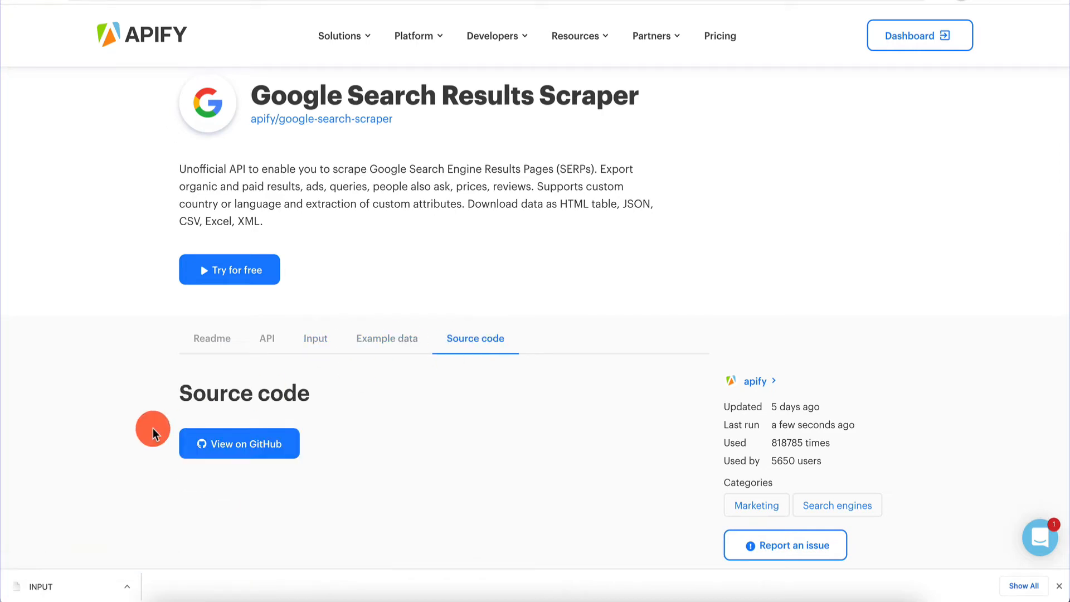
scroll(153, 428, down, 3)
scroll(387, 279, up, 4)
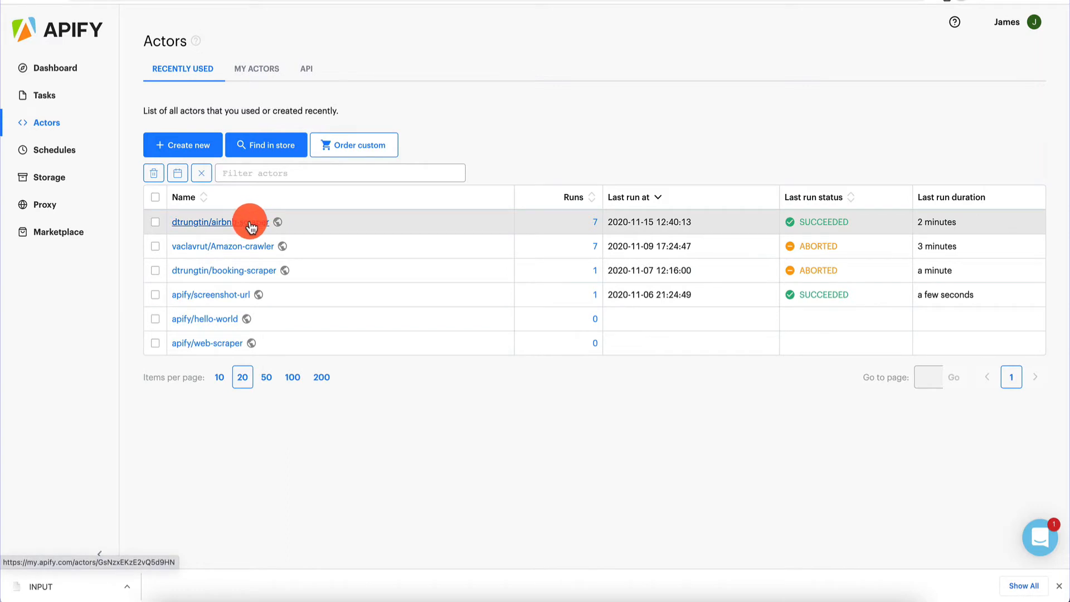
- Open the airbnb-scraper actor from the recently used actors and look over its version, environment variables and source code settings
mouse_move(250, 225)
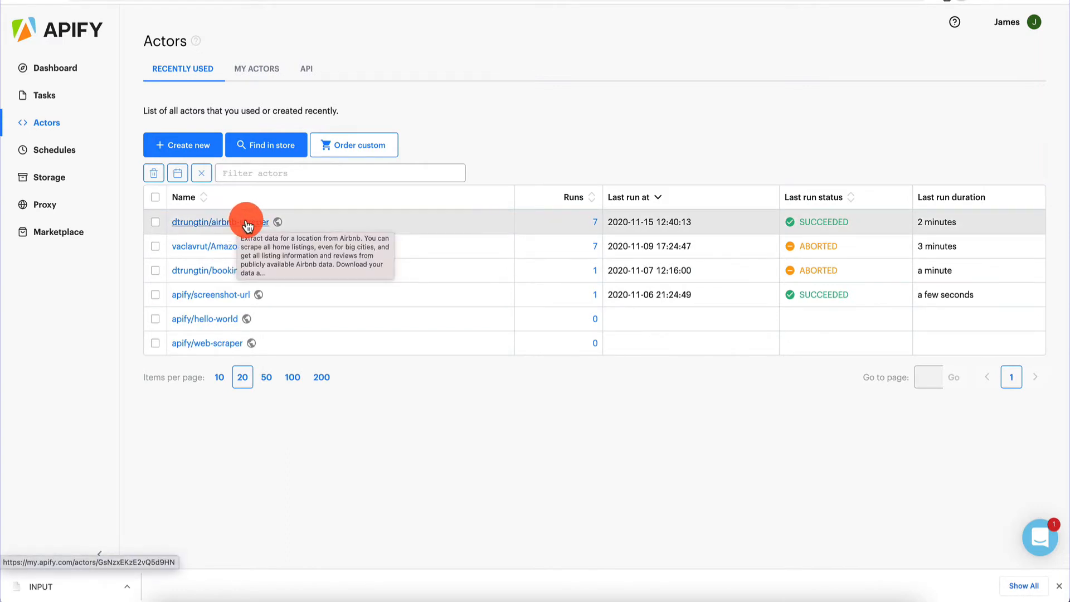
click(247, 222)
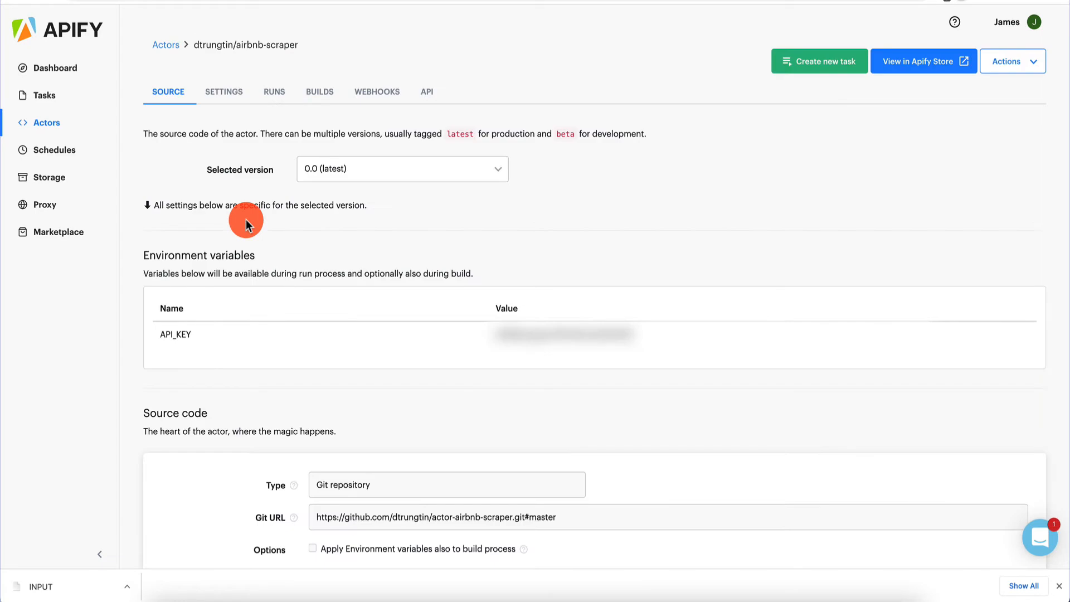
scroll(246, 219, down, 5)
scroll(246, 219, up, 5)
scroll(297, 277, down, 9)
scroll(297, 277, up, 9)
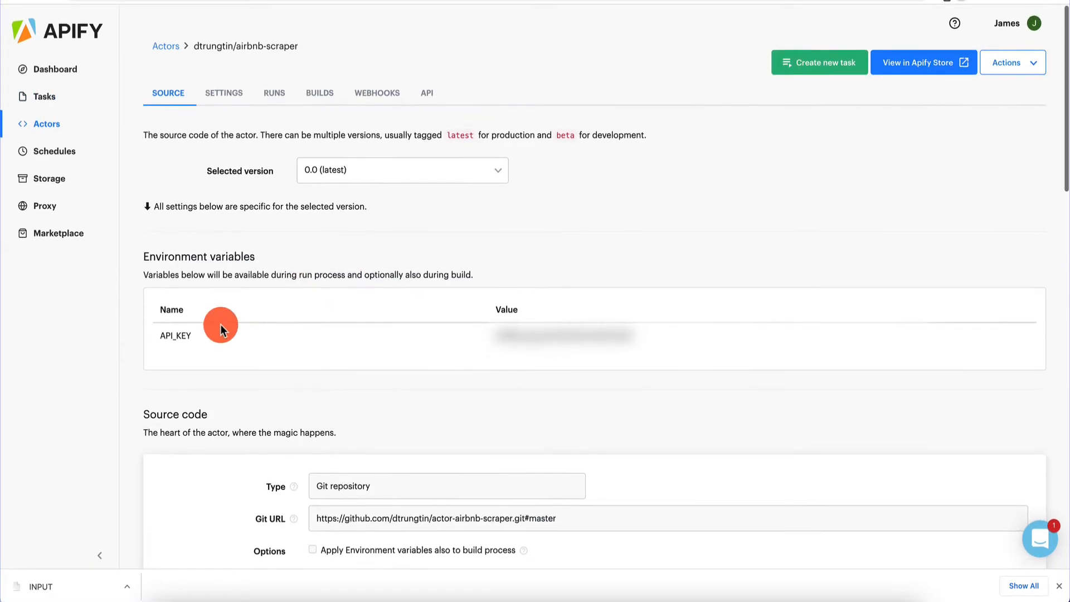
- Examine the airbnb-scraper's developer console and its input form, including the location and start URLs fields
scroll(286, 330, down, 7)
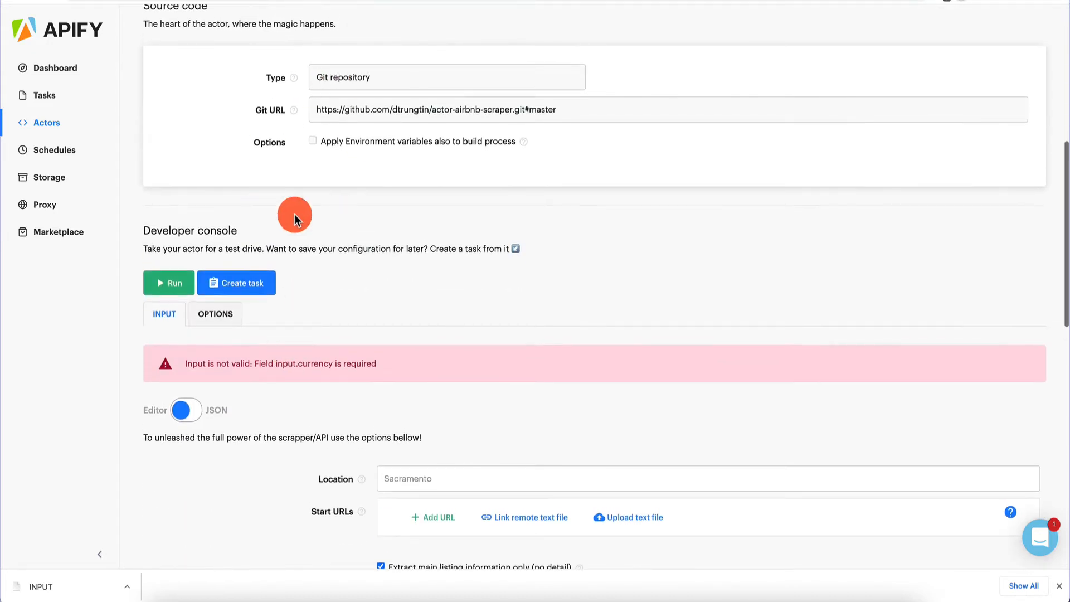
scroll(294, 267, down, 5)
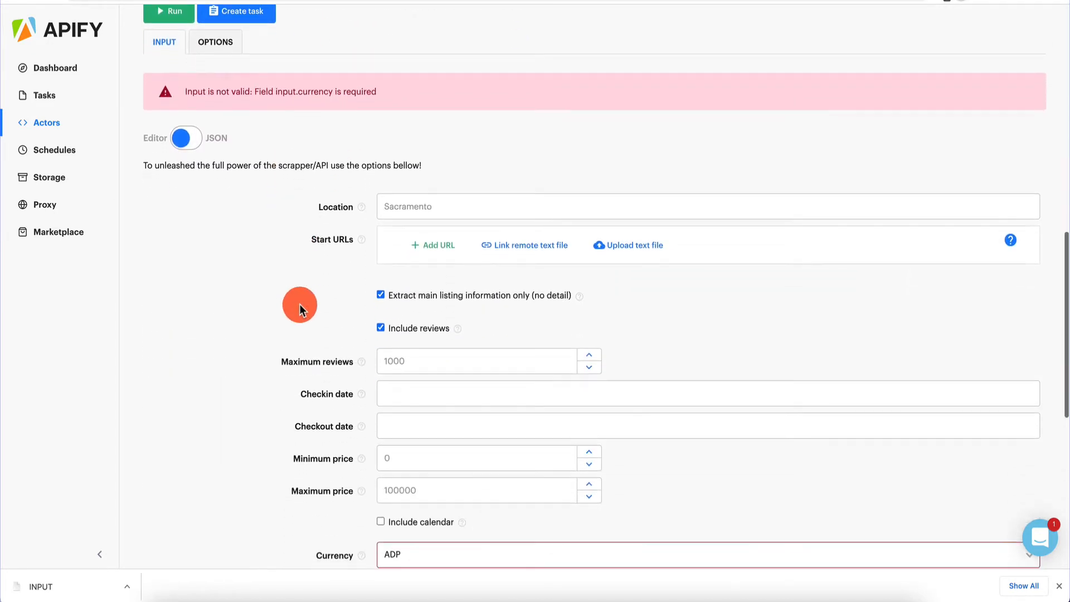
scroll(283, 304, down, 4)
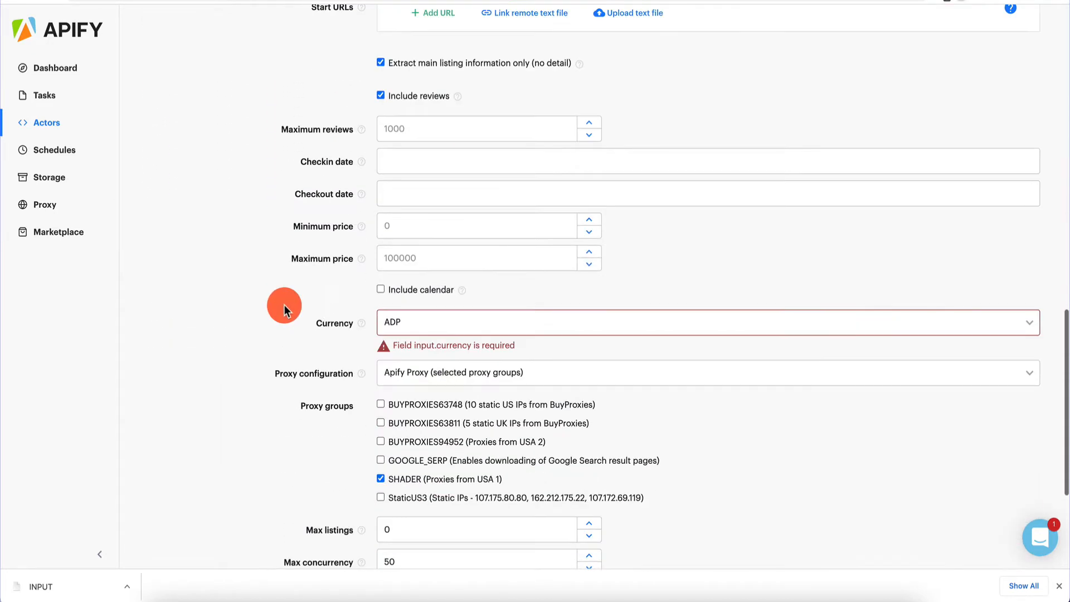
scroll(284, 305, up, 4)
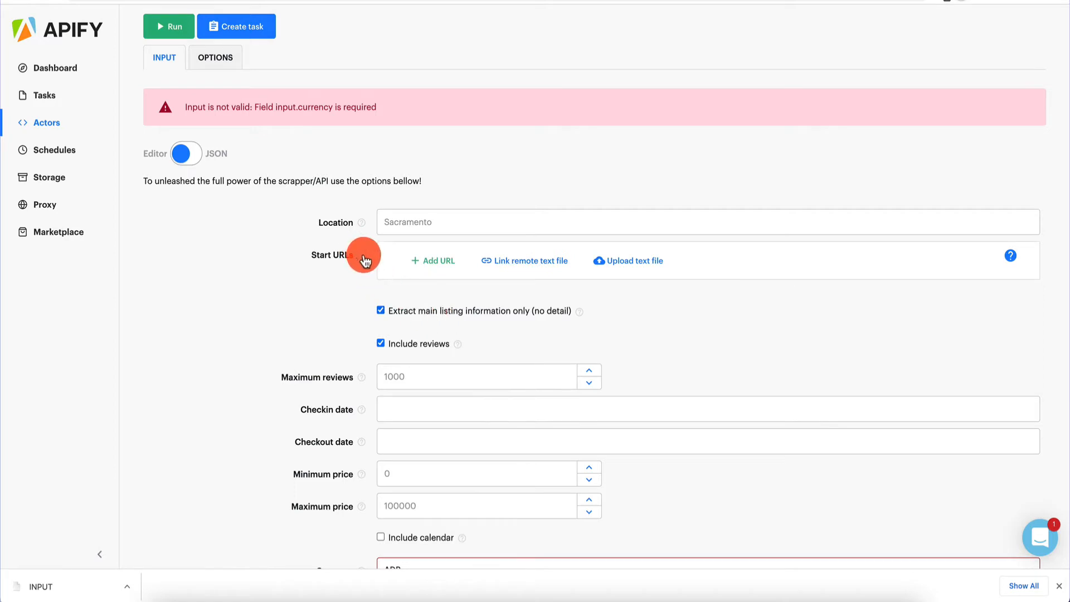
mouse_move(365, 259)
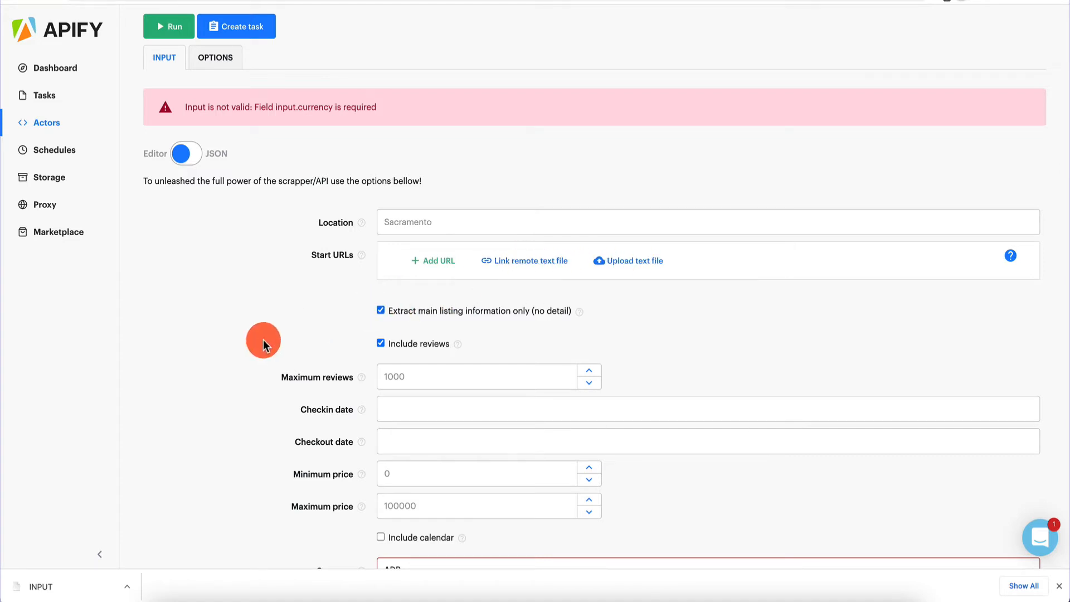
- Review the input form's review, check-in and checkout date, price, calendar and currency fields
scroll(262, 341, down, 2)
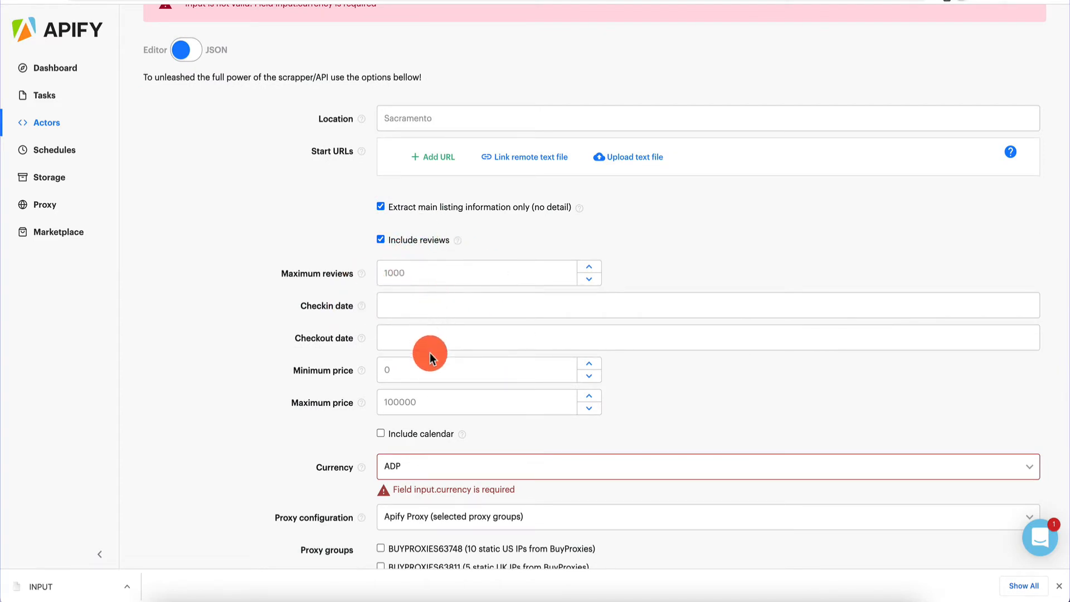
scroll(304, 379, down, 1)
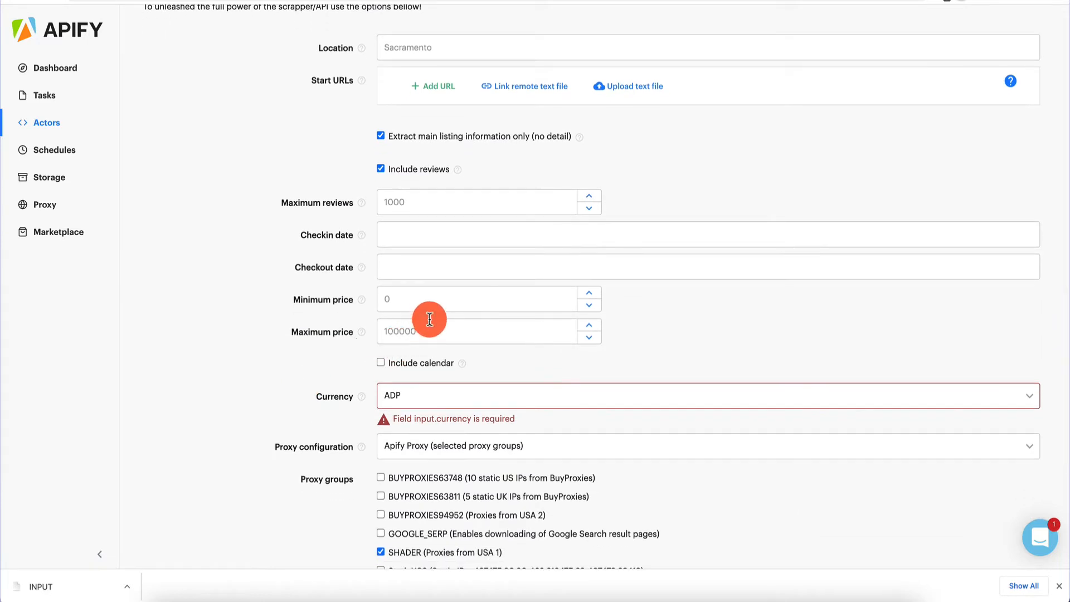
scroll(302, 376, down, 2)
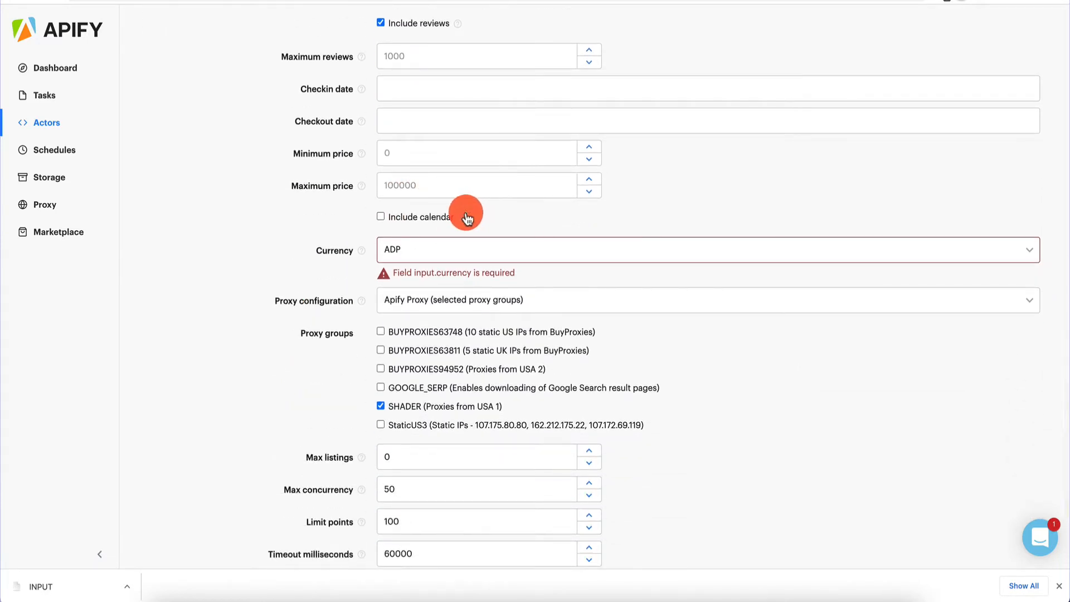
mouse_move(464, 223)
scroll(265, 233, down, 2)
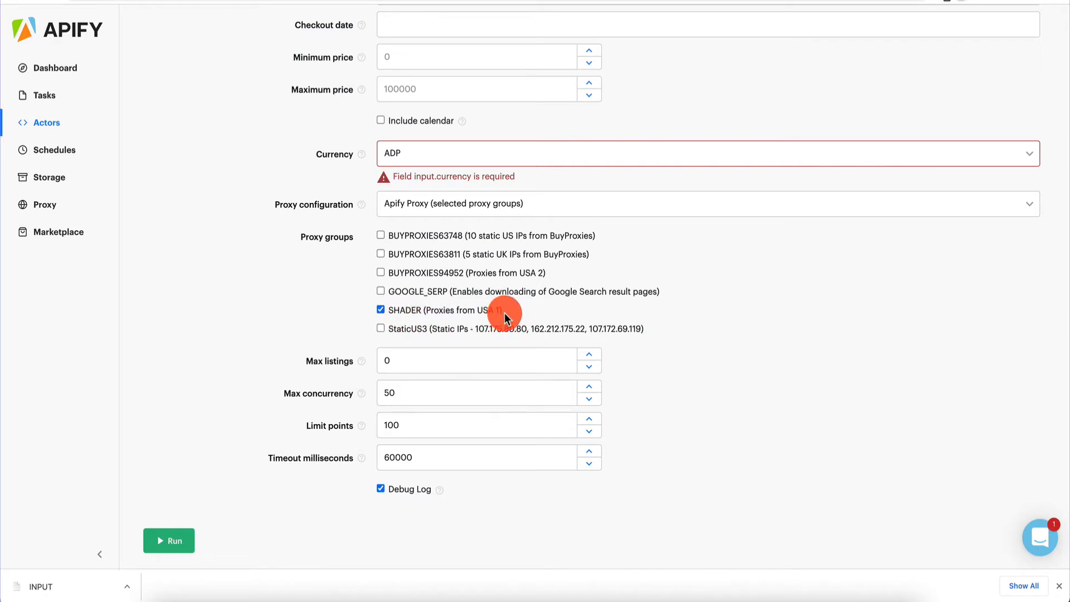
- Check the proxy configuration choices, keep Apify Proxy (selected proxy groups), and read the help for max listings and max concurrency
click(503, 205)
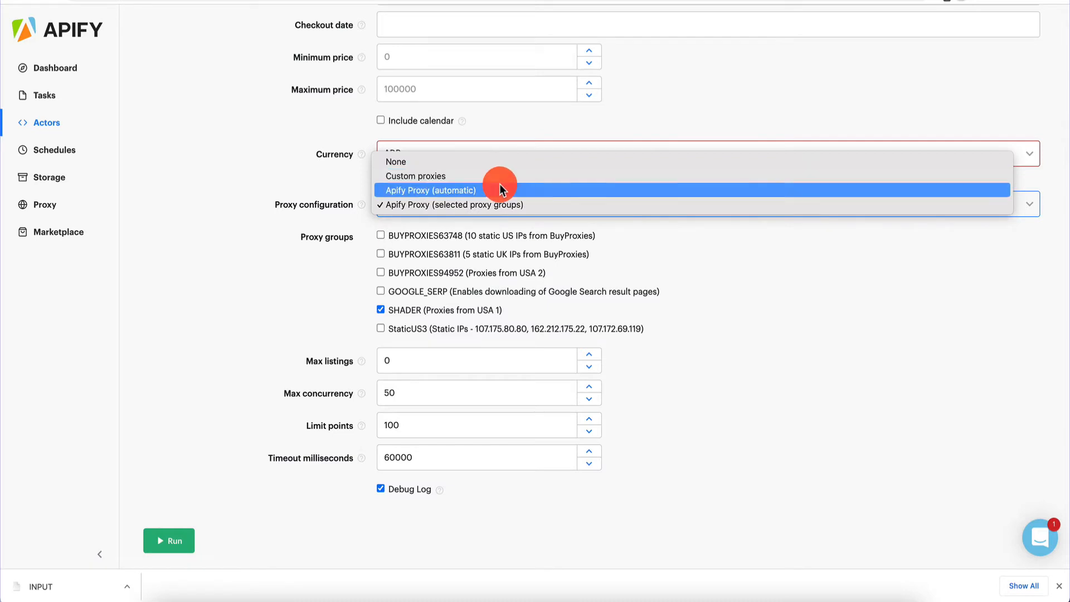
click(500, 206)
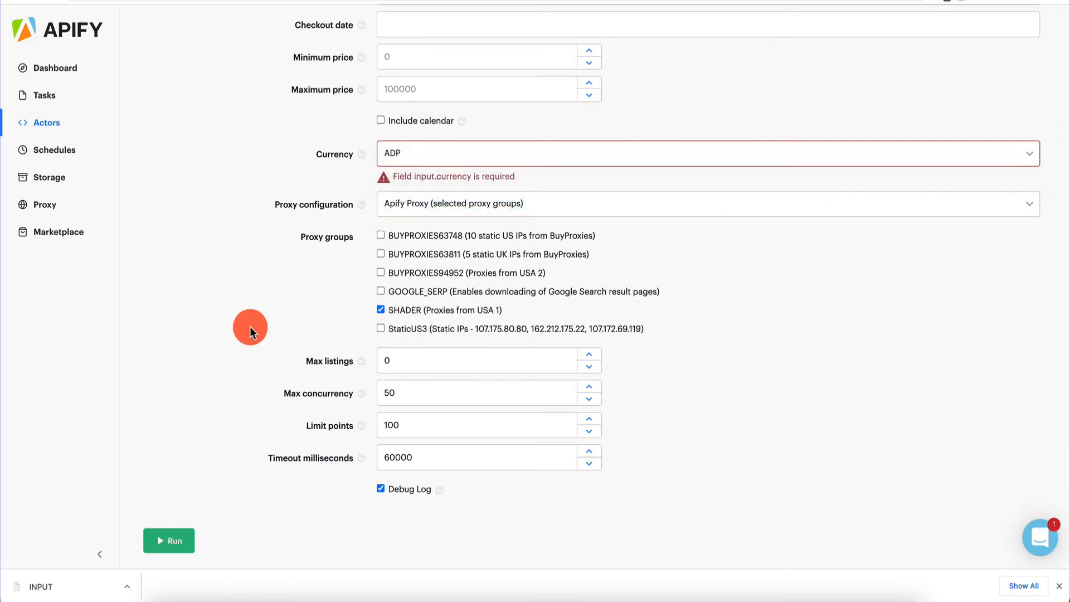
scroll(312, 329, down, 1)
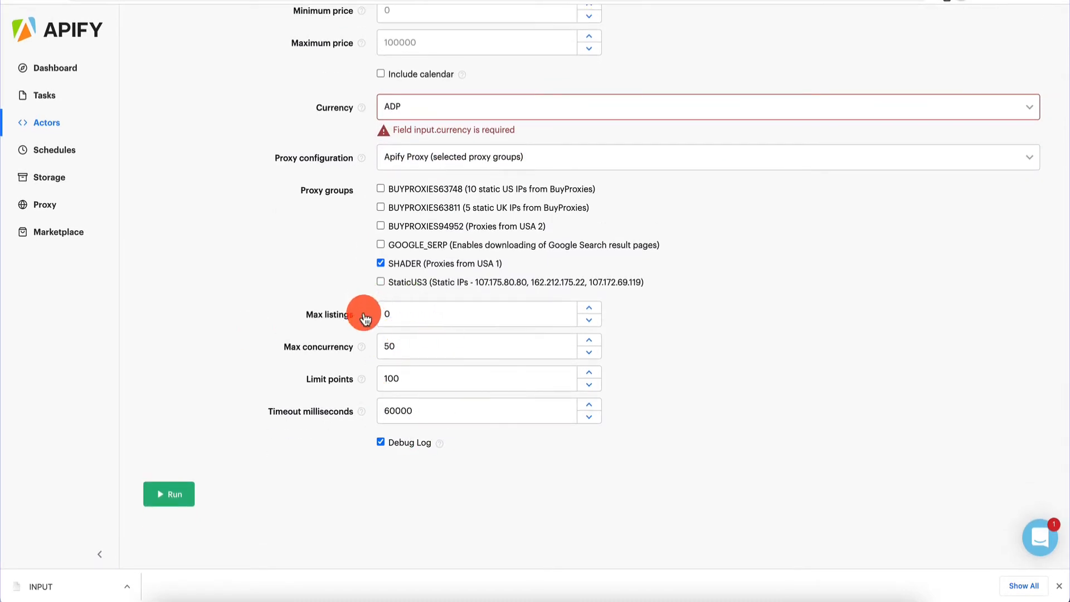
mouse_move(365, 319)
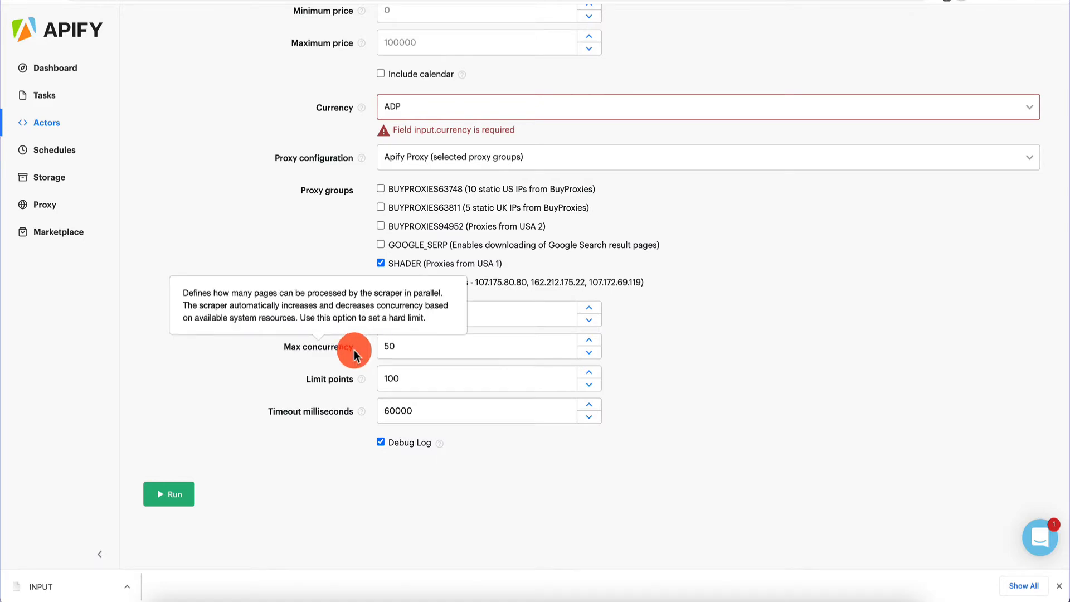
scroll(323, 435, up, 5)
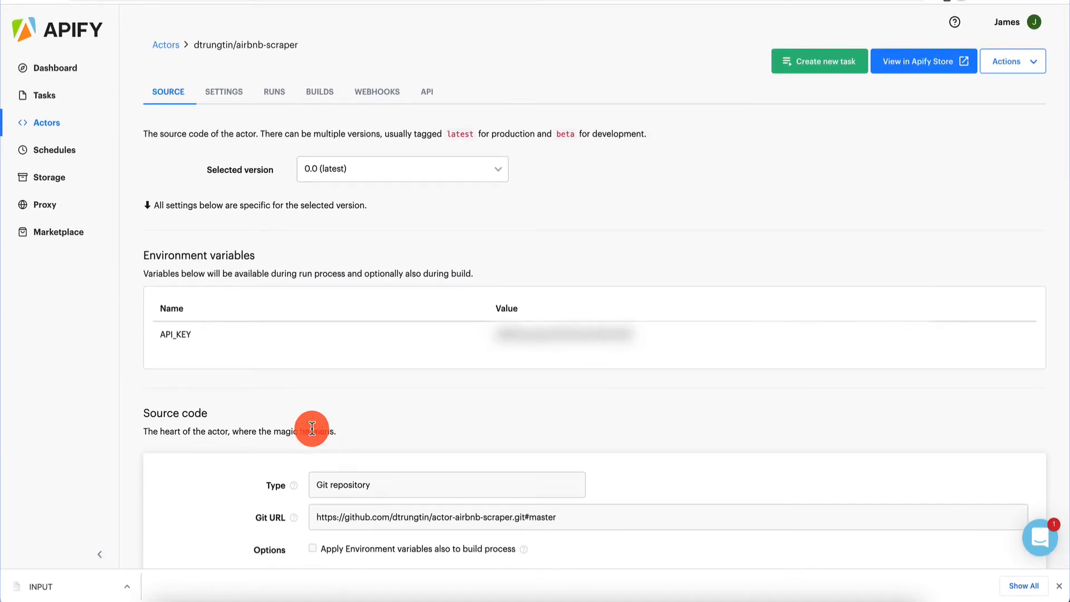
- Open my-task for the airbnb-scraper and review its input values, from location and dates to proxy groups and limits
click(51, 99)
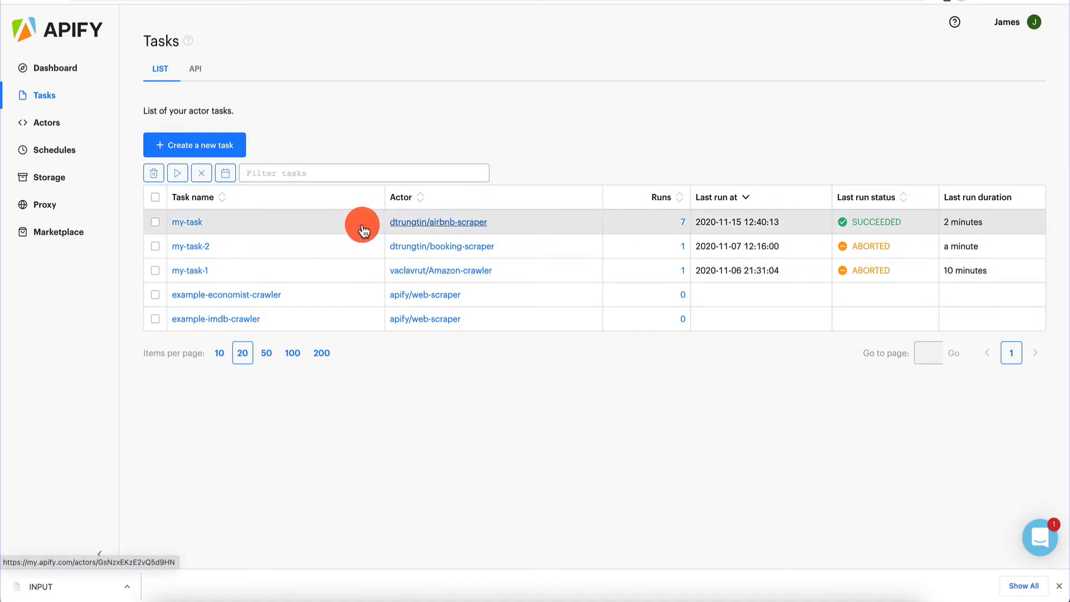
click(188, 222)
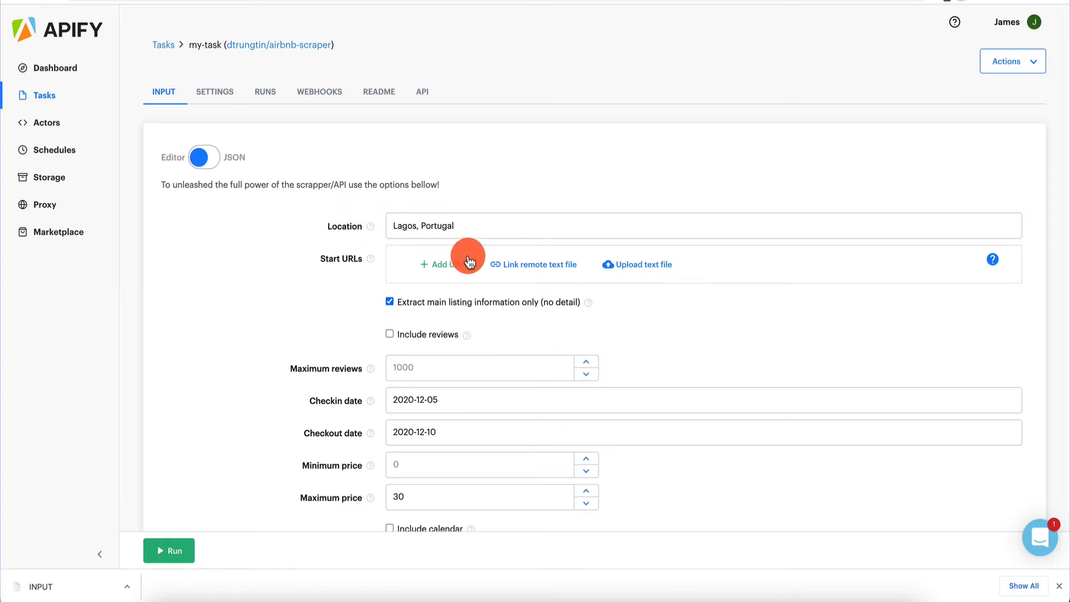
scroll(272, 390, down, 3)
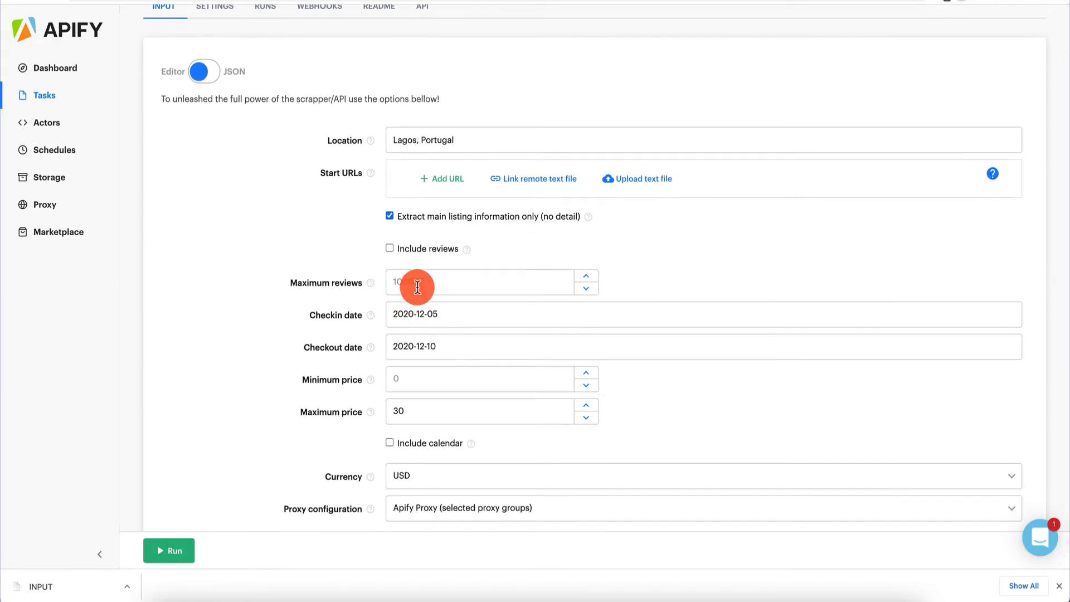
double_click(442, 313)
scroll(286, 424, down, 2)
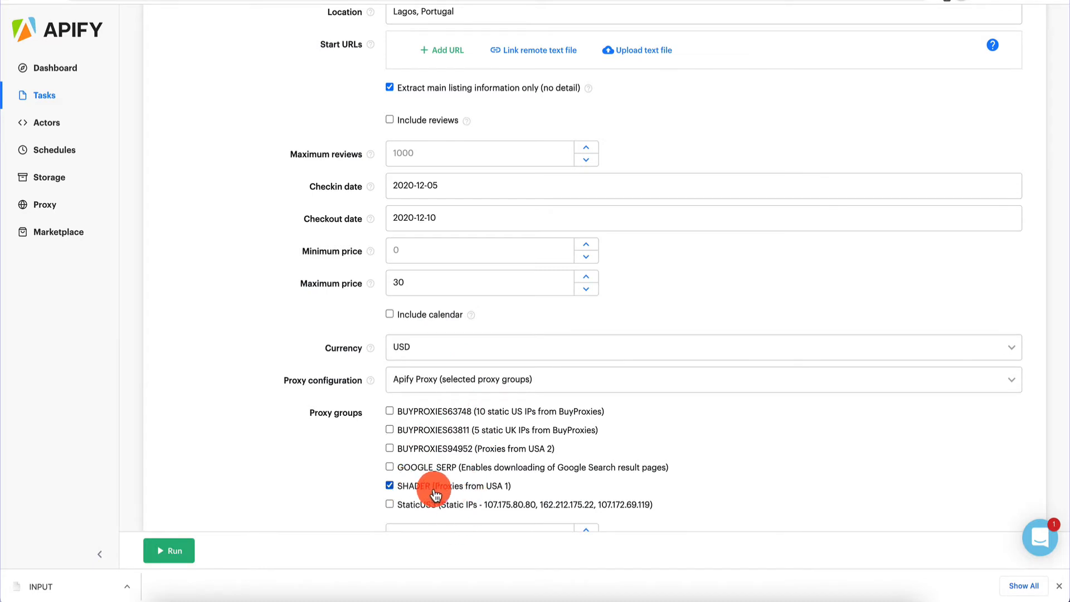
scroll(329, 485, down, 4)
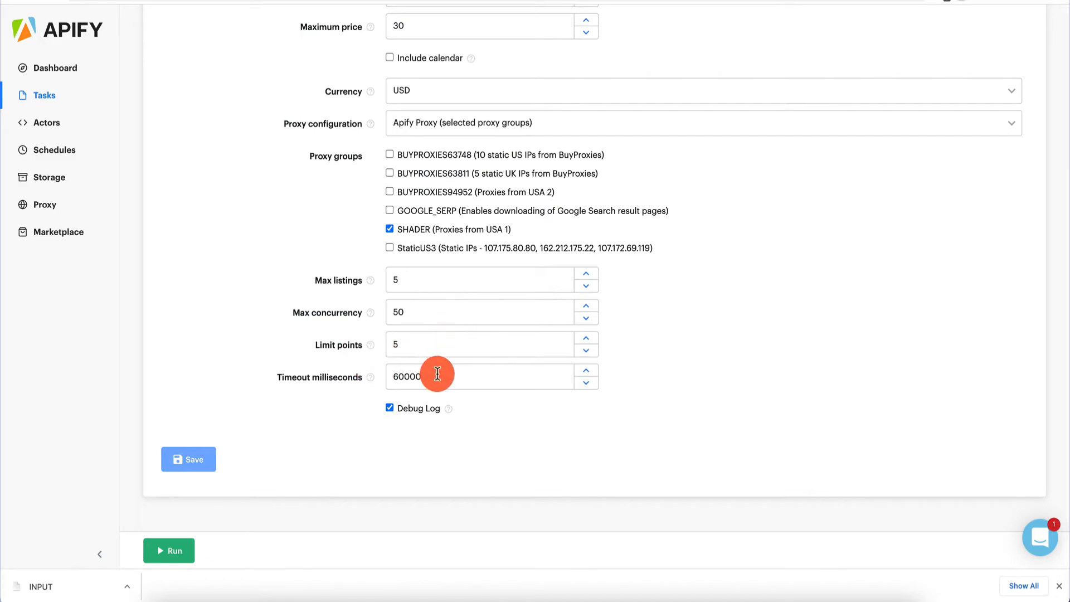
scroll(330, 392, up, 10)
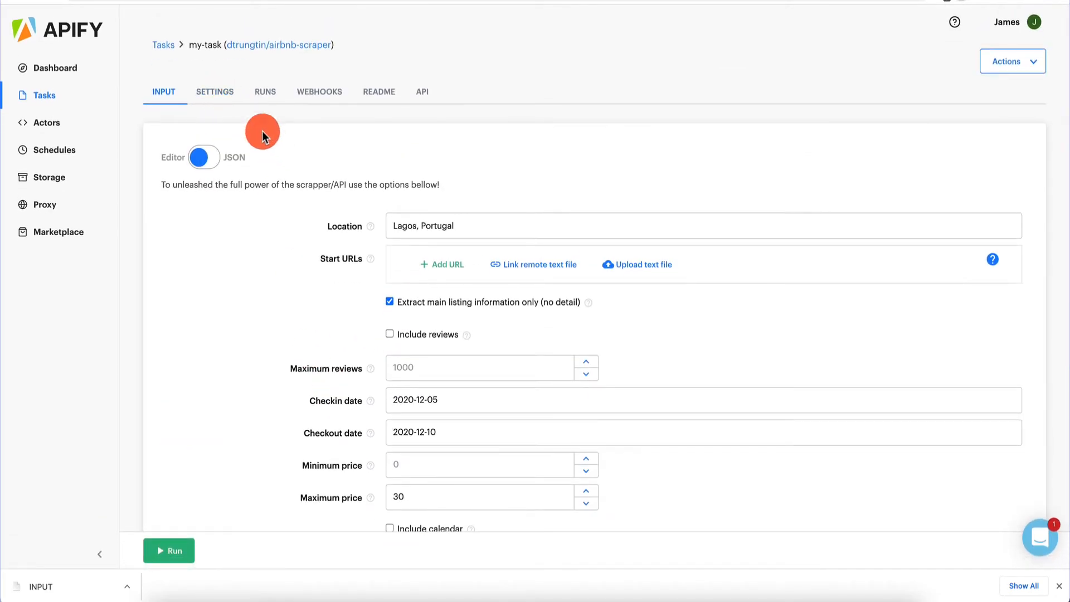
- Review my-task's basic settings and its build, timeout and memory options, and check its input form and list of runs
click(226, 92)
scroll(252, 284, down, 4)
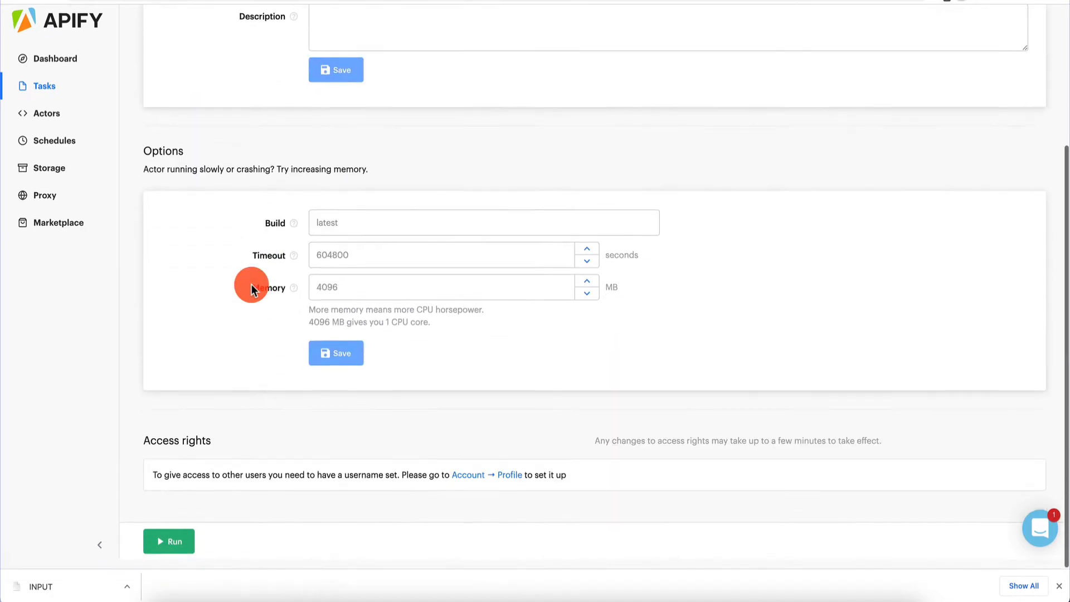
scroll(251, 284, up, 4)
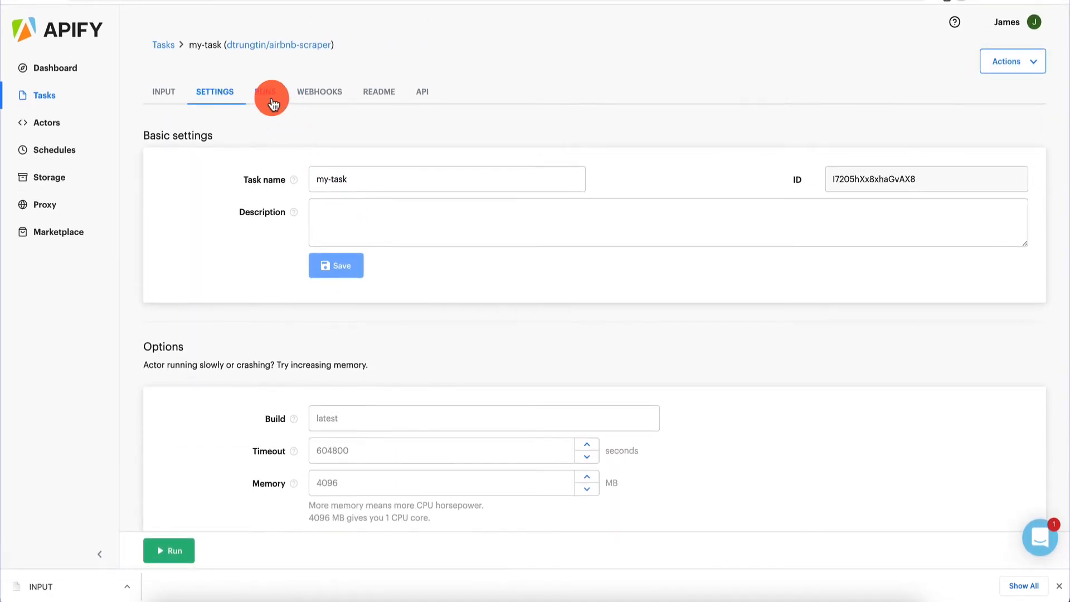
click(165, 92)
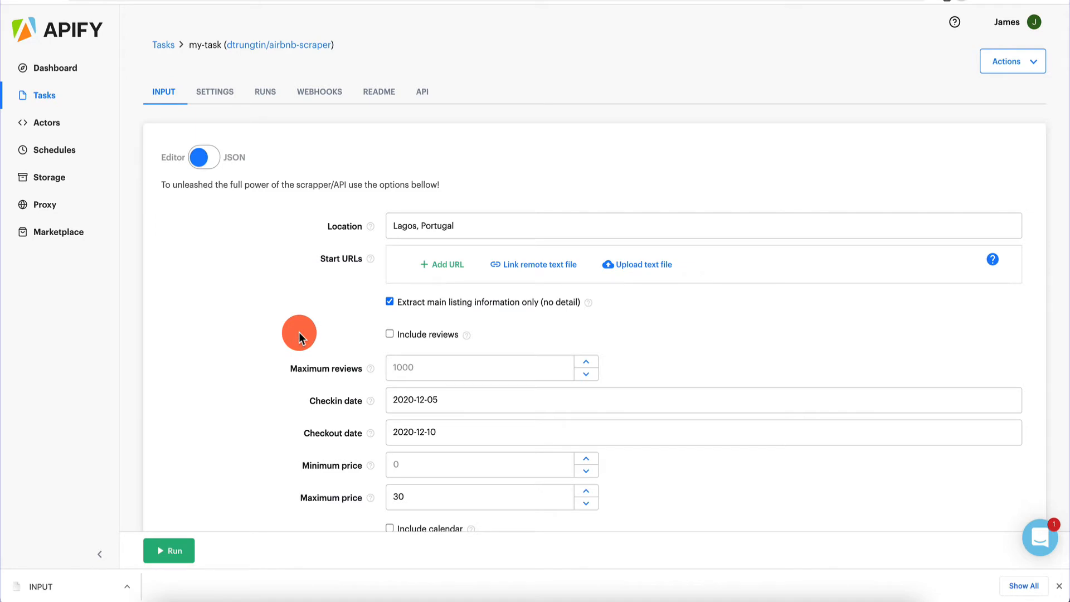
click(275, 94)
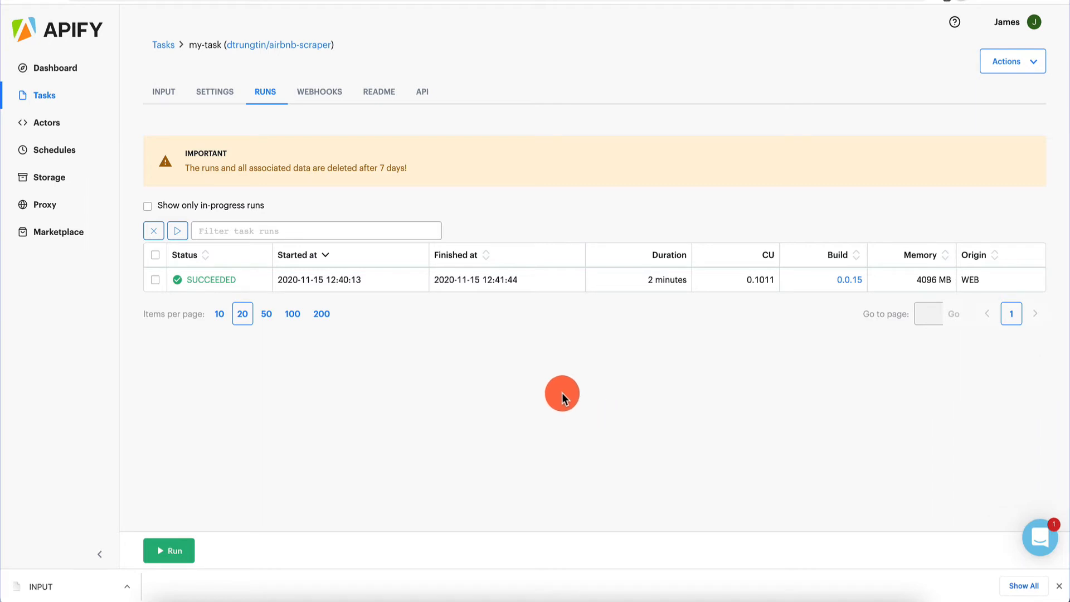
- Examine my-task's API endpoints, from running the task synchronously and getting dataset items to updating its input and getting the last run
click(427, 95)
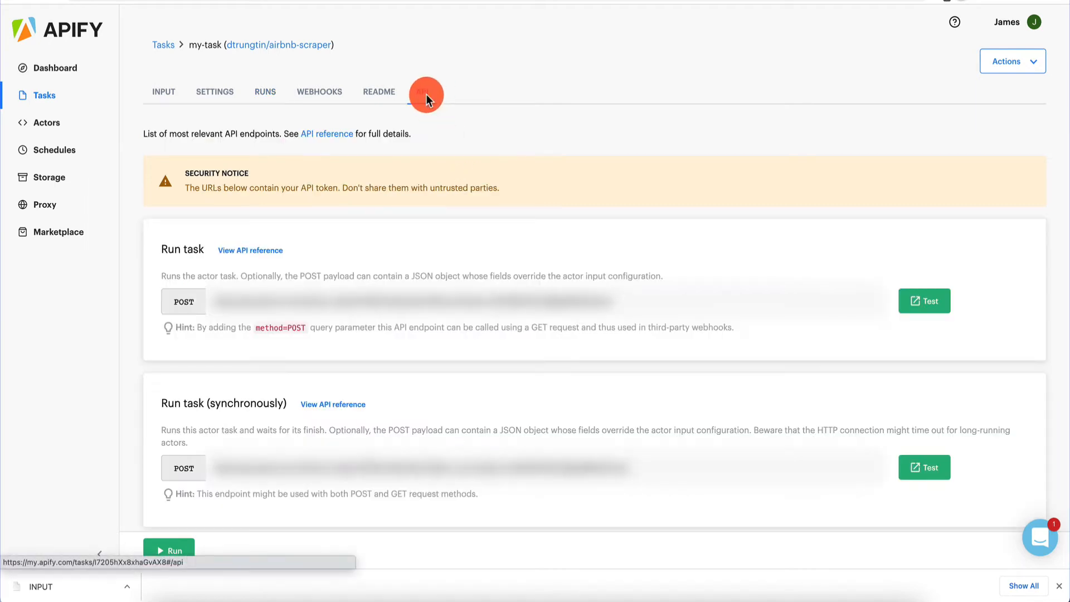
click(270, 94)
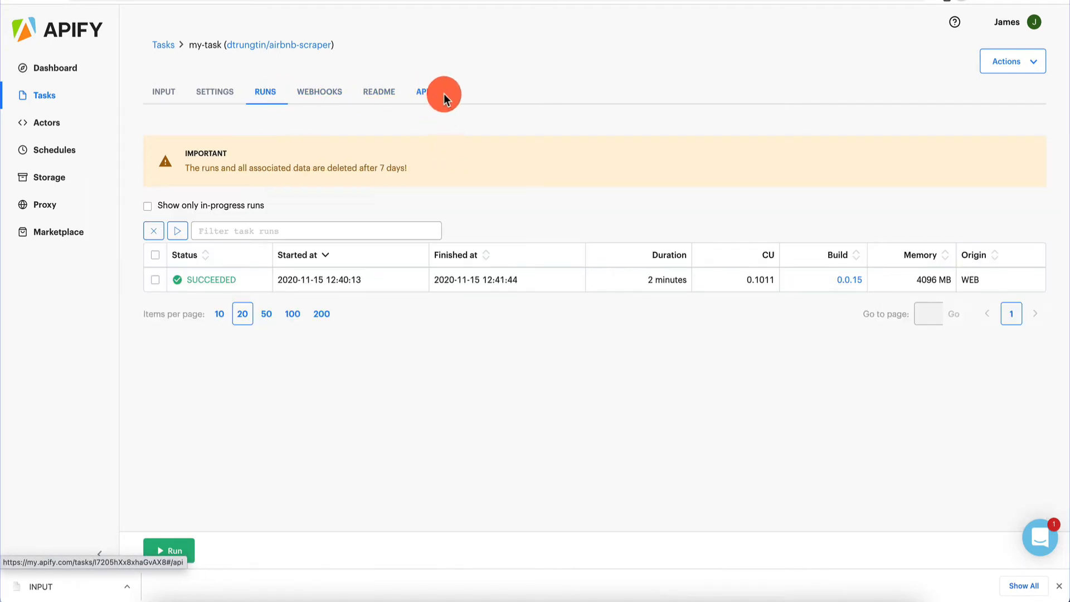
click(430, 99)
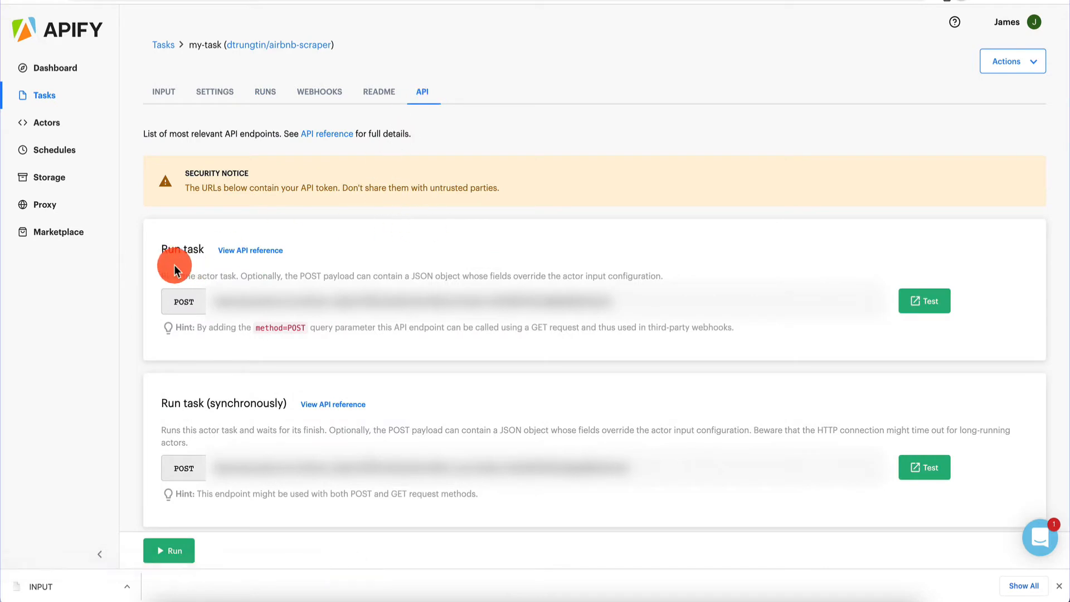
scroll(166, 260, down, 2)
scroll(166, 260, down, 1)
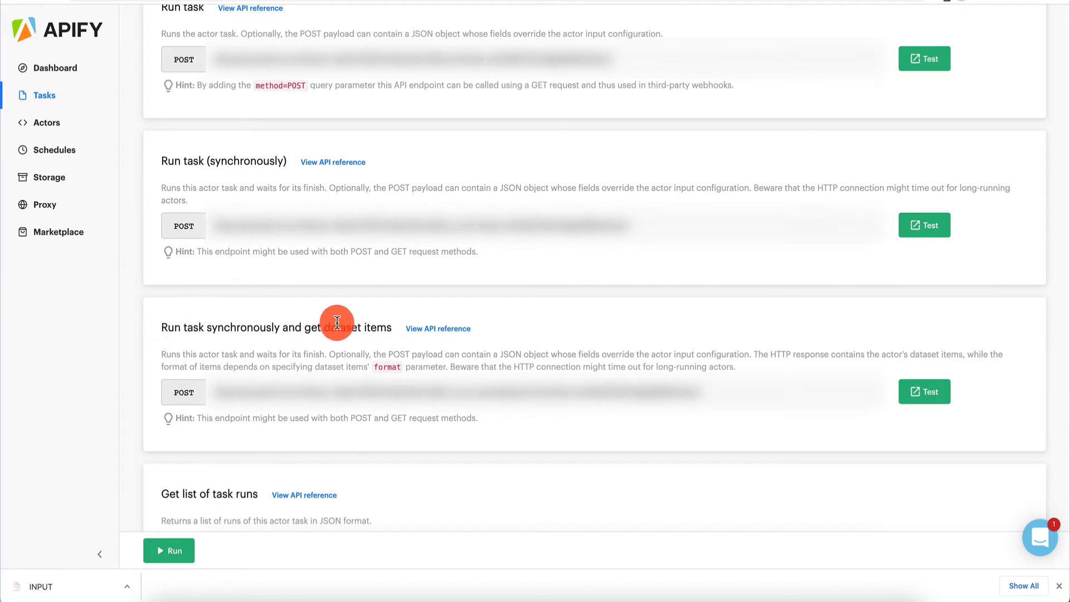
scroll(332, 321, down, 2)
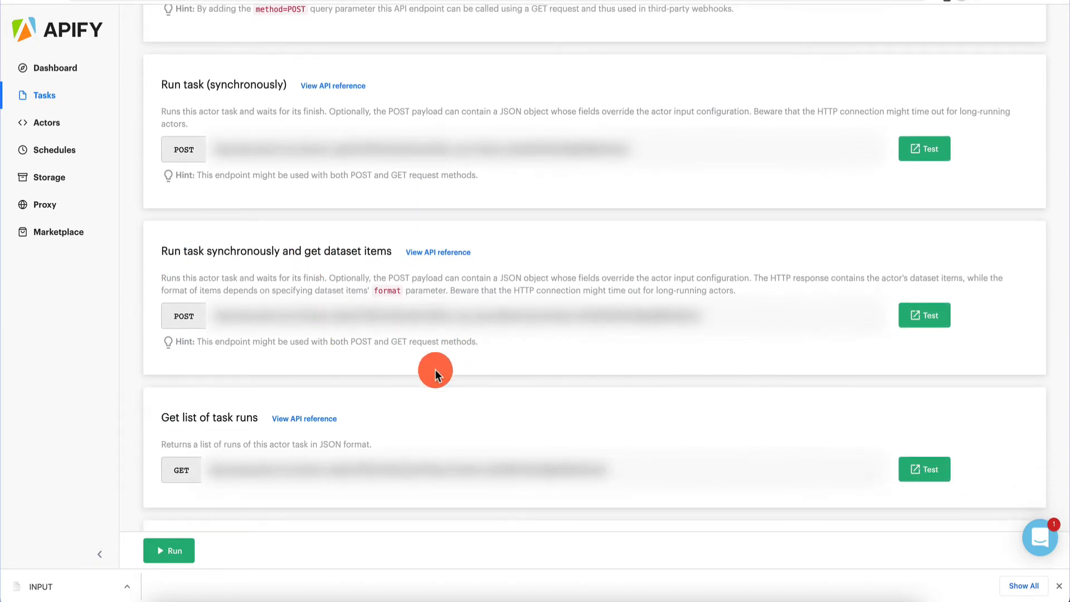
scroll(435, 370, down, 1)
scroll(243, 374, down, 6)
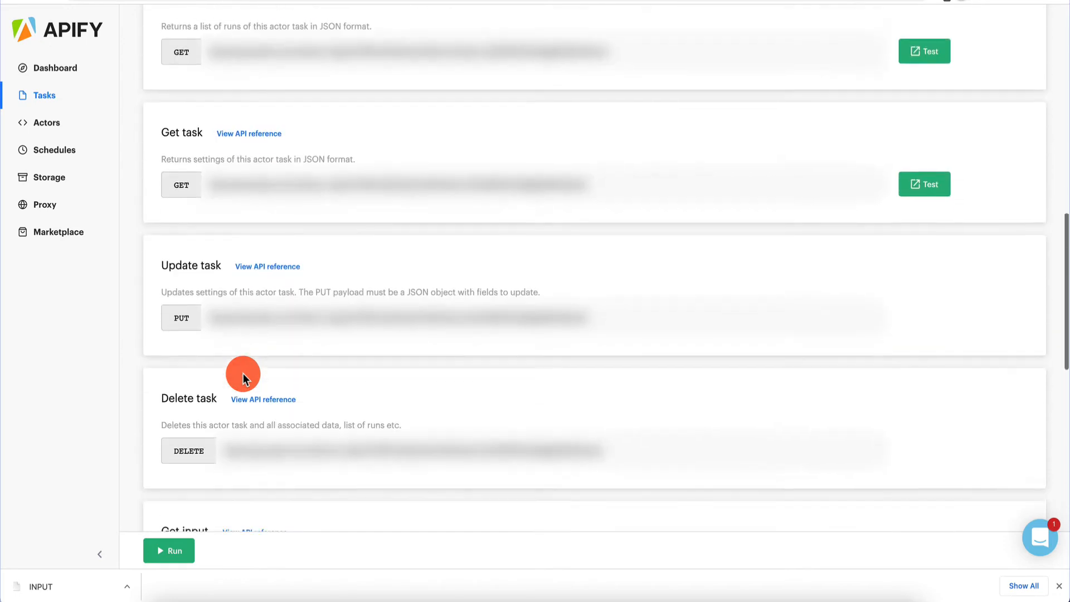
scroll(202, 381, down, 6)
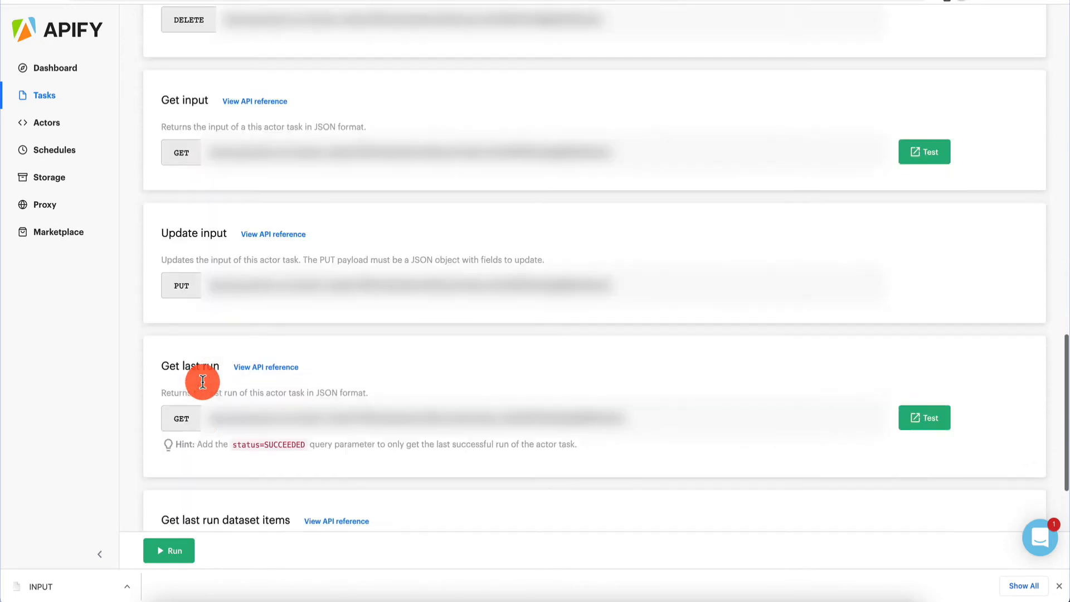
scroll(203, 375, up, 15)
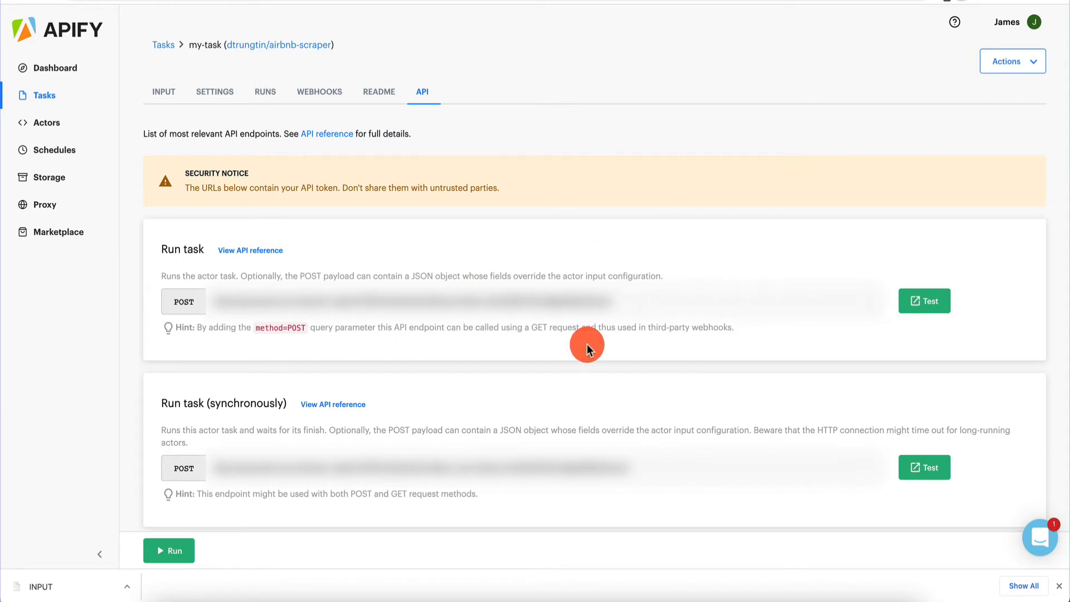
scroll(587, 344, down, 2)
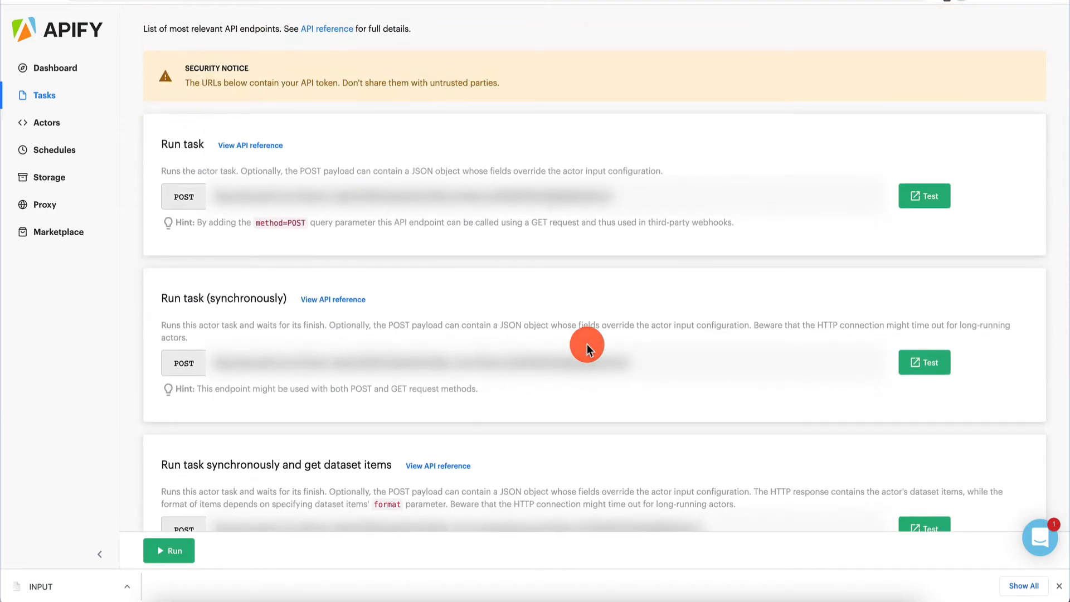
scroll(584, 334, up, 2)
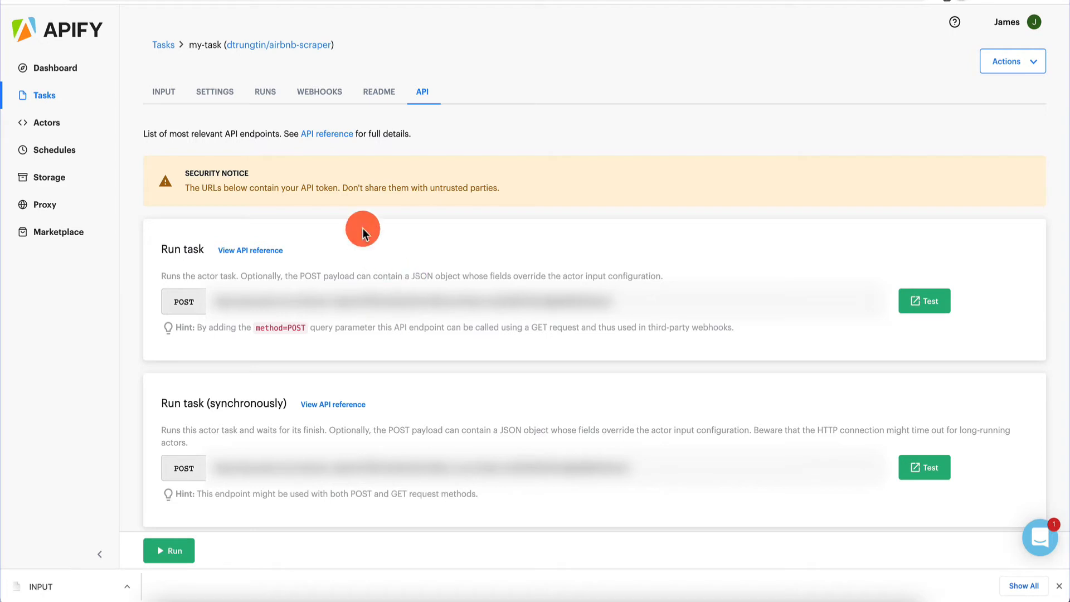
click(218, 93)
click(271, 99)
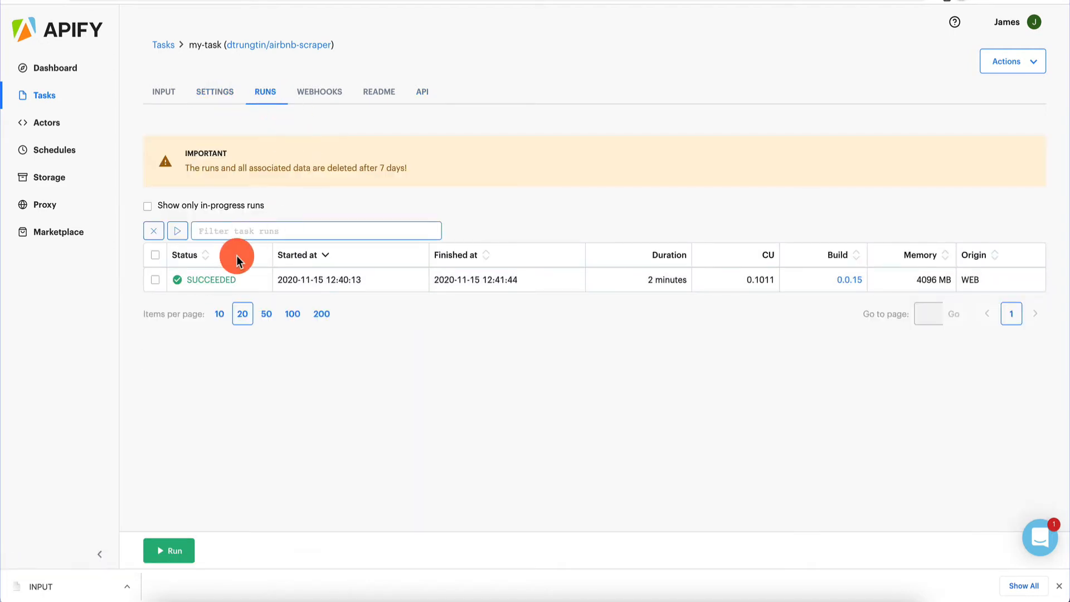
click(215, 285)
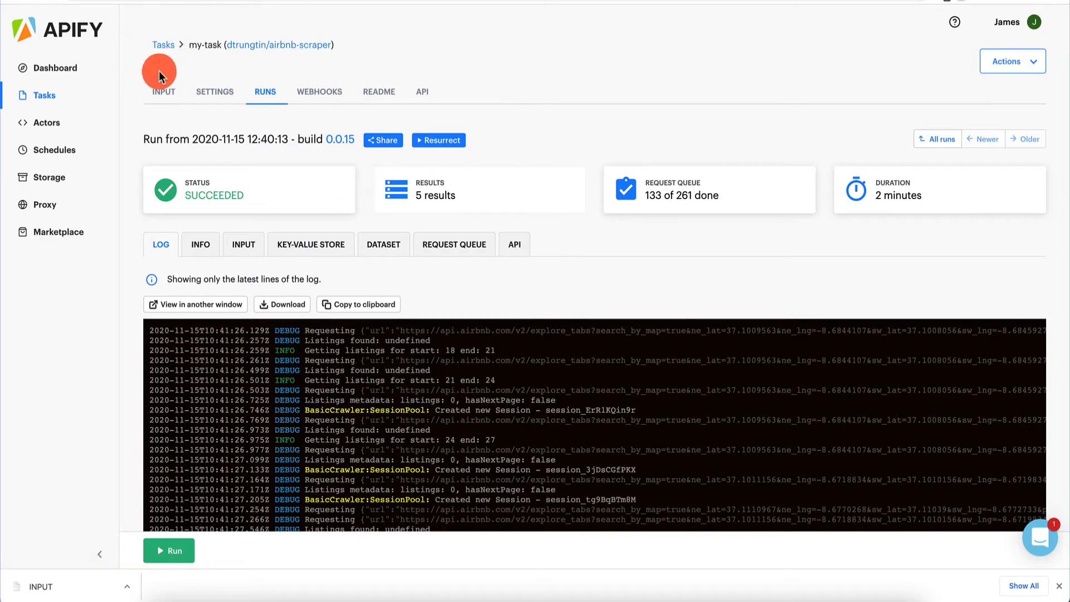
- Recheck my-task's input values and reopen its succeeded run to view the status, results and request queue summary
click(165, 94)
click(262, 98)
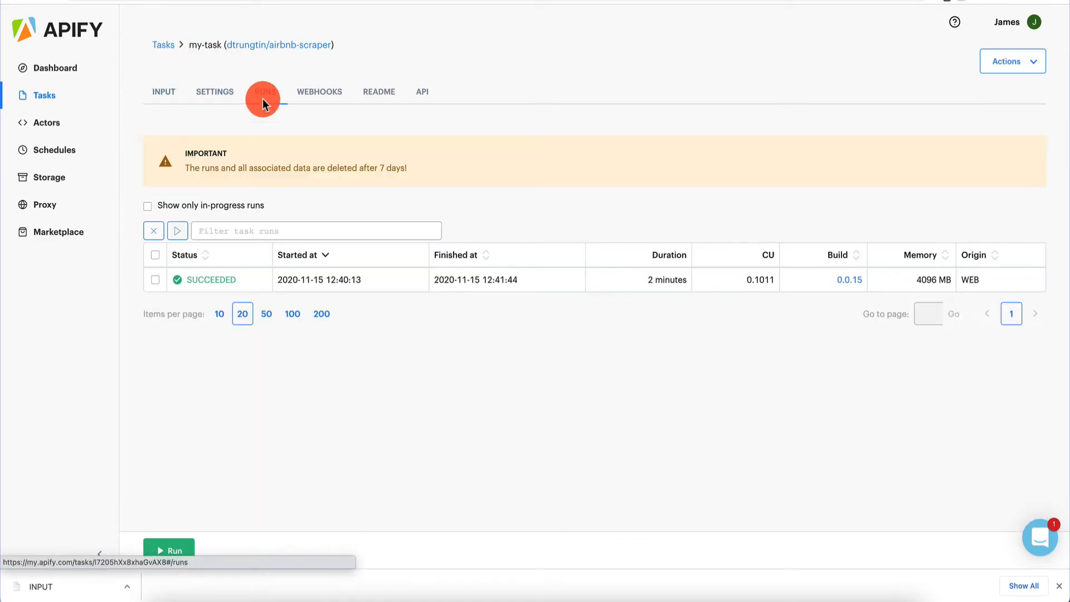
click(161, 91)
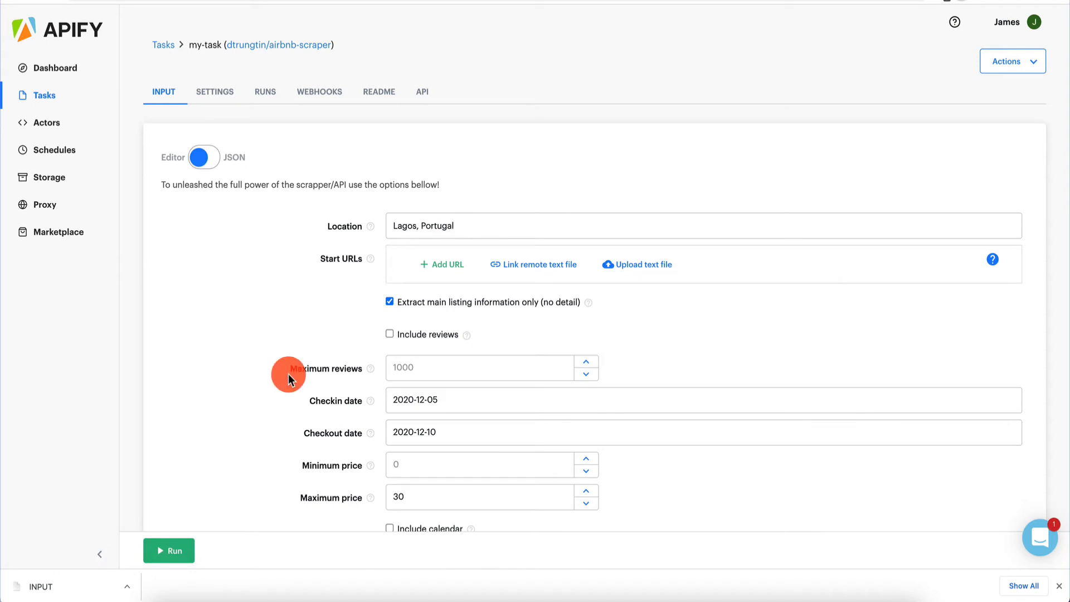
click(265, 91)
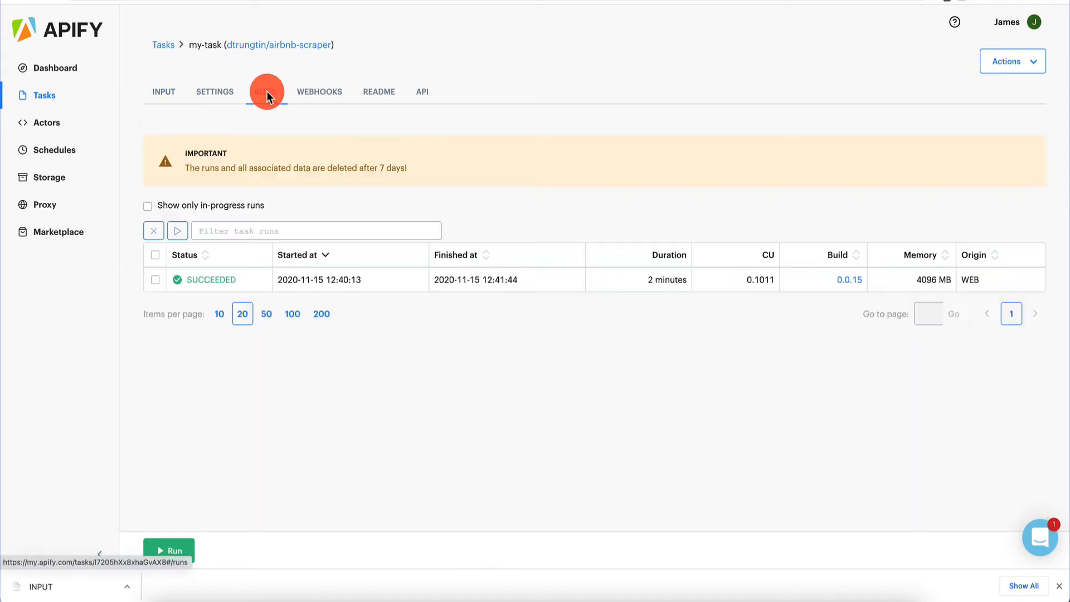
click(220, 277)
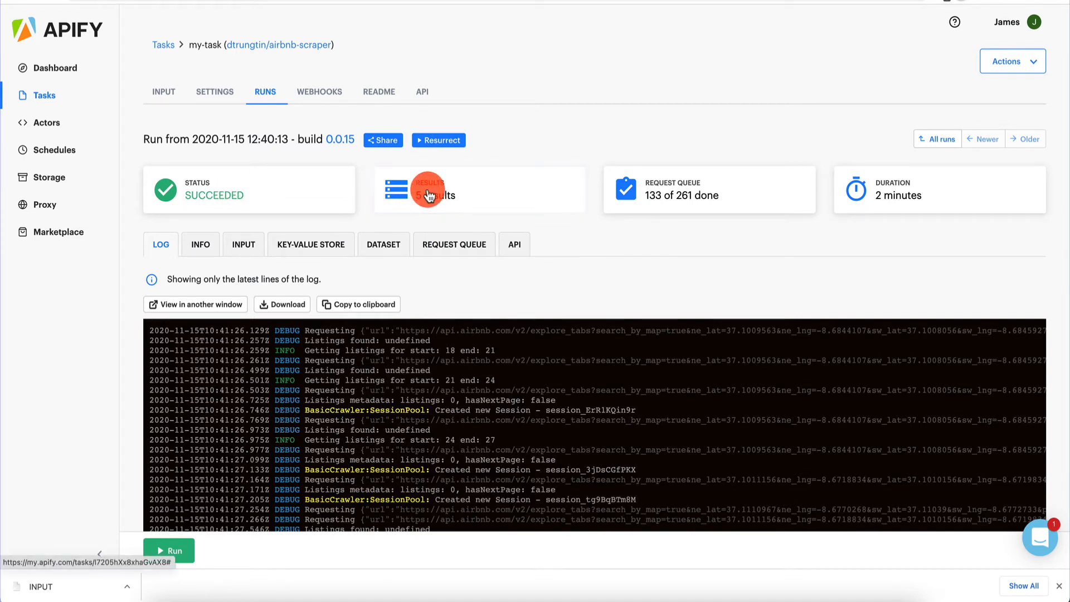
- Inspect the run's request queue, its detailed run information, and the dataset's download formats and details
click(701, 195)
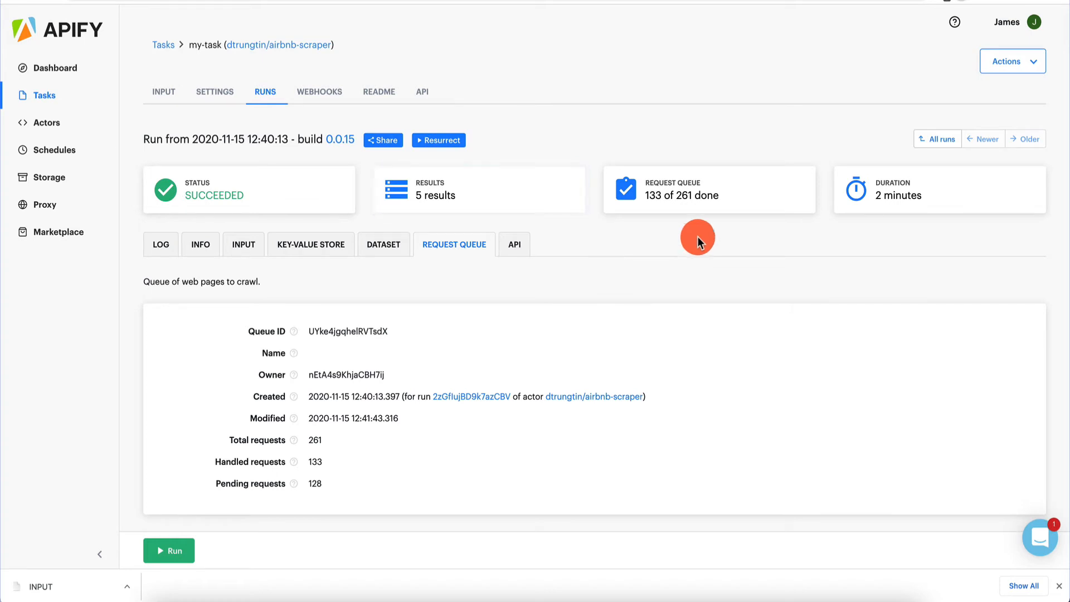
click(887, 190)
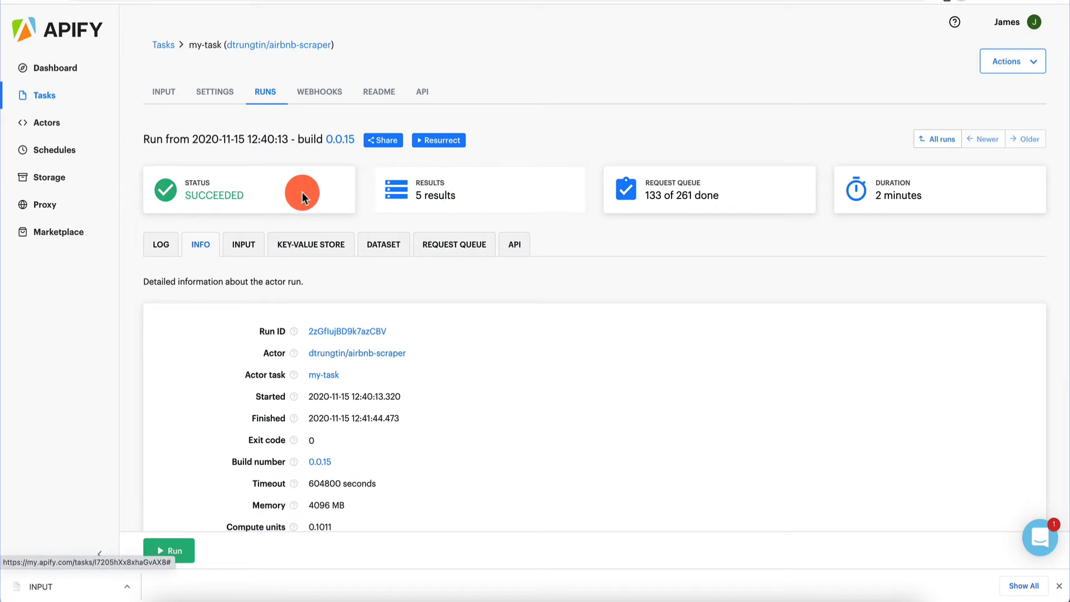
click(471, 193)
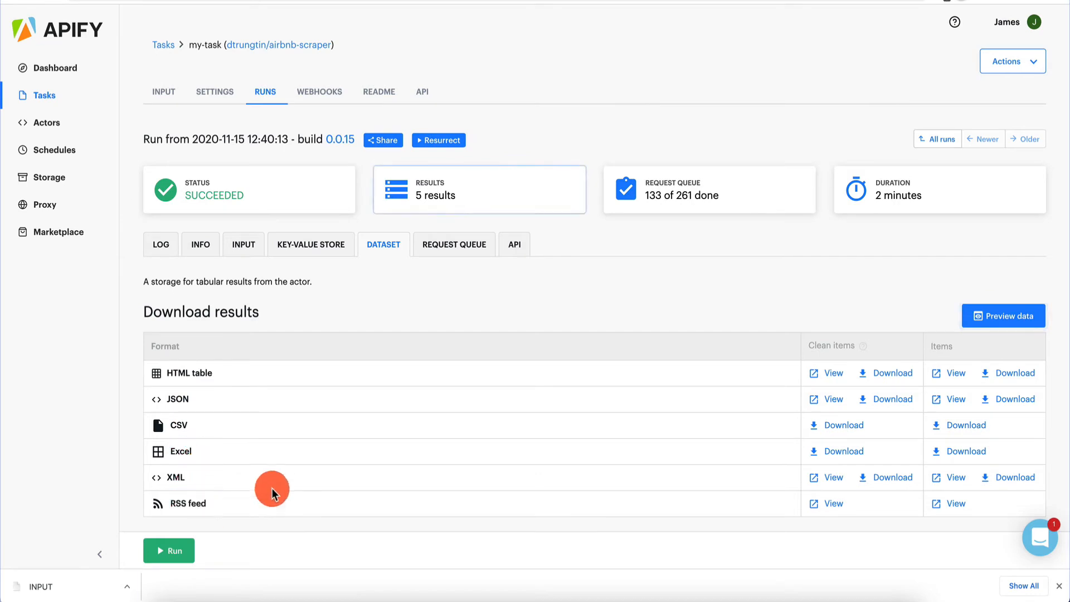
scroll(303, 435, down, 4)
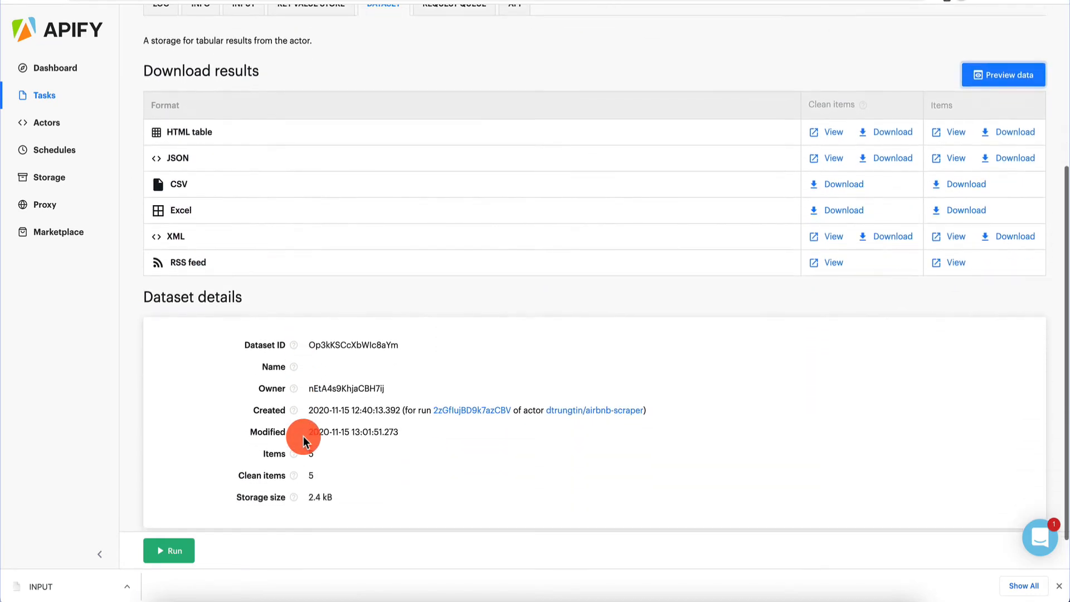
scroll(303, 436, up, 4)
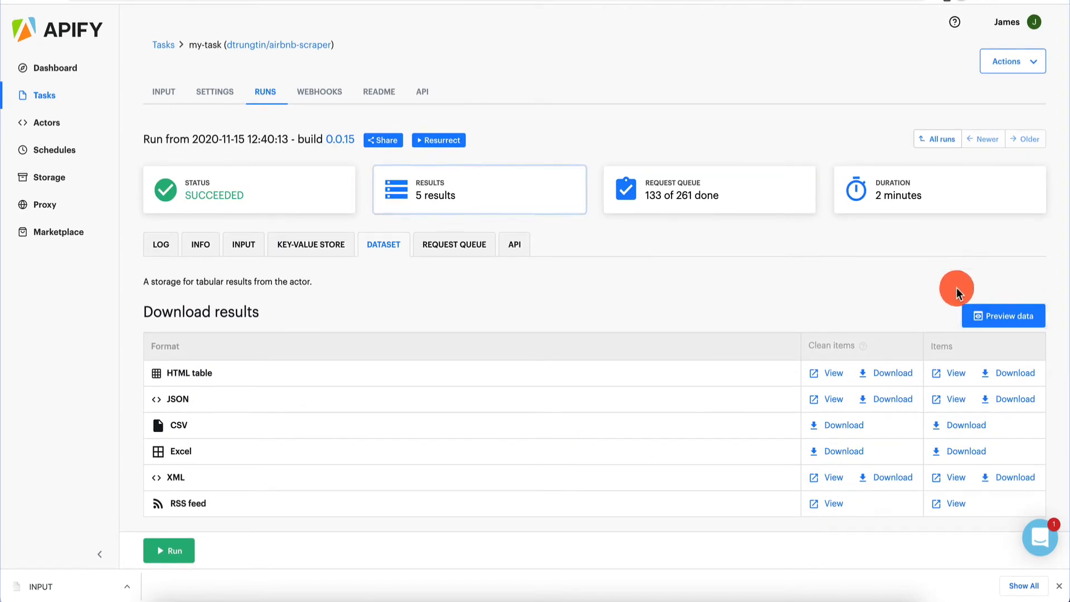
- Preview the run's dataset as an HTML table and examine its columns, from address and name to pricing, room type, stars and url
click(999, 317)
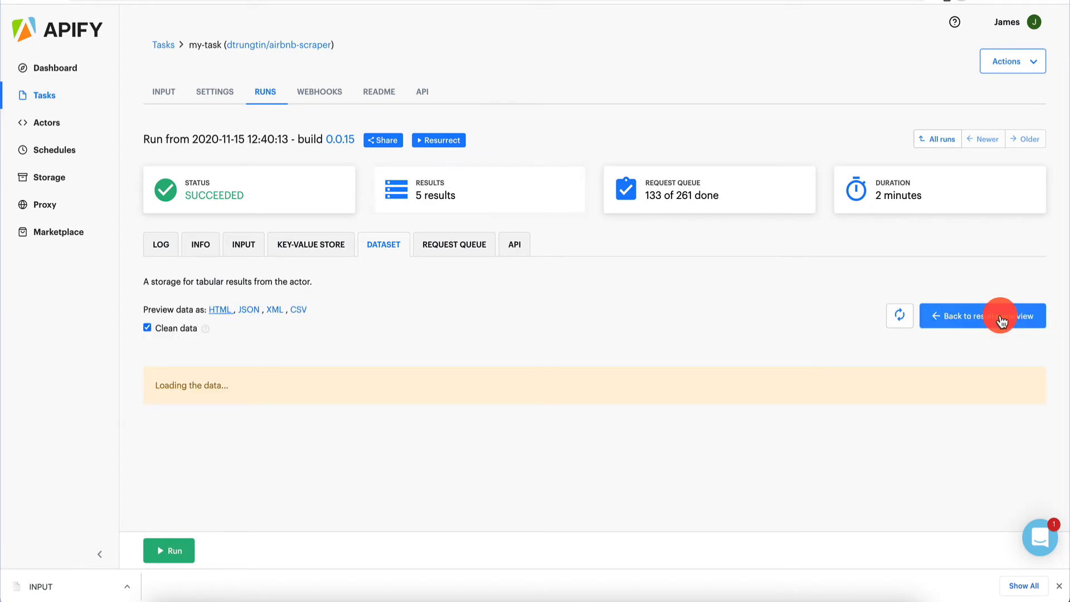
scroll(452, 385, down, 5)
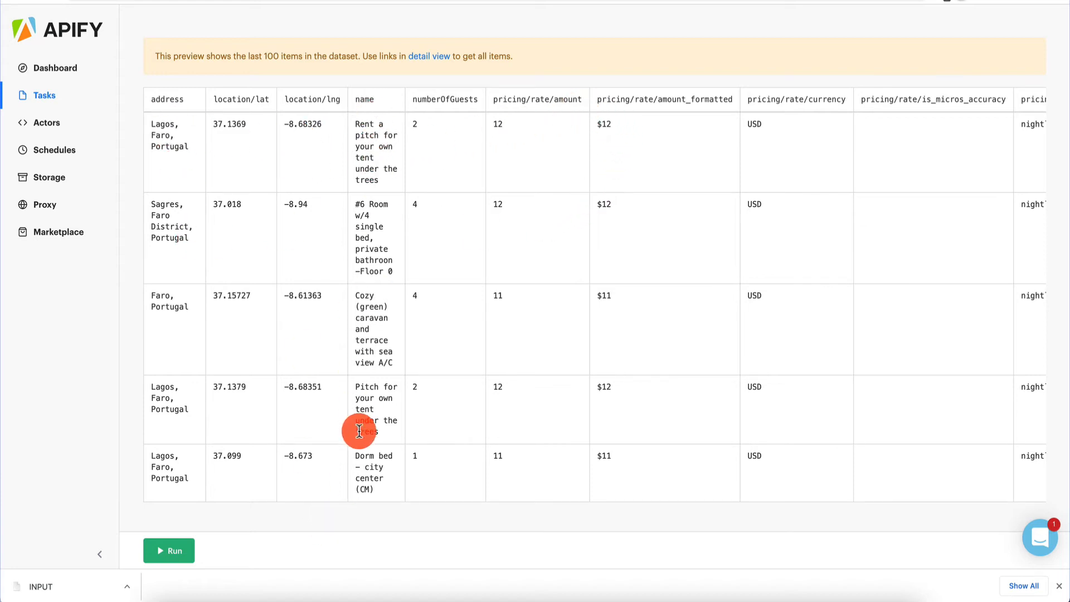
scroll(522, 406, right, 2)
scroll(521, 403, right, 4)
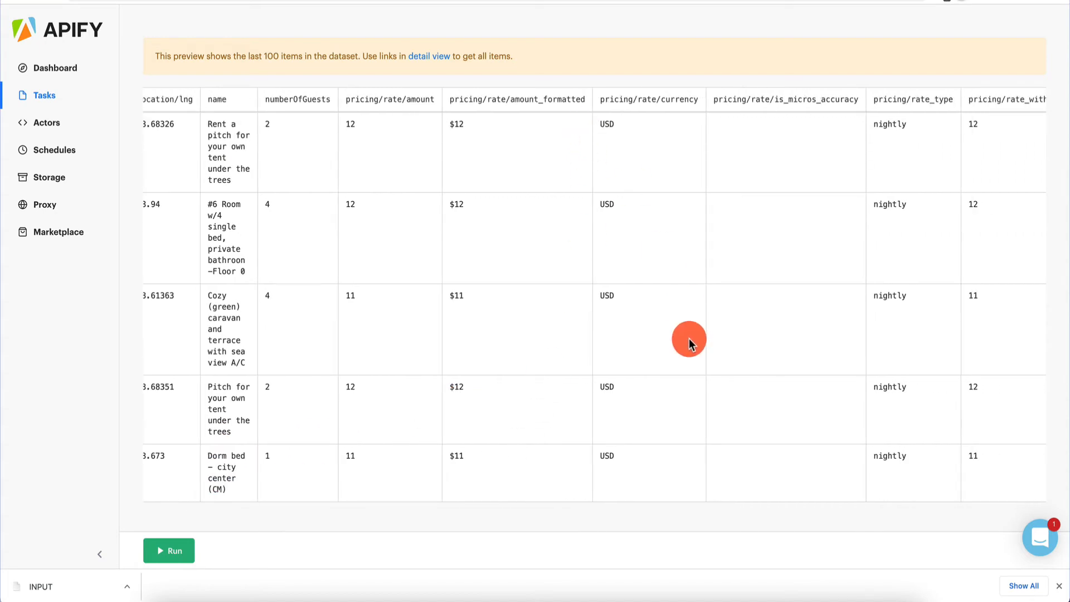
scroll(689, 339, right, 10)
scroll(689, 339, right, 3)
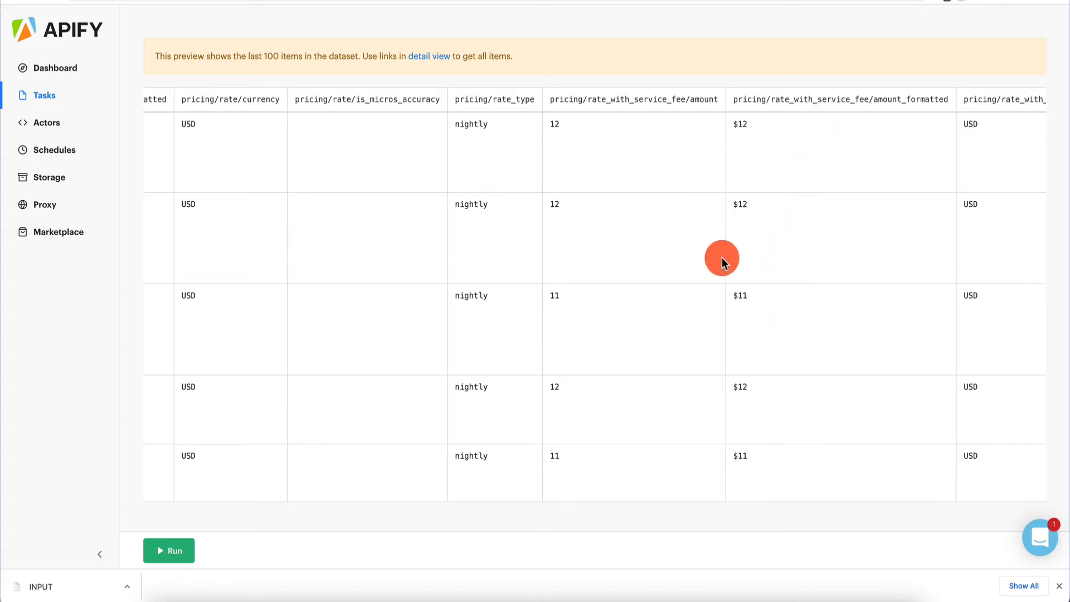
scroll(721, 257, right, 18)
scroll(721, 258, left, 14)
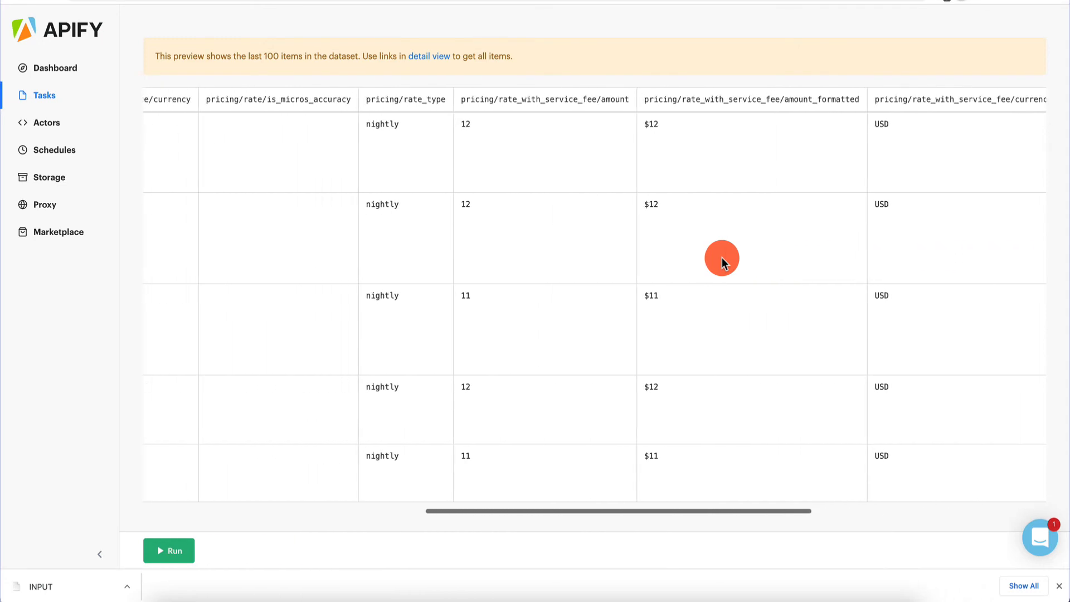
scroll(722, 257, right, 14)
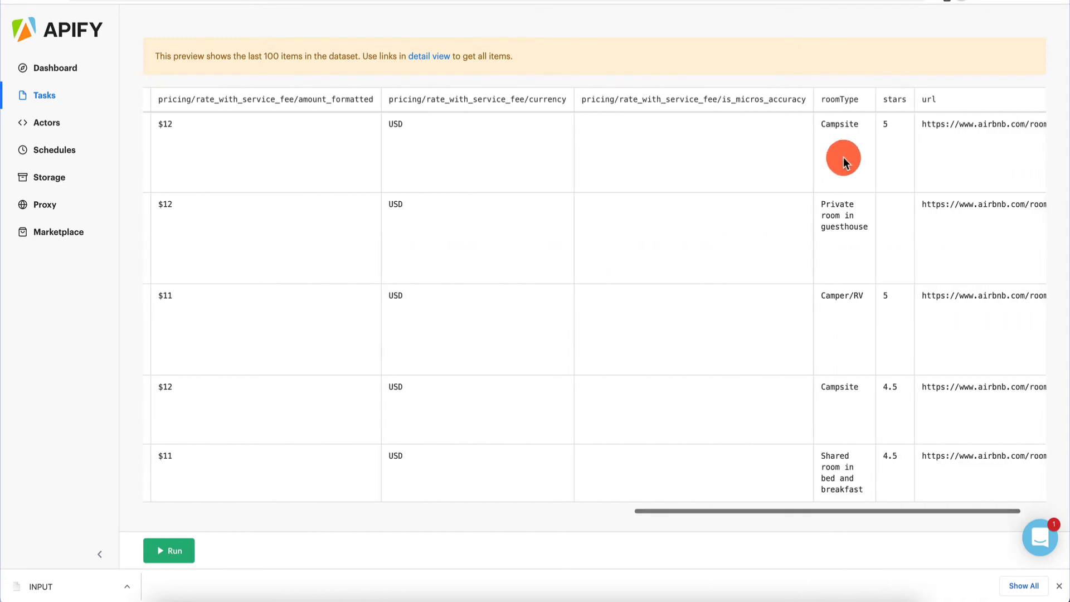
scroll(913, 359, right, 2)
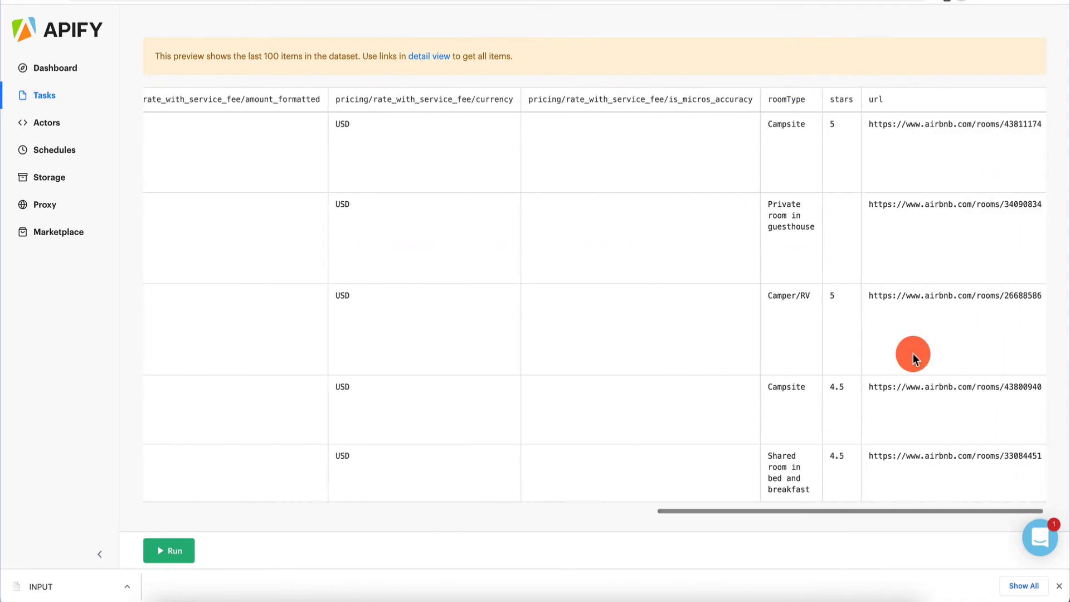
scroll(912, 359, left, 20)
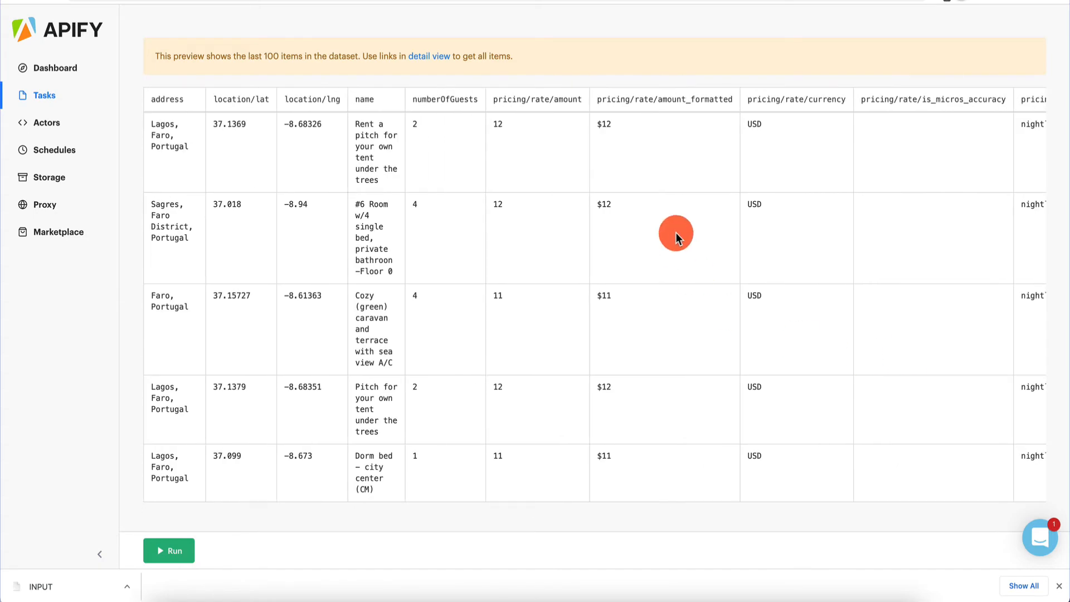
- Check the dataset preview's format options and look again at the room type, stars and url columns
scroll(792, 179, up, 6)
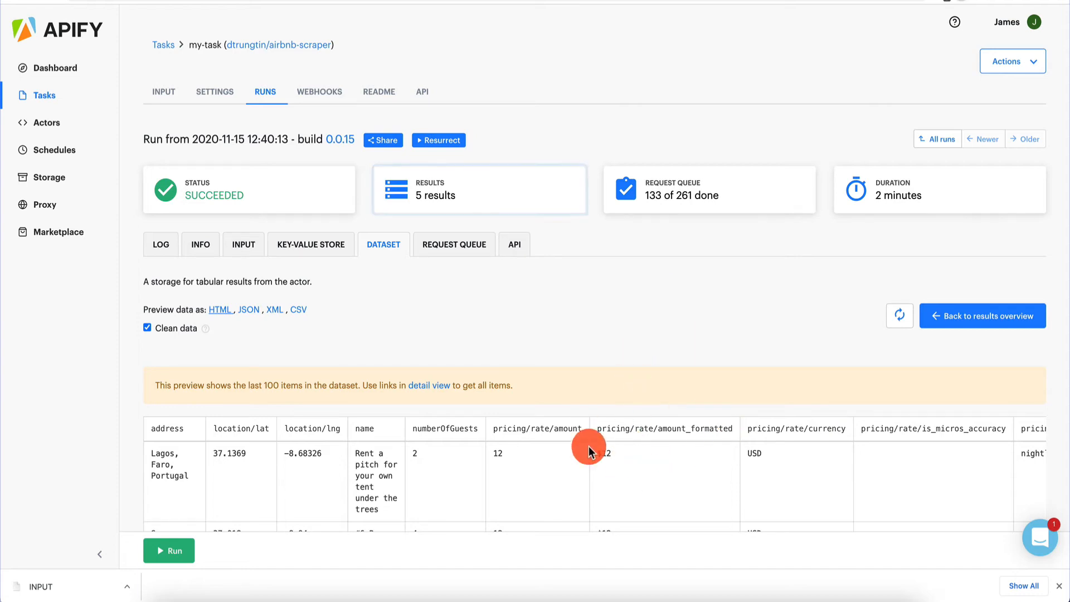
scroll(624, 470, down, 4)
scroll(658, 325, right, 15)
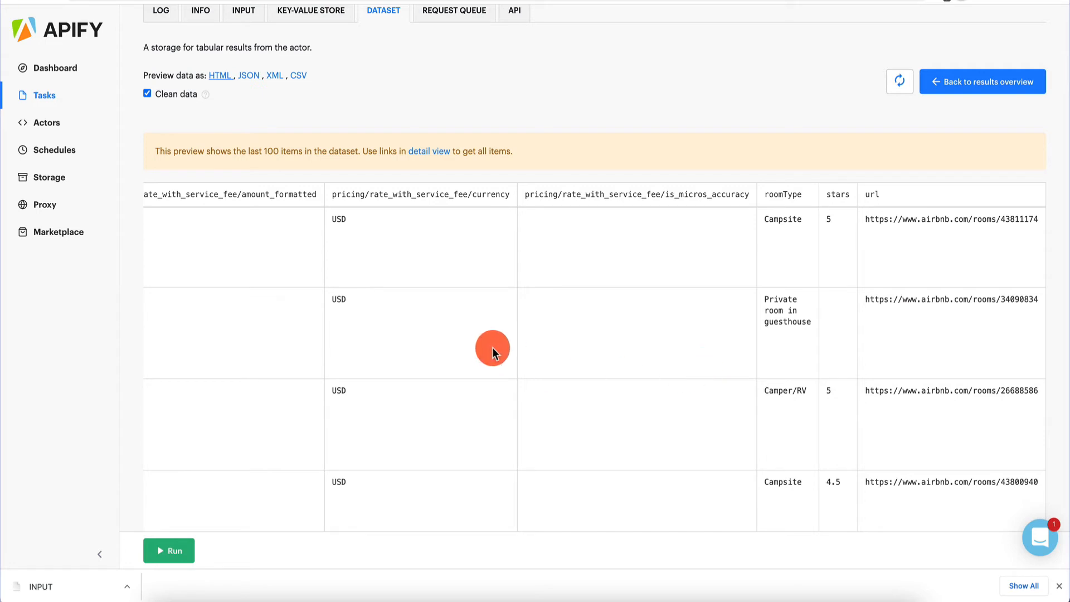
- Open the run's log and examine its entries, from the first lines shown down to the end of the crawl
scroll(490, 347, left, 15)
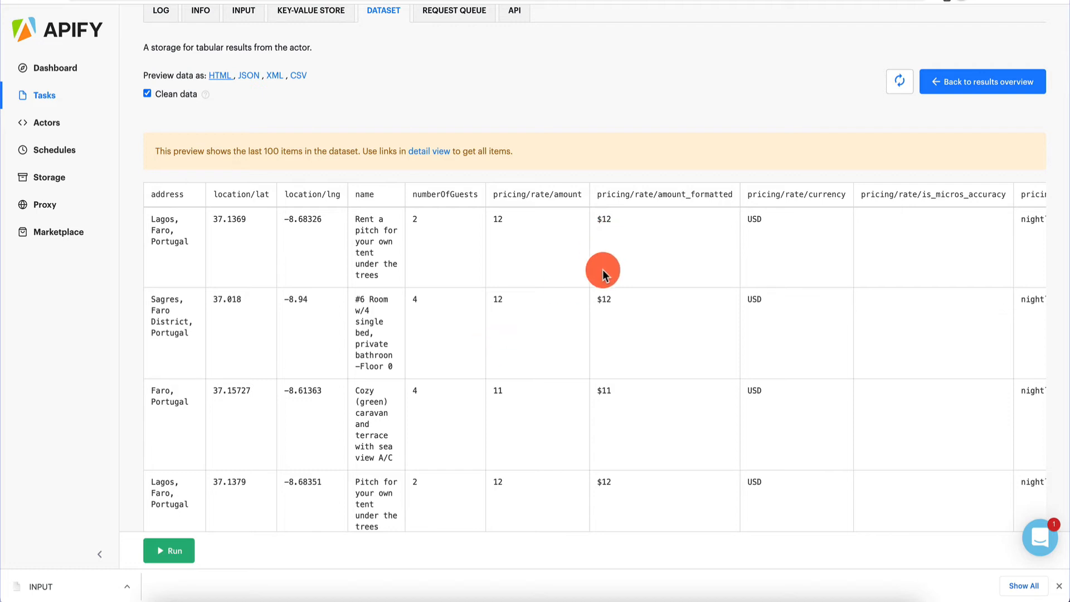
scroll(597, 279, up, 4)
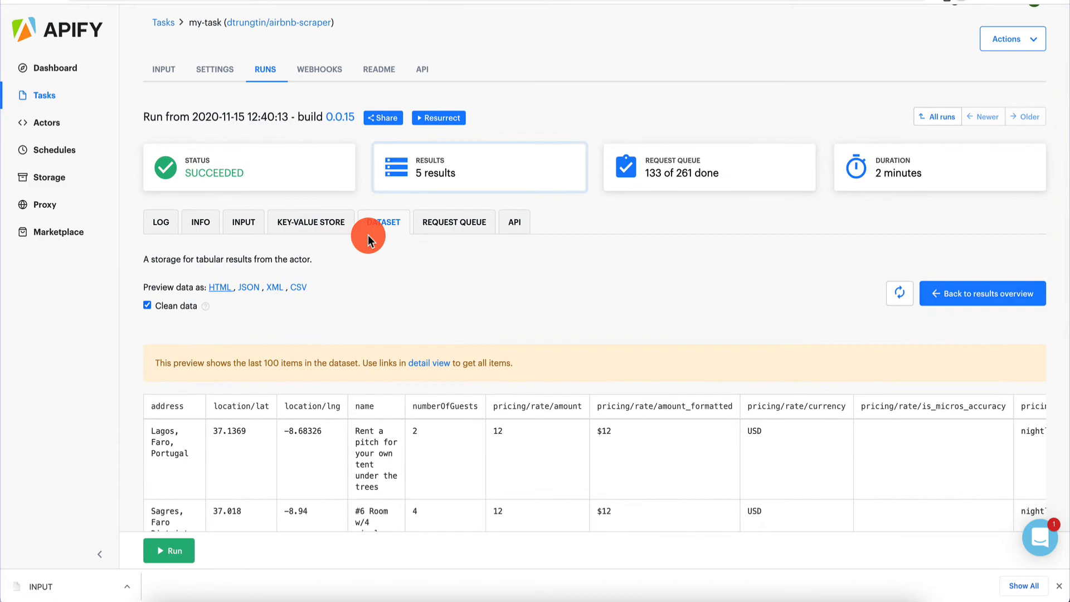
click(167, 225)
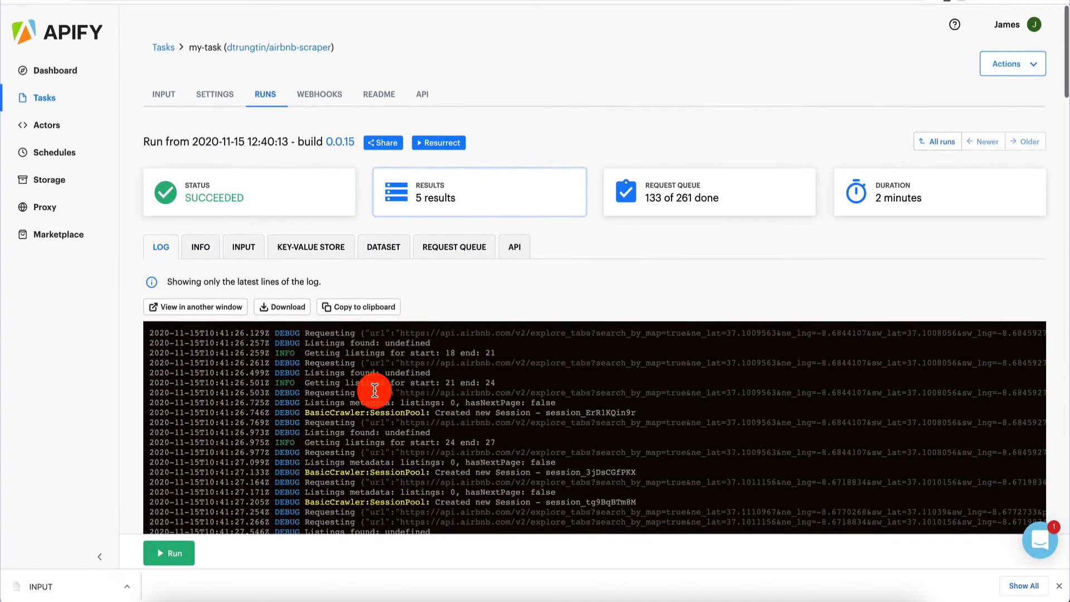
scroll(375, 390, down, 5)
scroll(376, 428, up, 5)
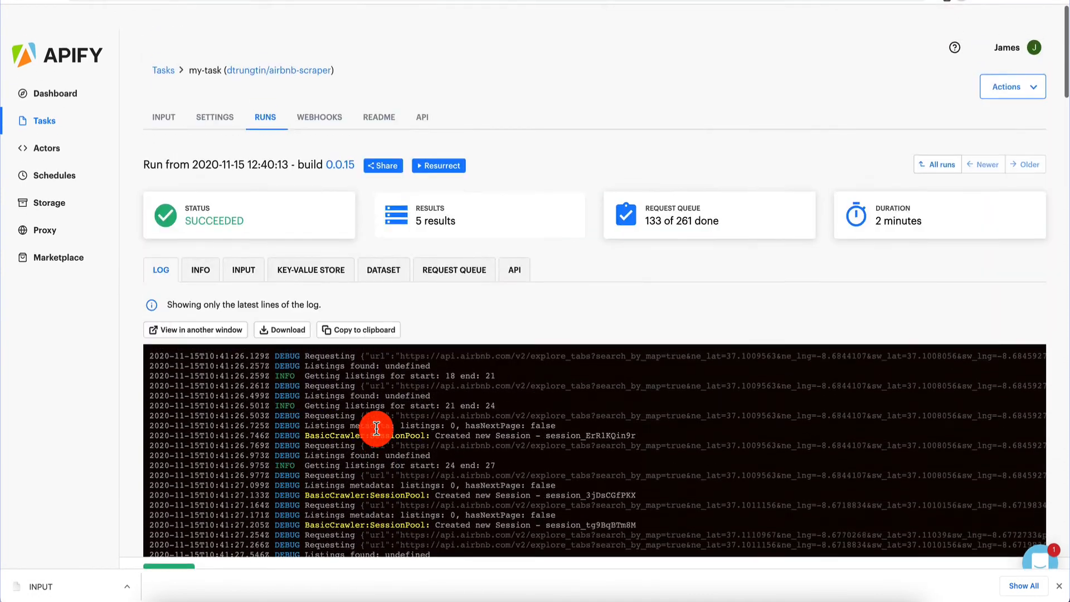
scroll(366, 437, down, 2)
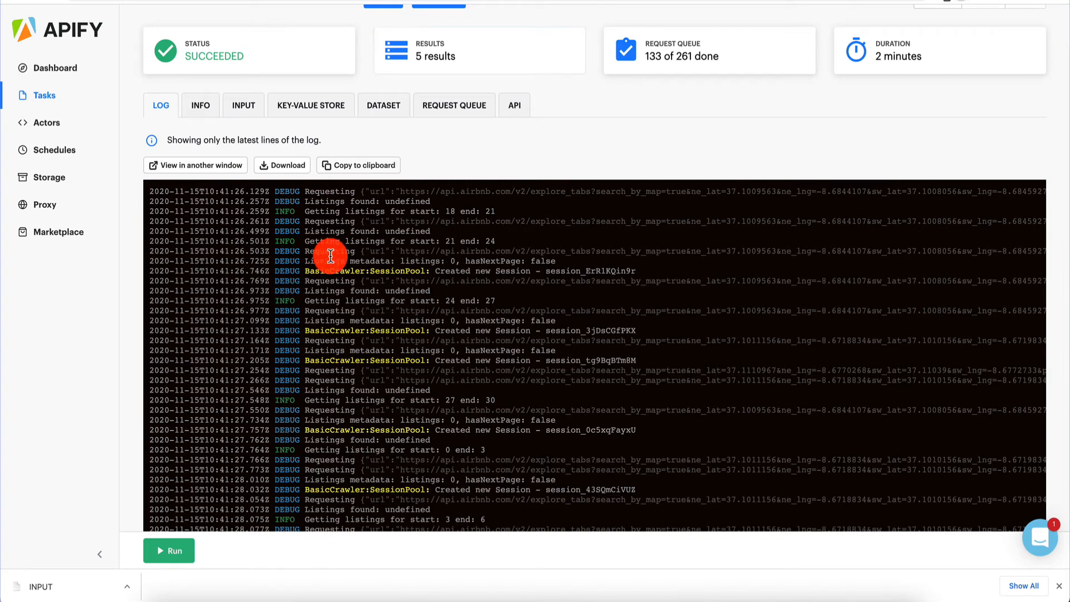
drag(346, 230, 480, 420)
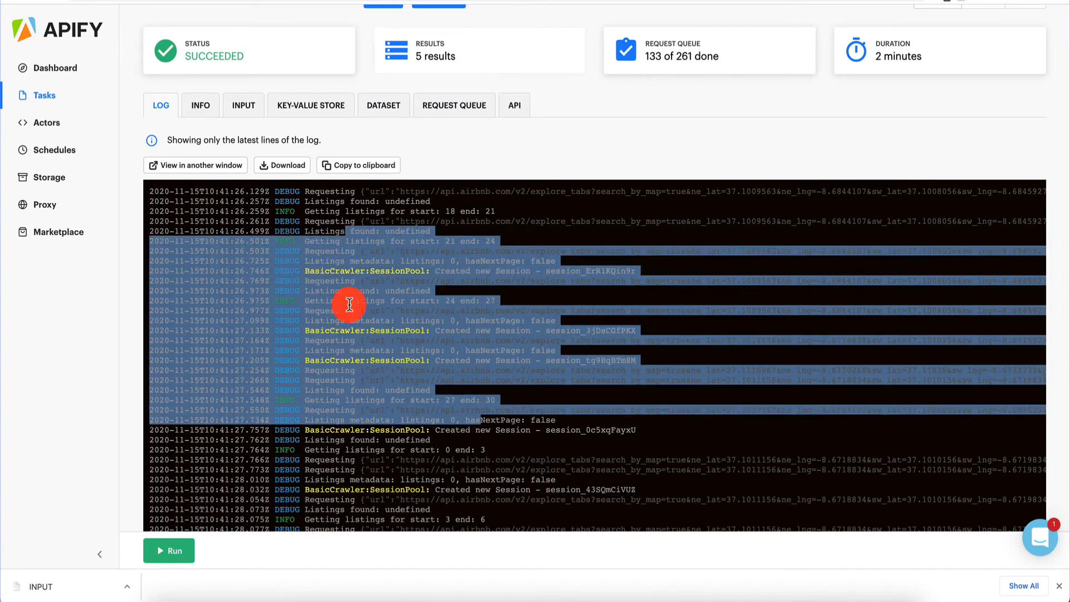
drag(319, 199, 431, 340)
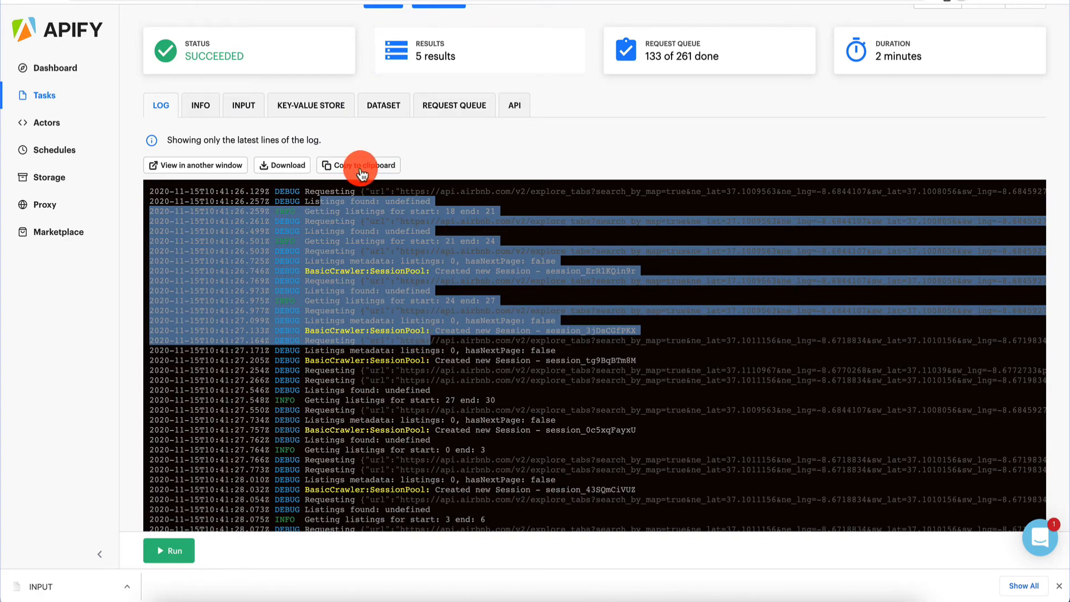
click(407, 189)
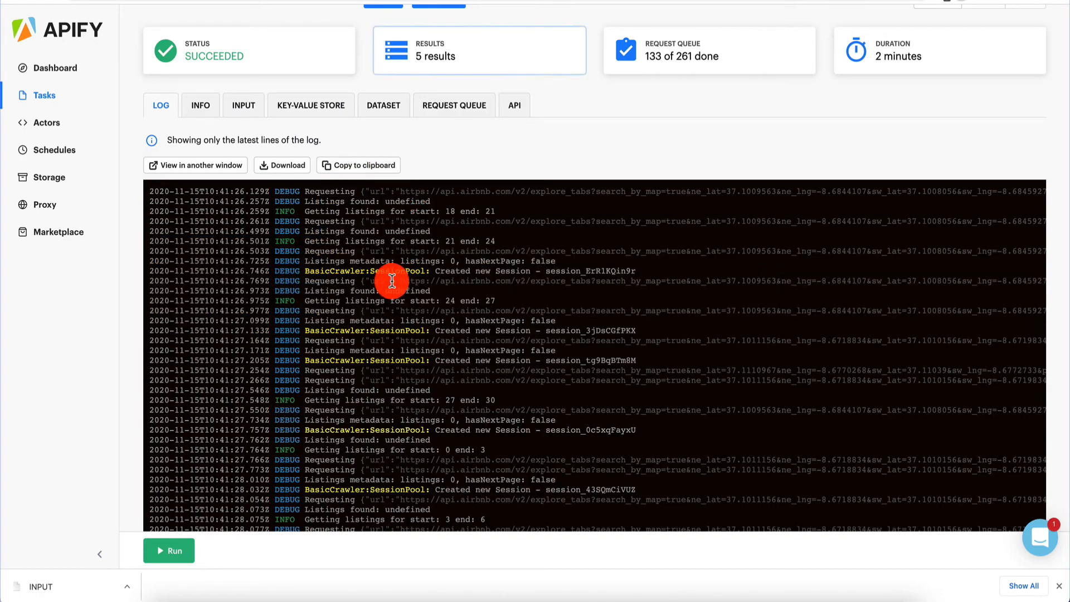
scroll(392, 281, down, 15)
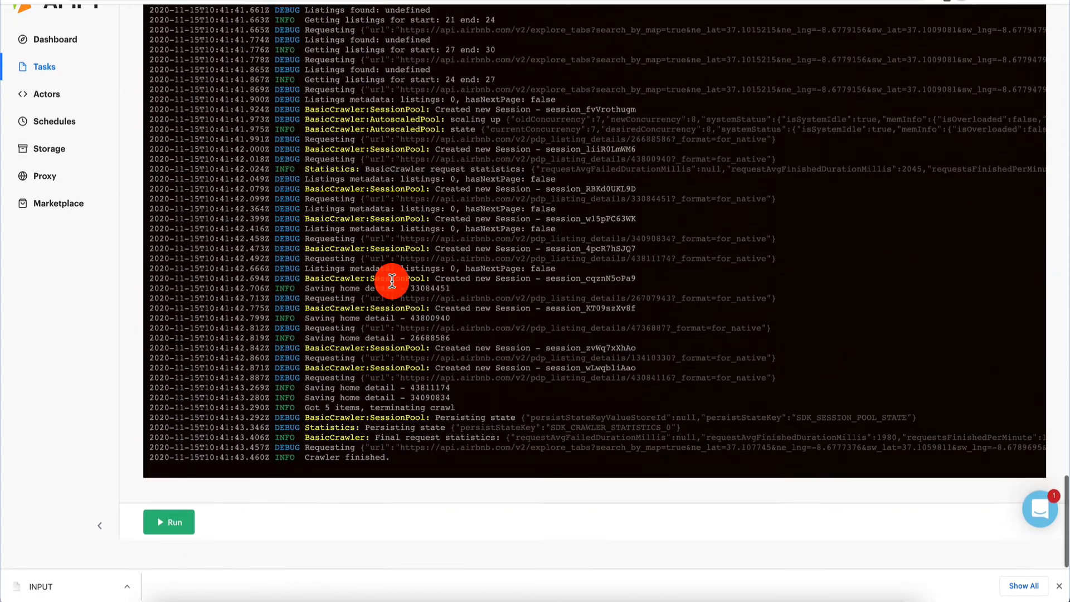
scroll(392, 281, up, 15)
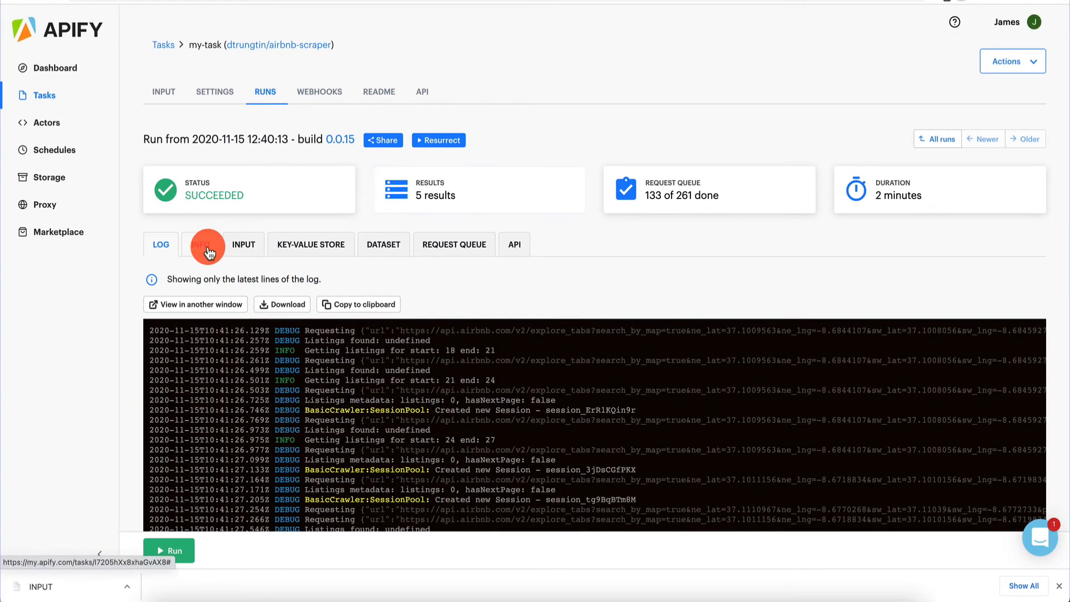
- Review the run's detailed information and the JSON input configuration it was started with
click(209, 251)
scroll(242, 429, down, 4)
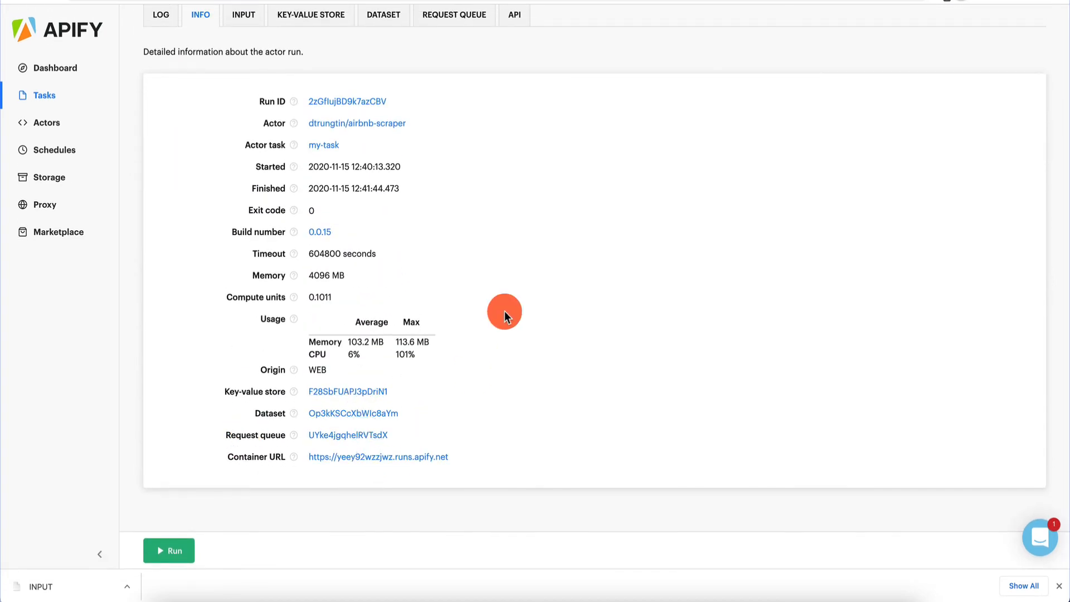
scroll(504, 311, up, 4)
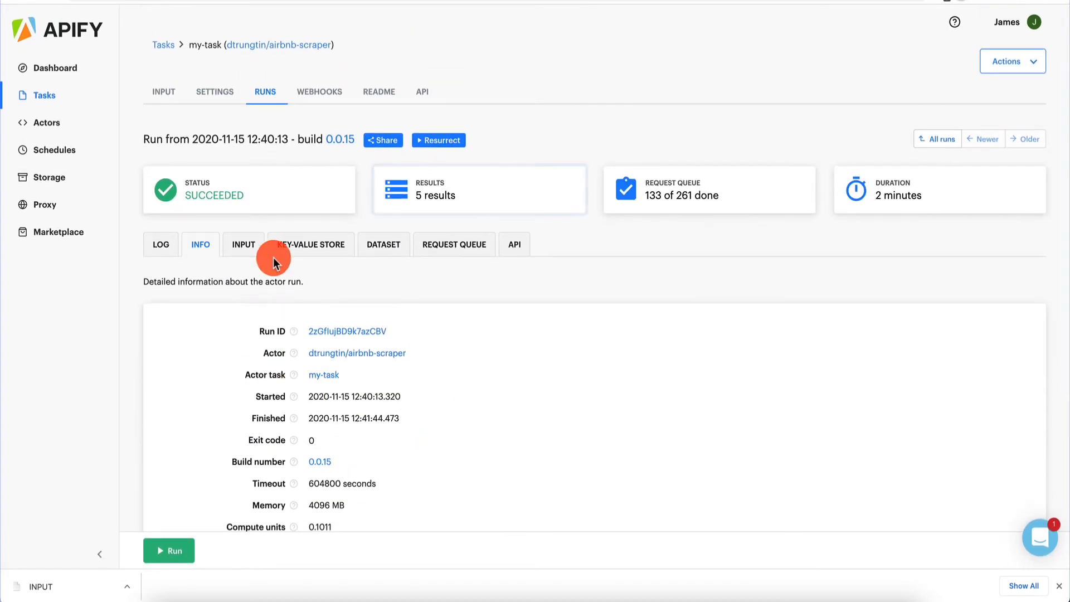
click(250, 245)
scroll(260, 401, down, 1)
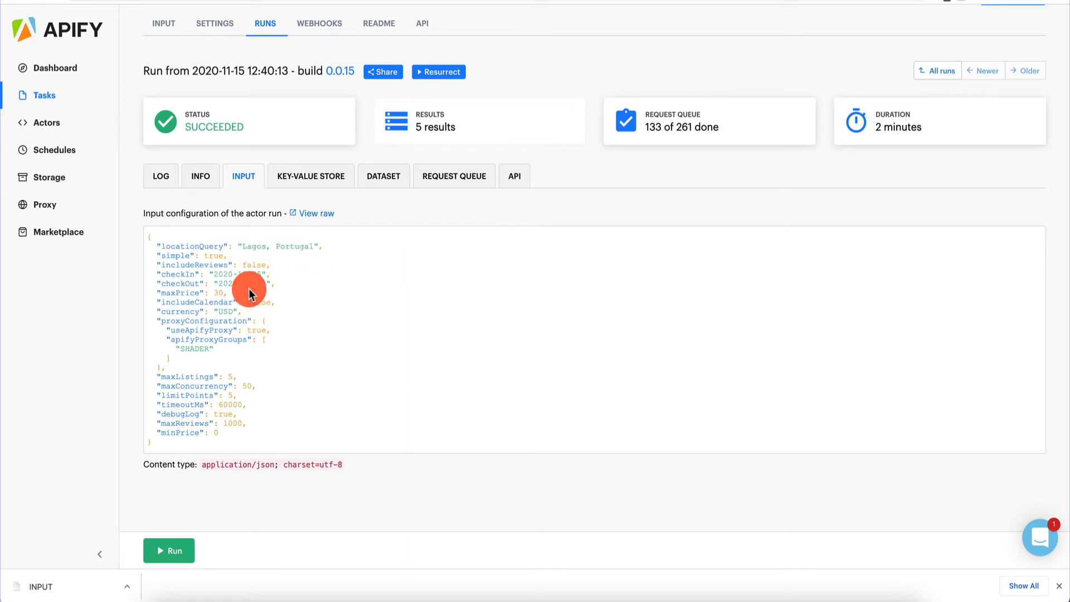
- View the run's key-value store, and switch the dataset from its preview back to the results overview with download formats
click(342, 174)
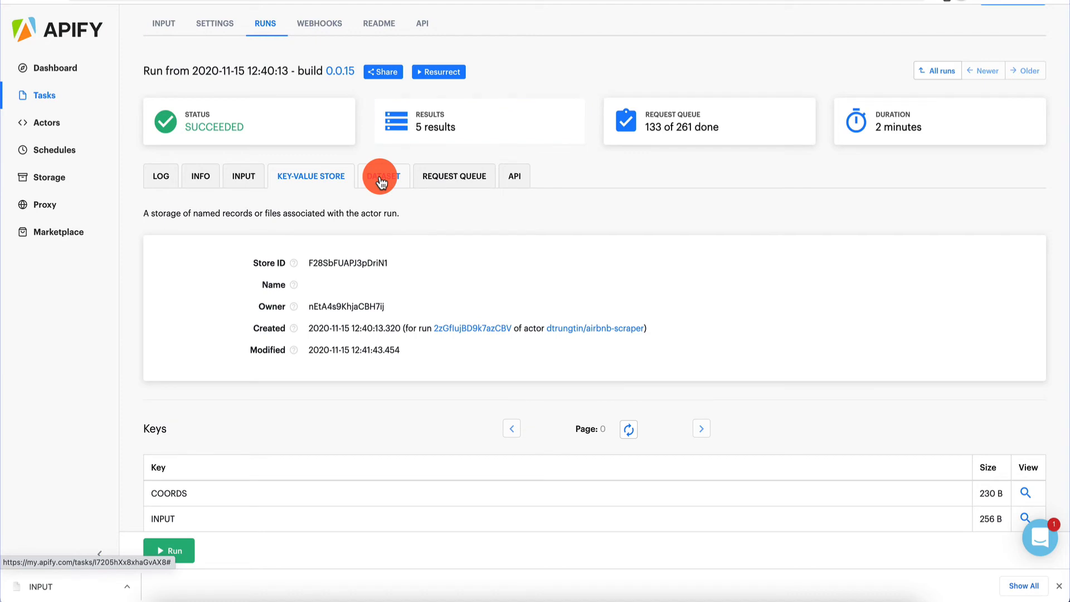
click(380, 176)
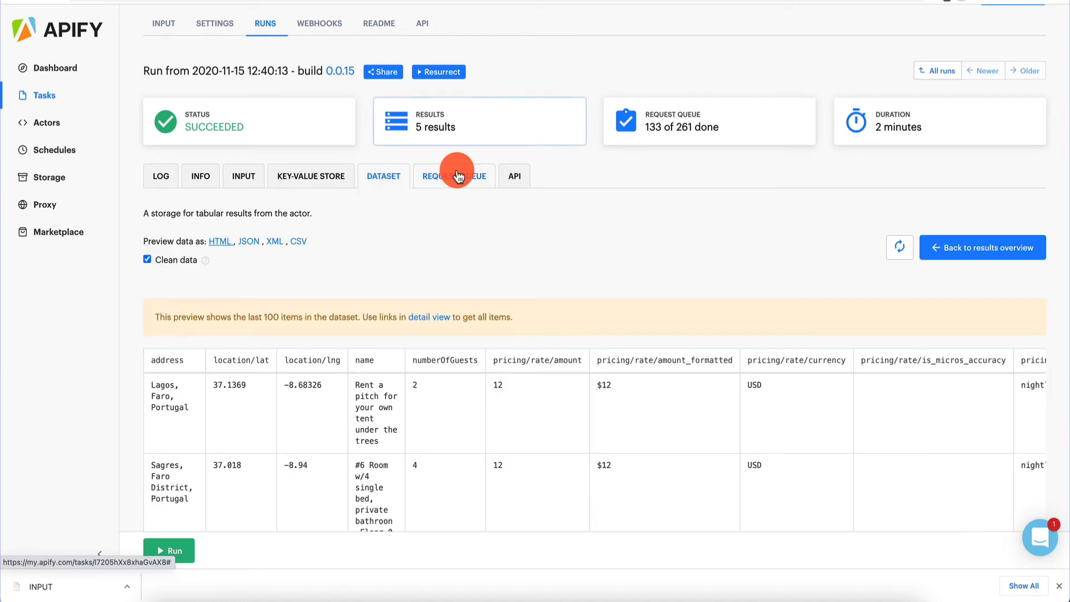
click(968, 247)
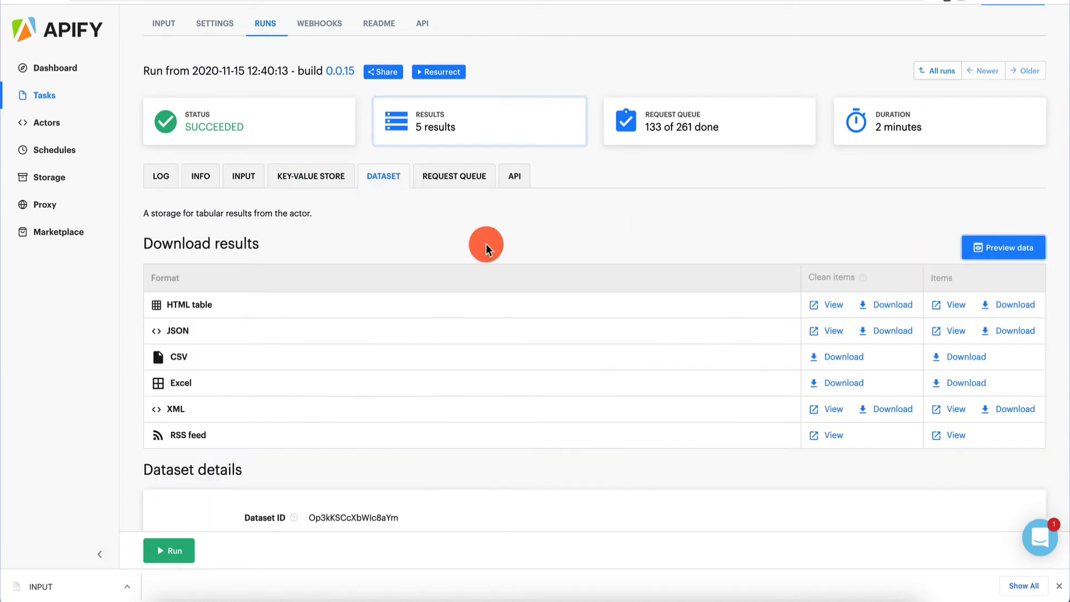
- Inspect the run's request queue, including its request totals and the list of pending Airbnb URLs in the queue head
click(478, 175)
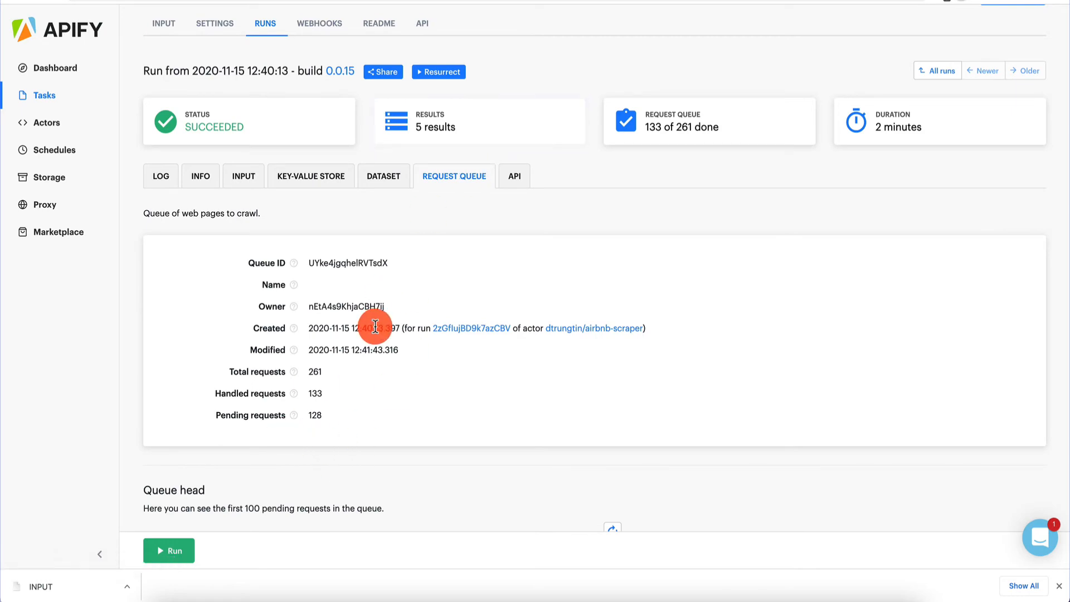
scroll(375, 326, down, 3)
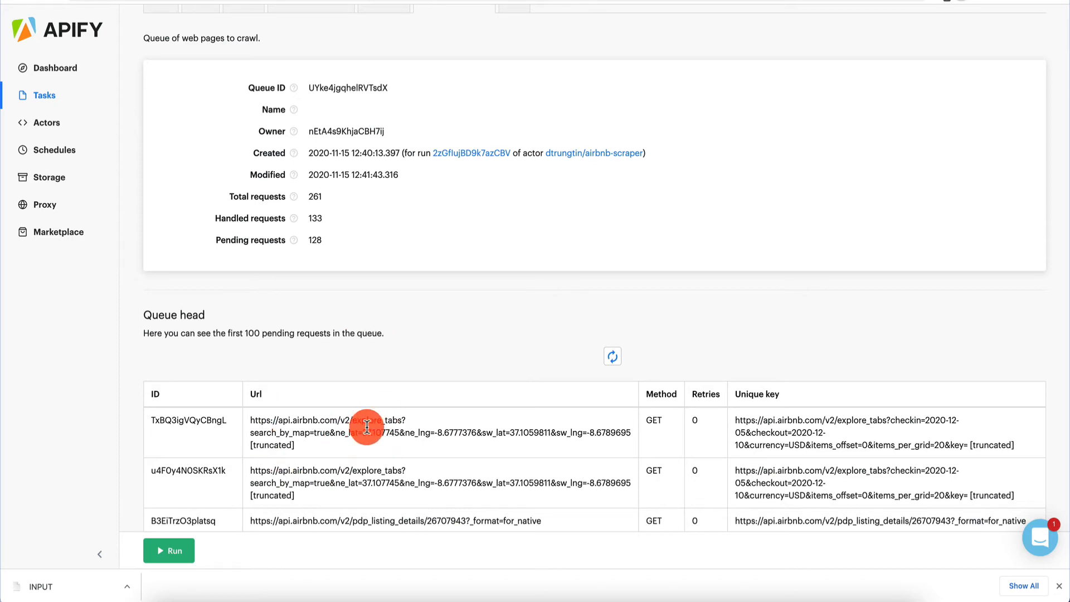
scroll(389, 424, down, 7)
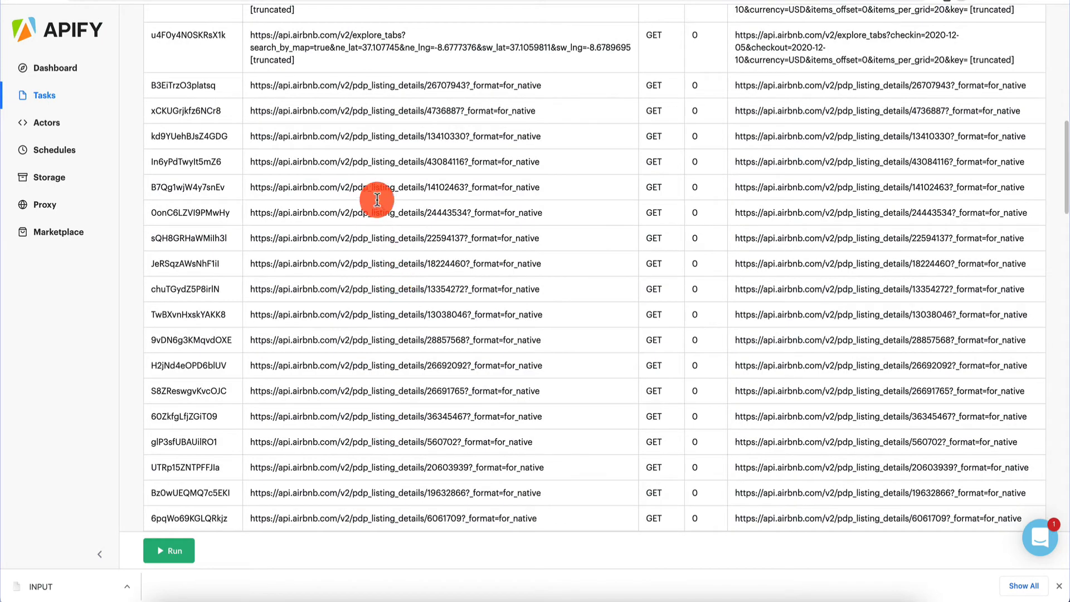
scroll(419, 198, down, 4)
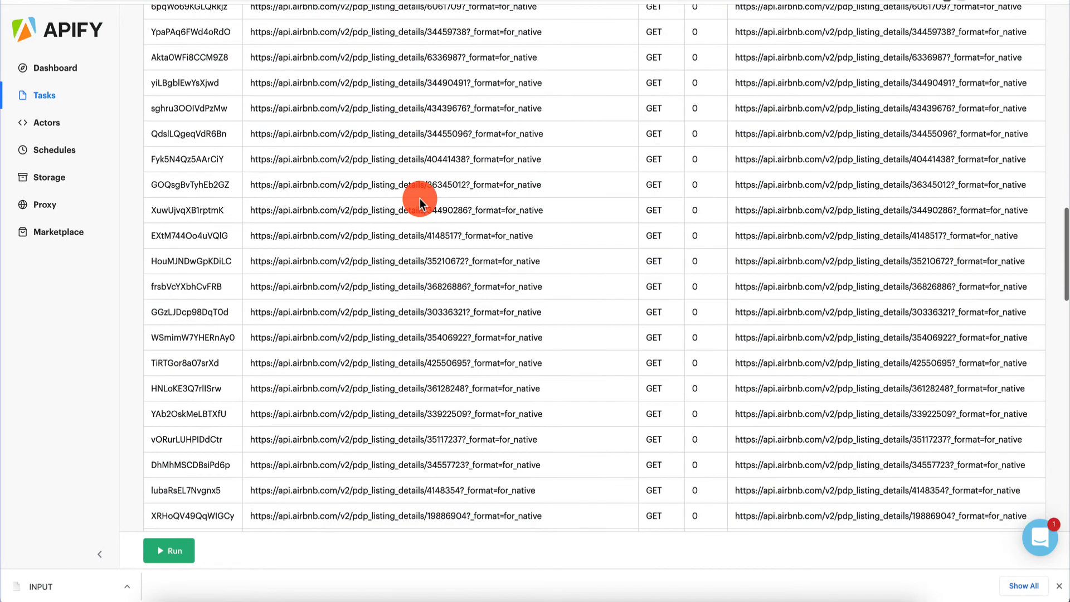
scroll(420, 199, up, 12)
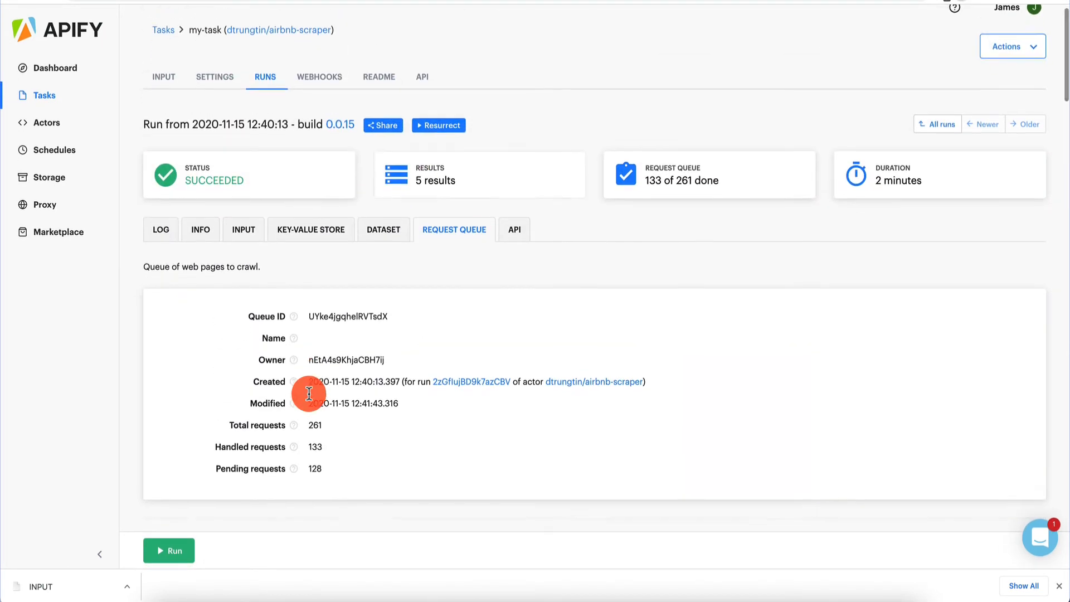
scroll(365, 305, down, 1)
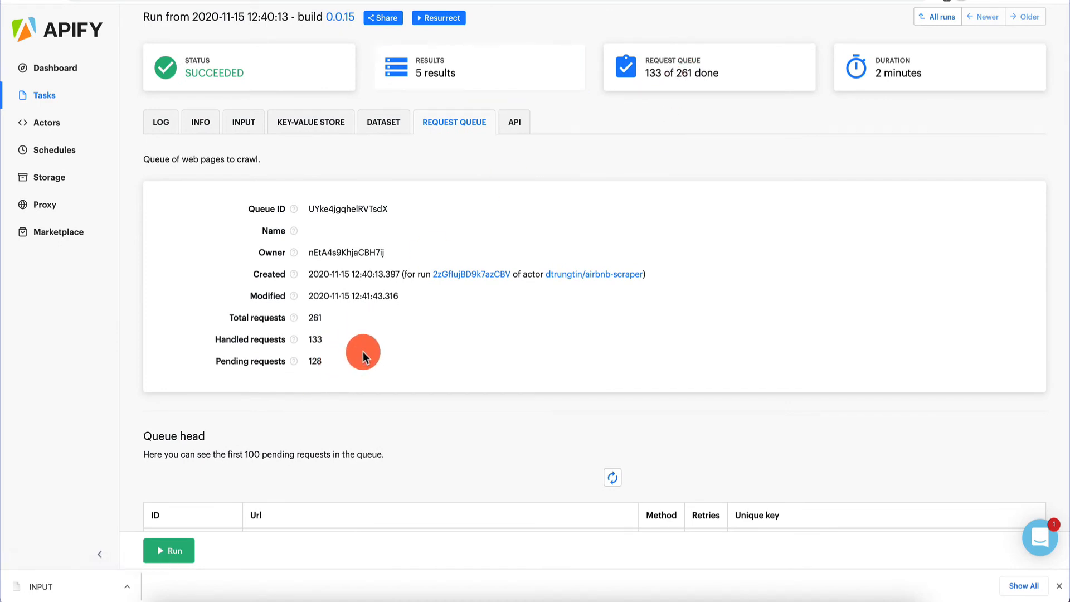
scroll(363, 351, up, 2)
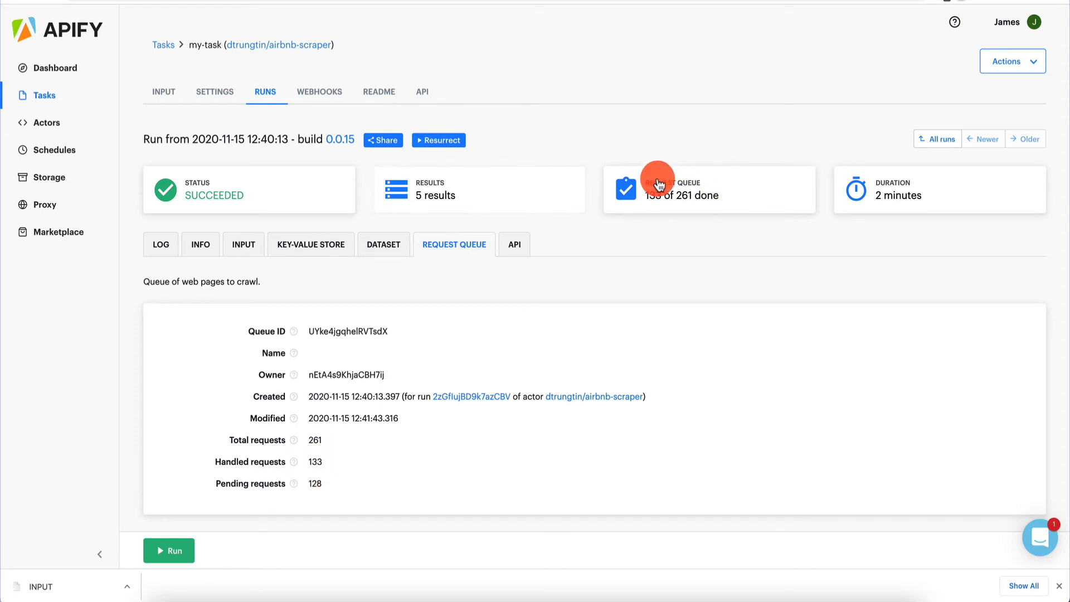
- Open the run's API endpoints and review Get run, Get input, Get output and Get dataset items
click(513, 243)
scroll(607, 246, down, 1)
scroll(620, 250, up, 1)
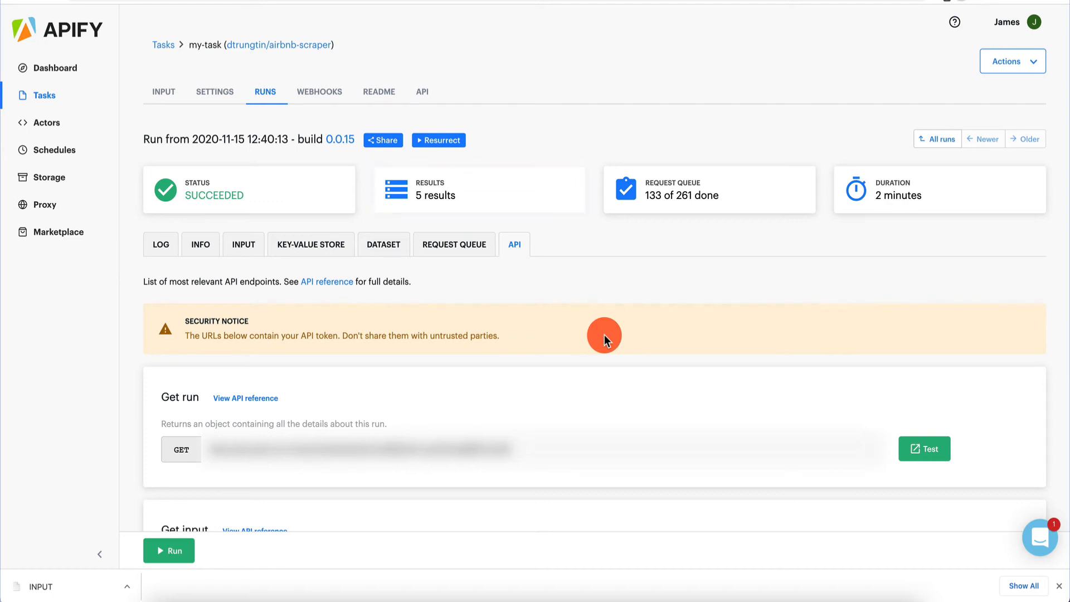
scroll(568, 333, down, 5)
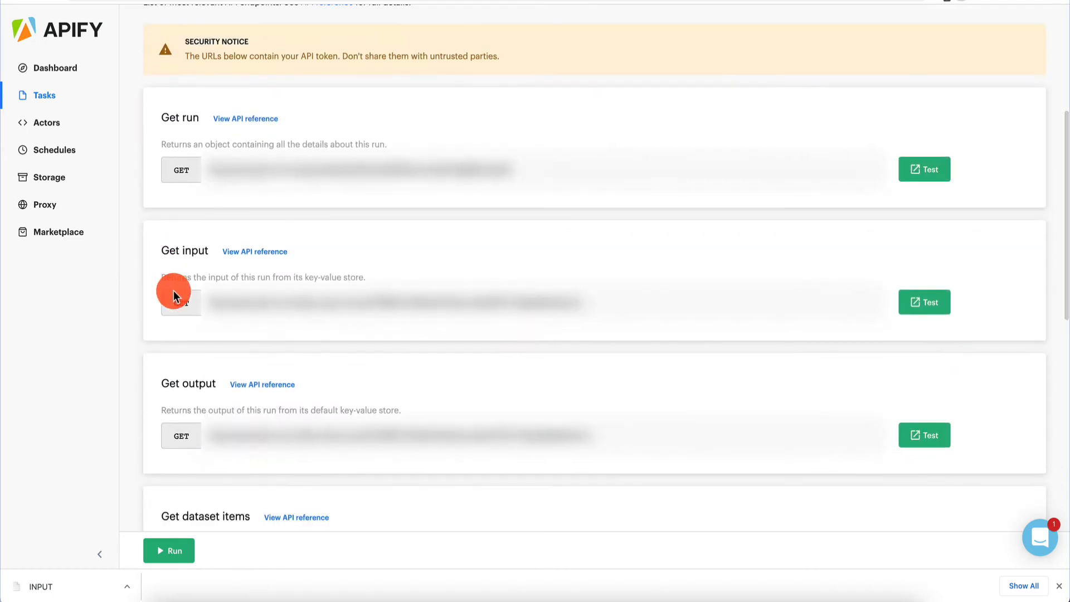
scroll(132, 393, down, 3)
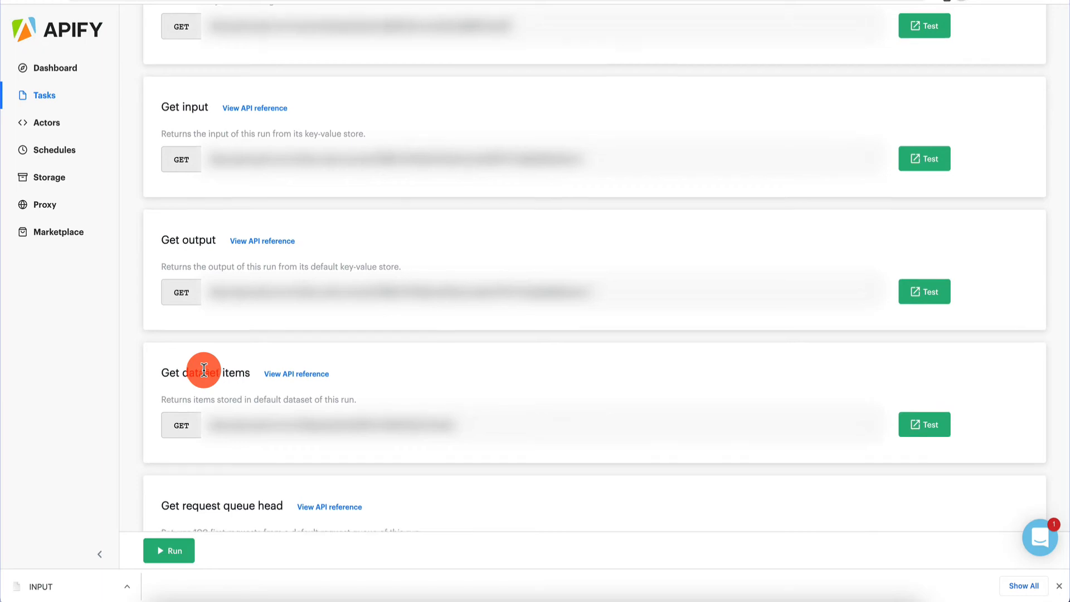
scroll(204, 370, up, 8)
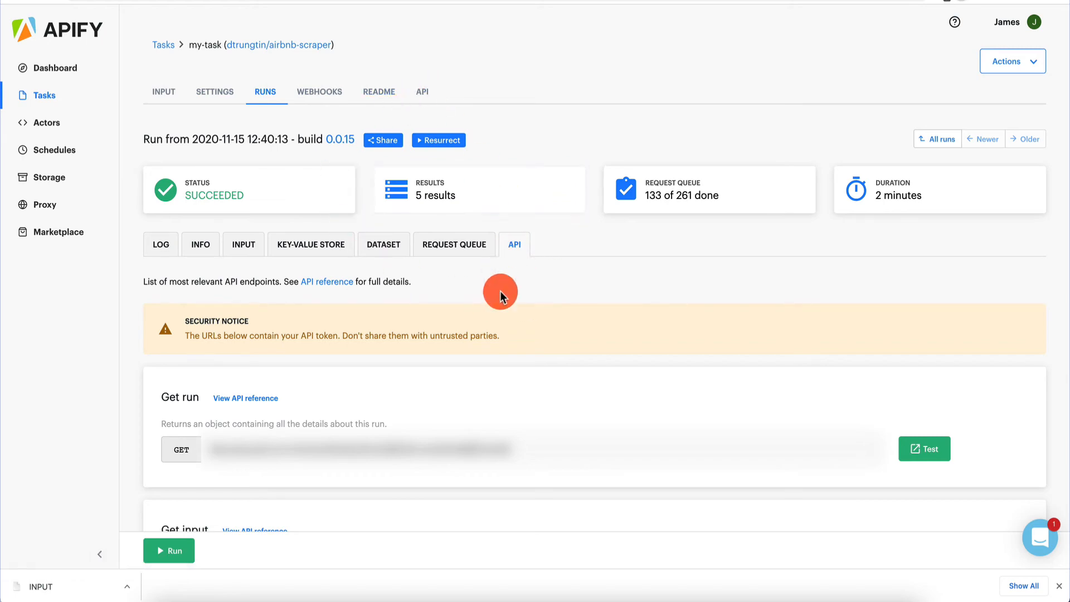
- Look through the remaining run API endpoints, including Get request queue head, Get log and Abort run
scroll(500, 291, down, 6)
scroll(500, 291, down, 1)
scroll(217, 377, down, 2)
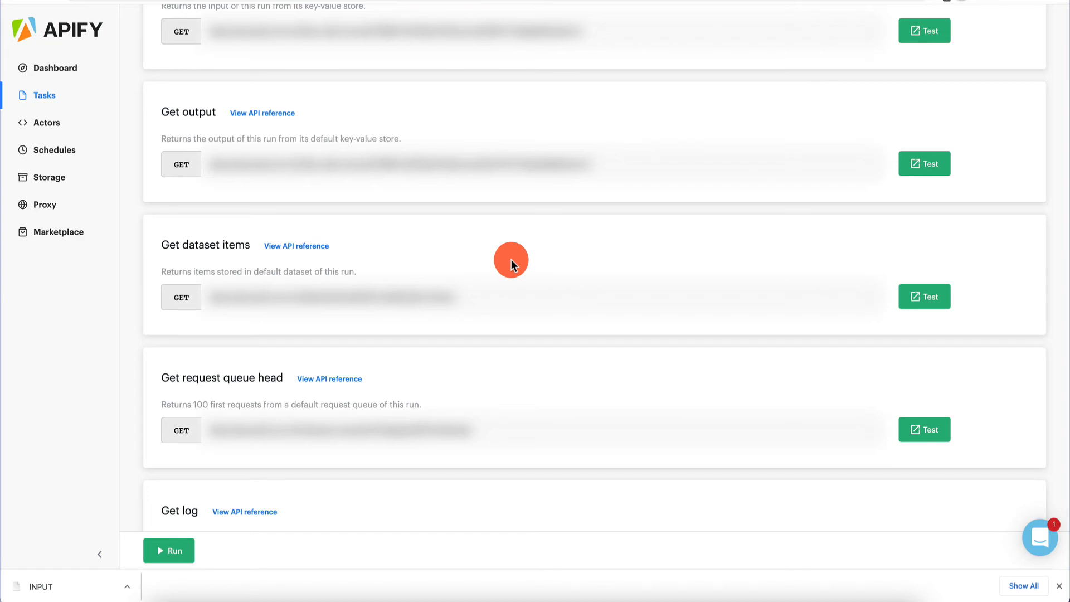
scroll(511, 260, up, 10)
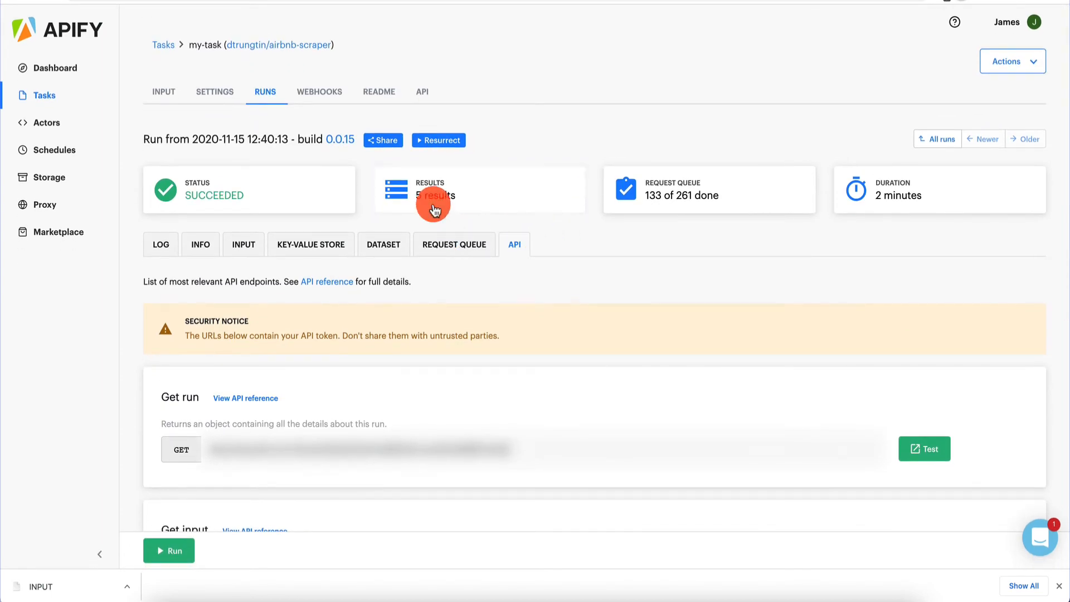
scroll(497, 284, down, 10)
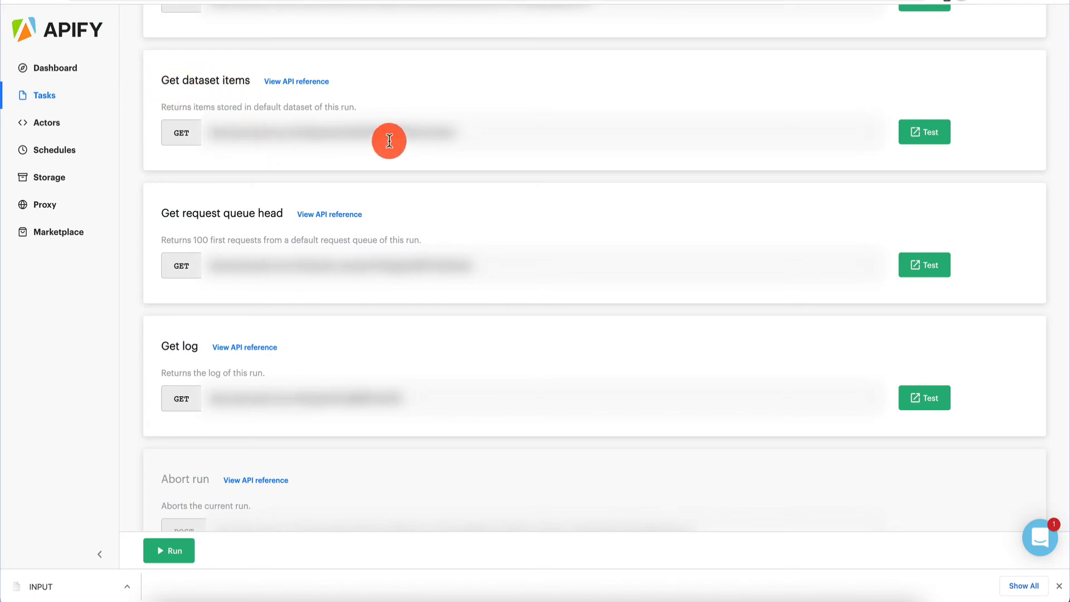
scroll(472, 152, up, 10)
scroll(473, 152, down, 1)
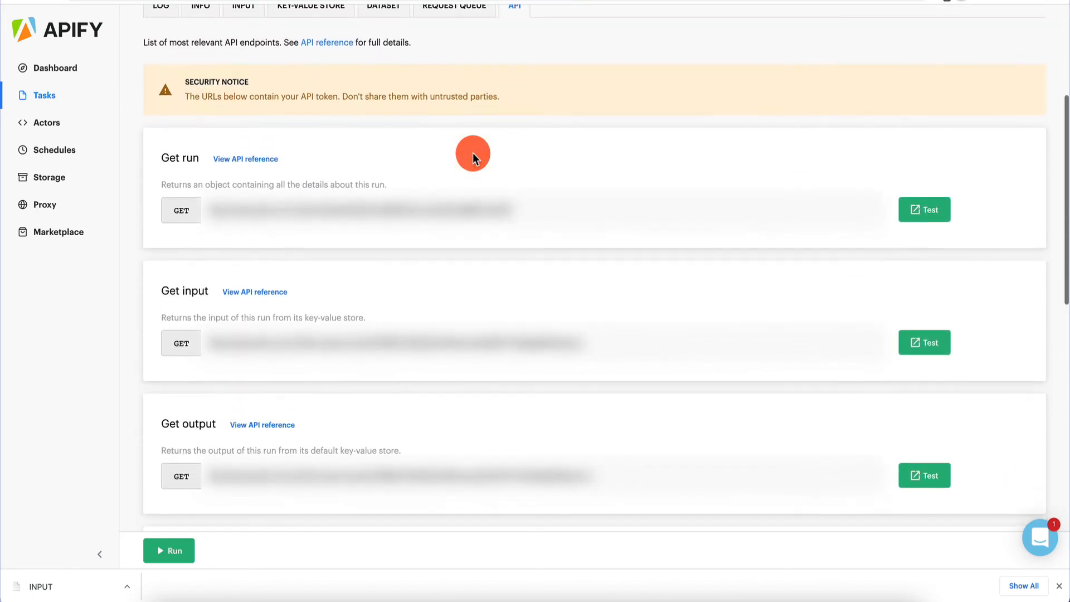
scroll(472, 152, up, 4)
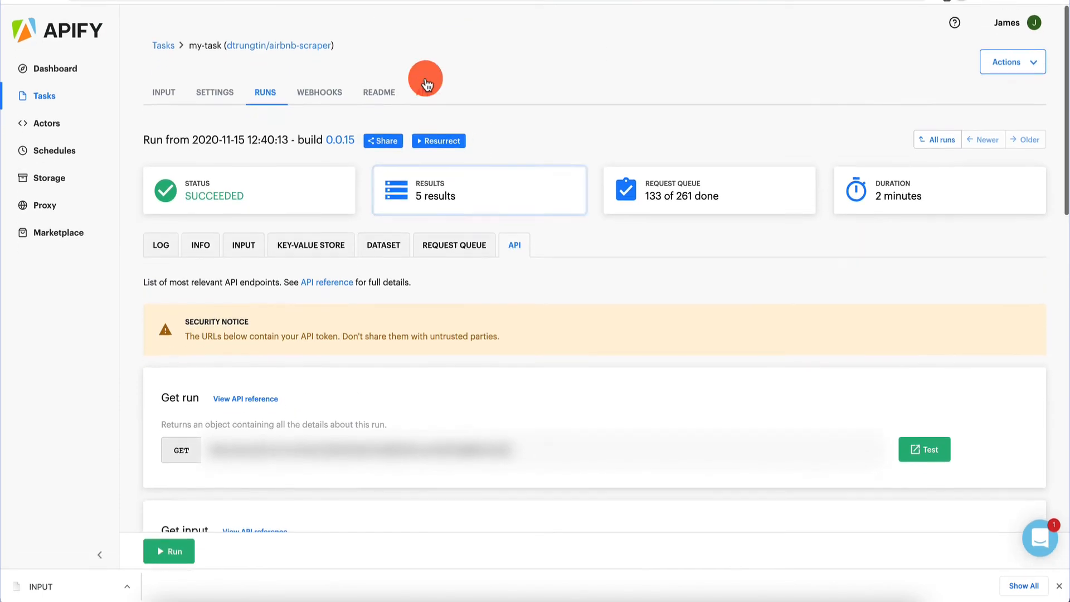
- Open my-task's own API endpoints and review the Run task variants and Get list of task runs
click(423, 93)
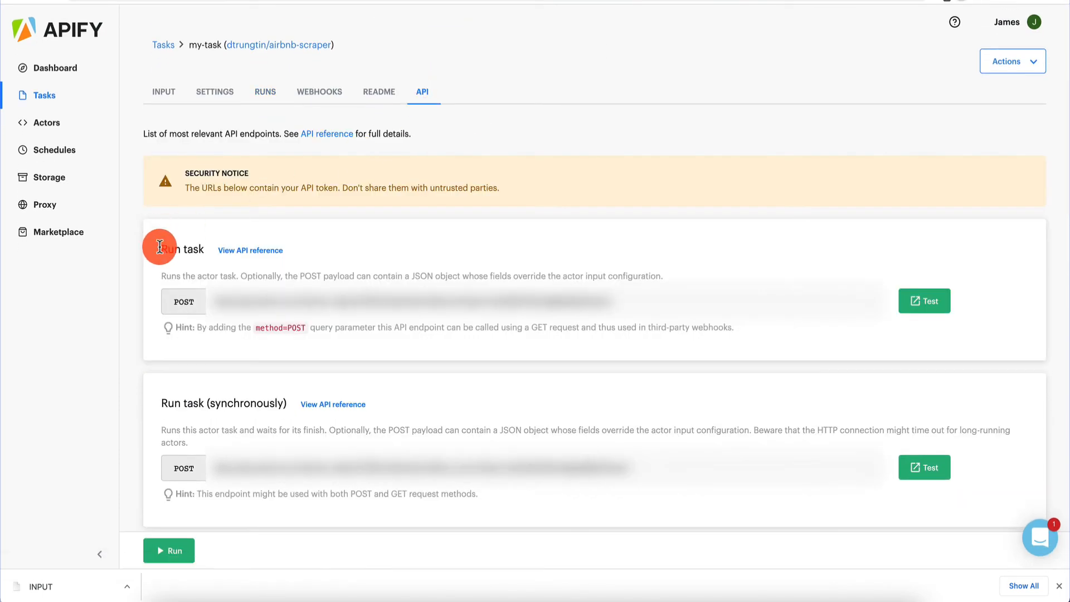
scroll(157, 403, down, 2)
scroll(156, 403, down, 1)
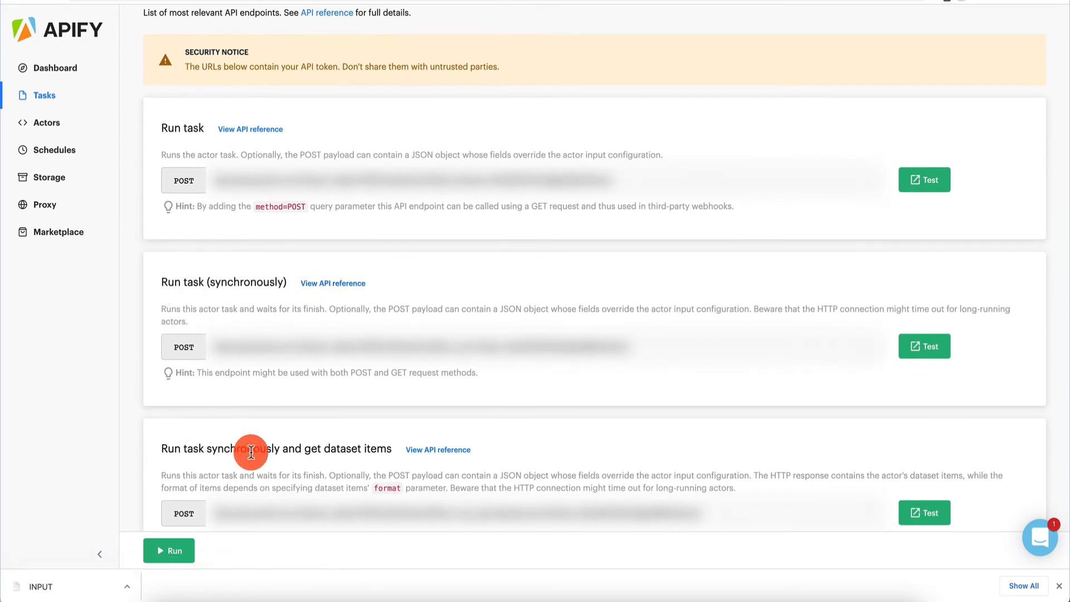
scroll(370, 447, down, 3)
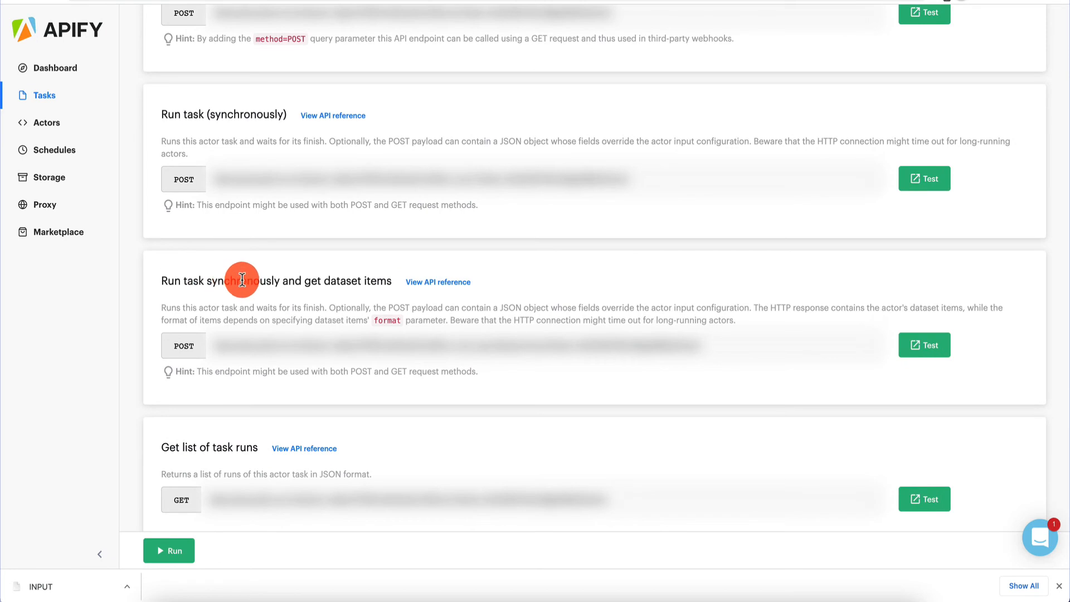
- Review my-task's API endpoints from the three Run task variants through Get list of task runs, Get task and Update task
scroll(282, 312, up, 3)
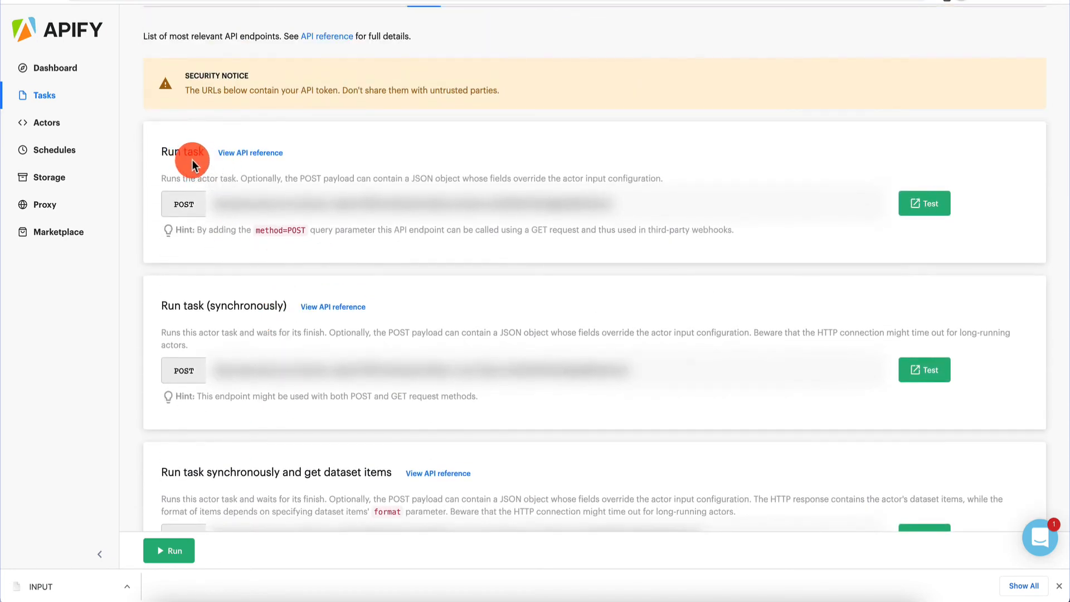
scroll(232, 351, down, 7)
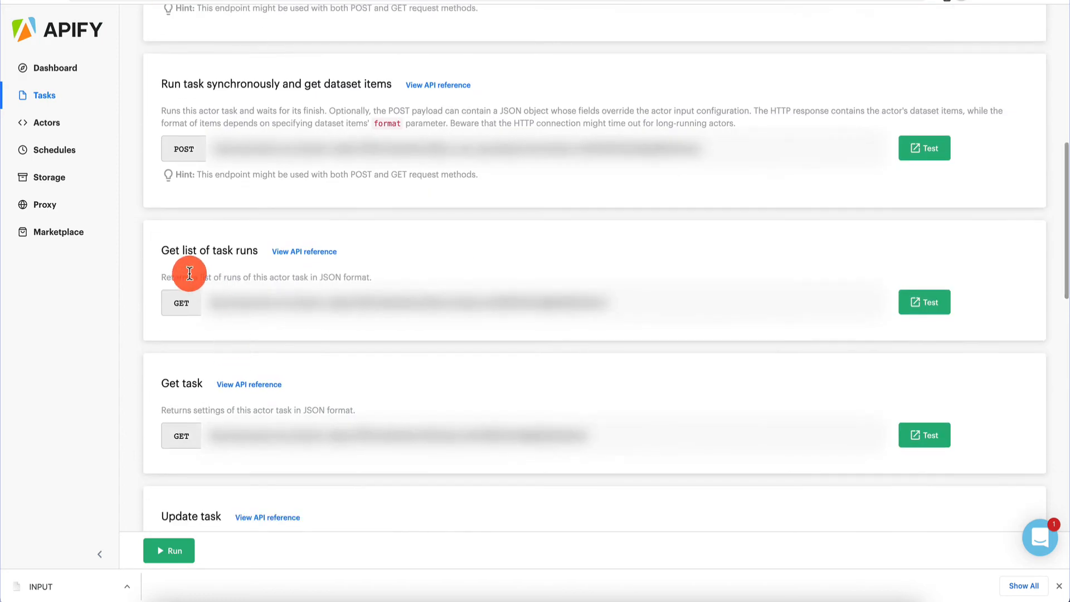
scroll(249, 256, down, 5)
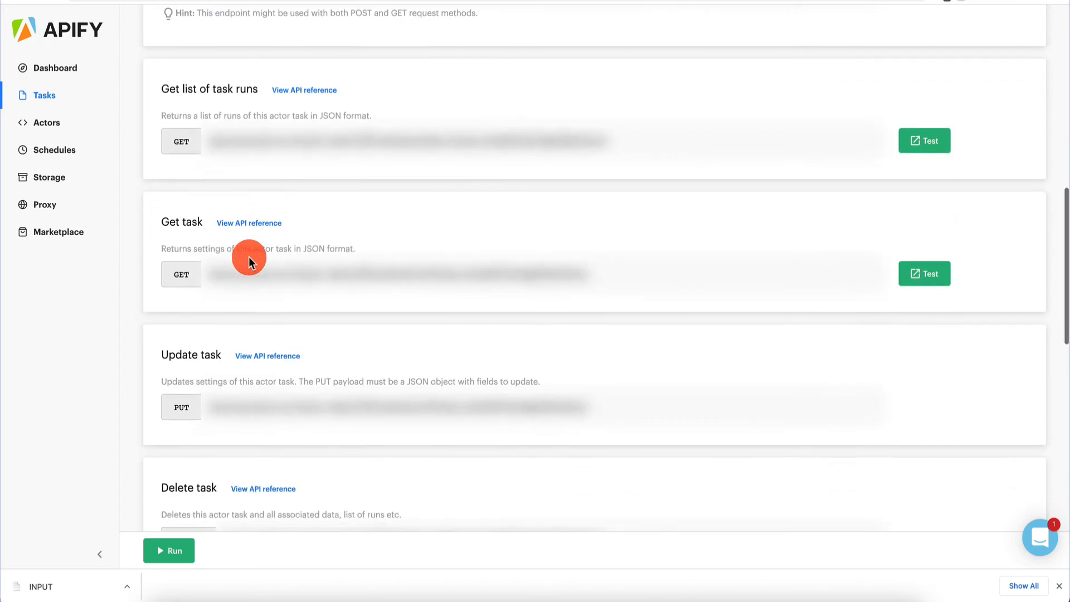
scroll(249, 257, up, 6)
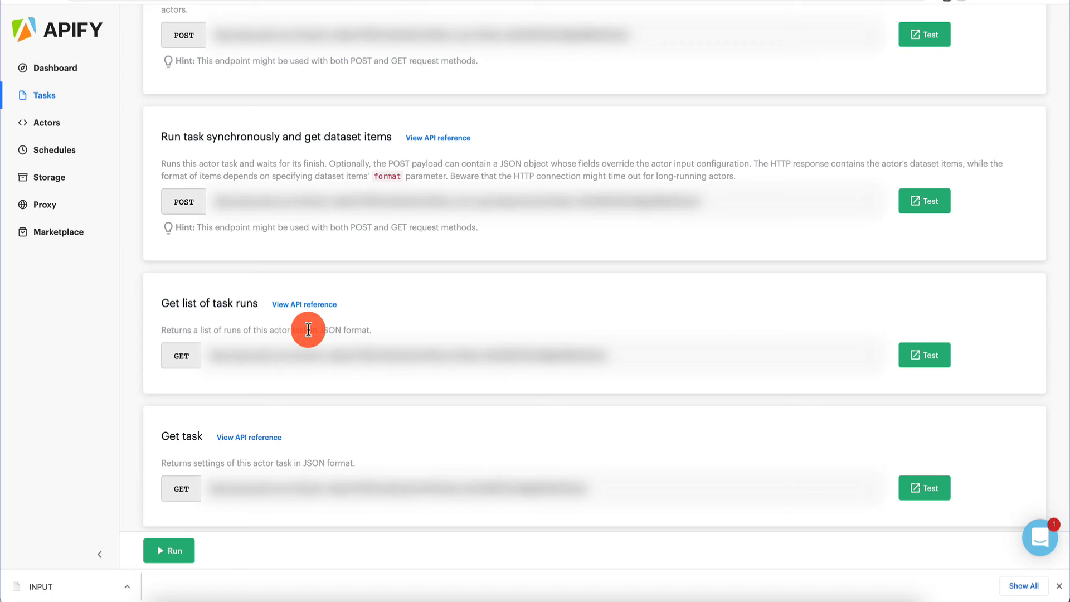
scroll(308, 329, up, 3)
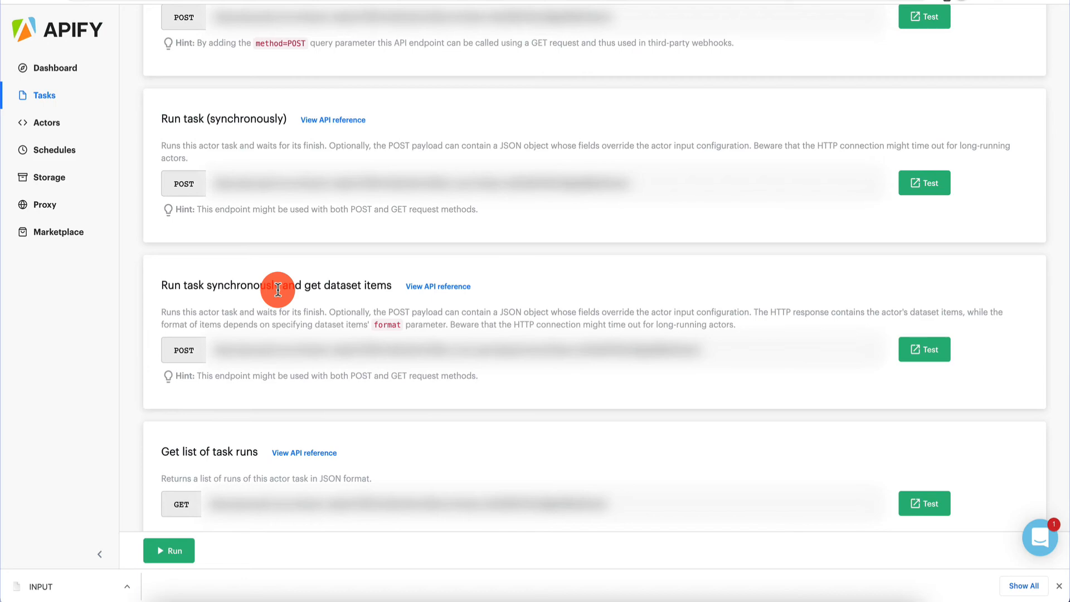
- Look through the task's remaining API endpoints, from Delete task and Get input to Get last run dataset items and Get list of task webhooks
scroll(278, 289, down, 17)
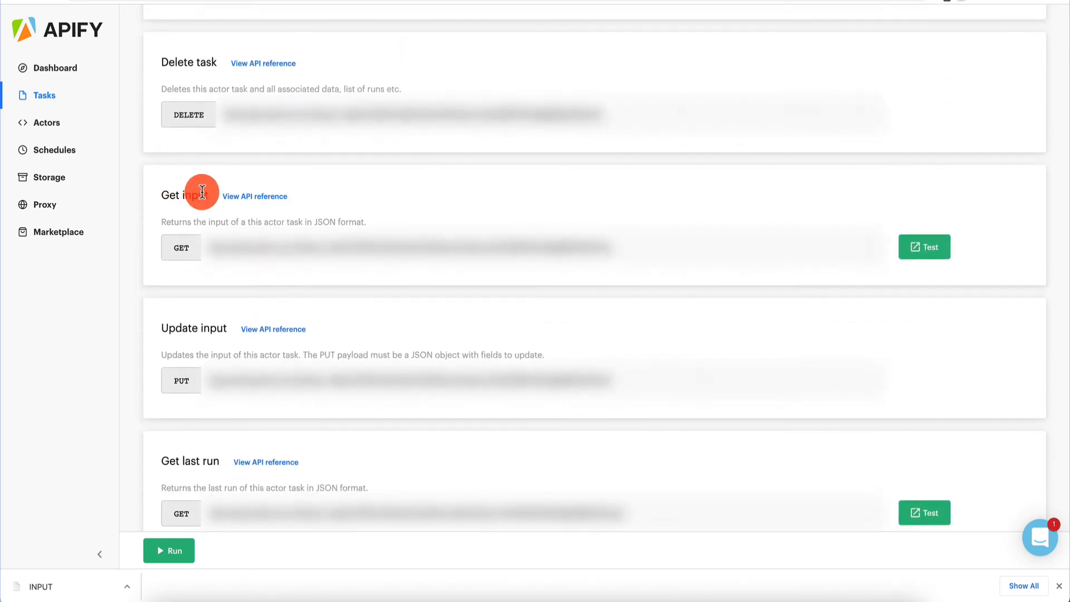
scroll(190, 255, down, 2)
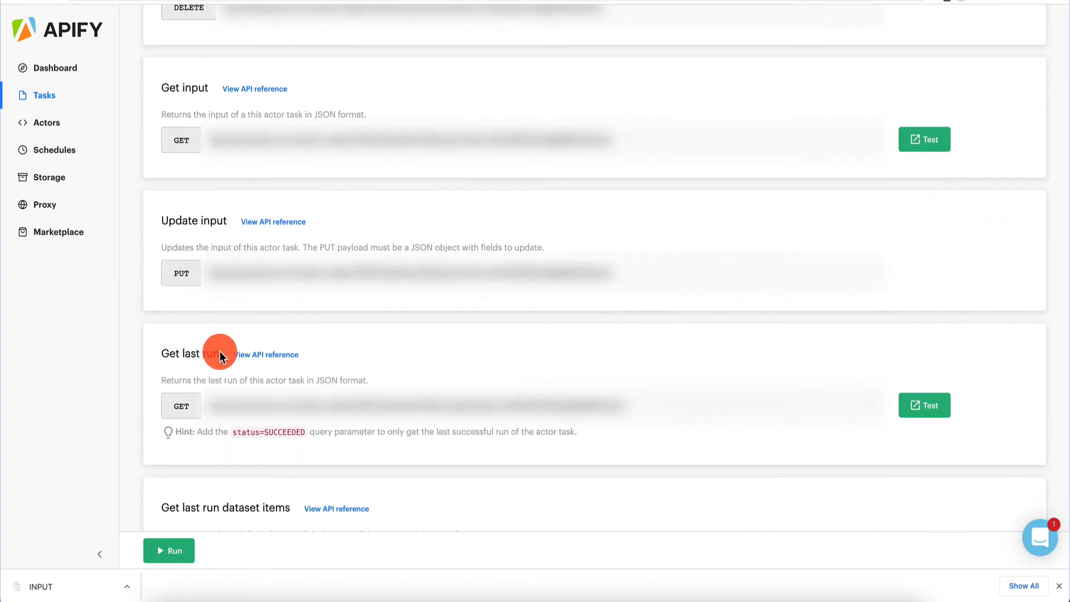
scroll(235, 371, down, 2)
scroll(236, 377, down, 2)
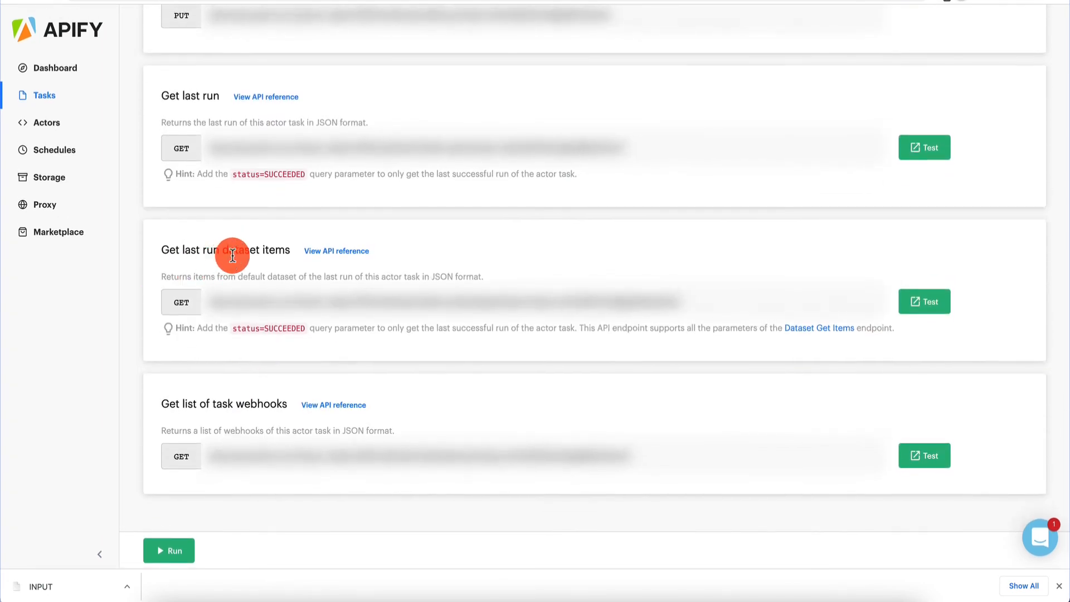
scroll(277, 263, up, 15)
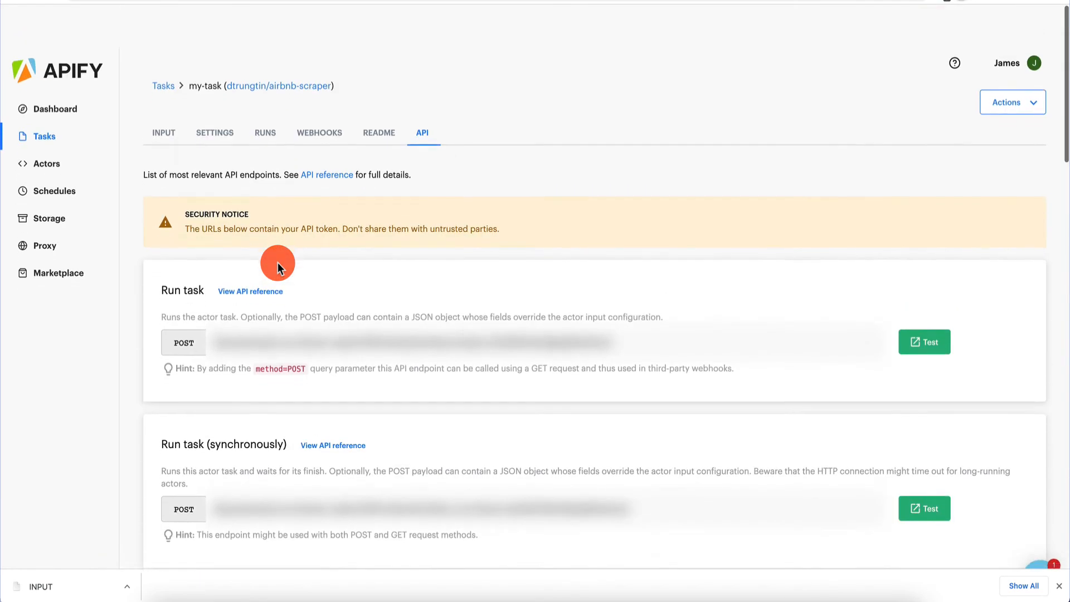
click(266, 96)
click(205, 284)
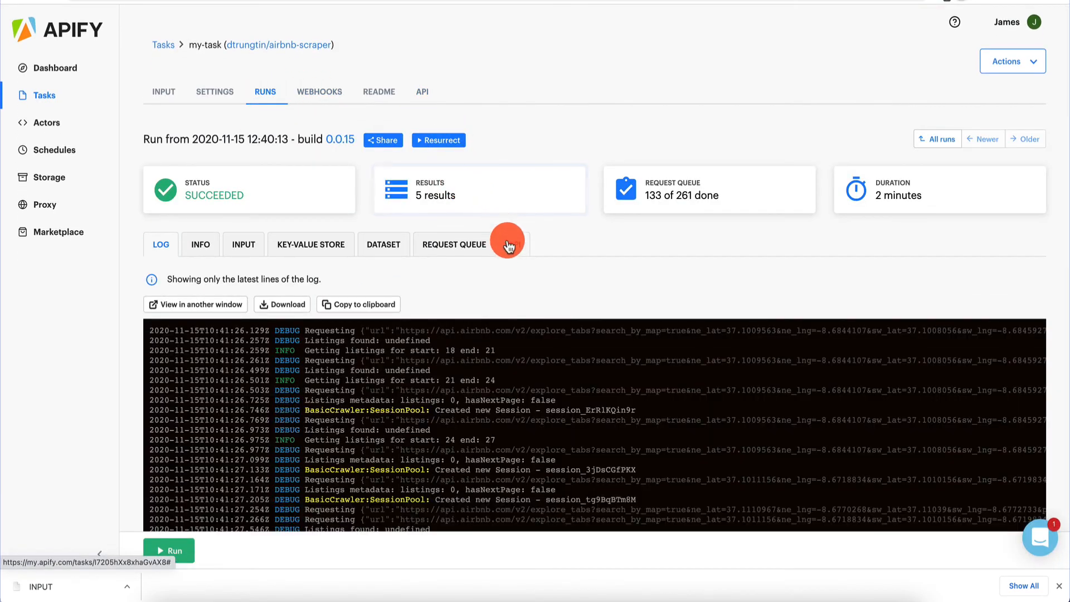
click(513, 246)
scroll(488, 282, down, 5)
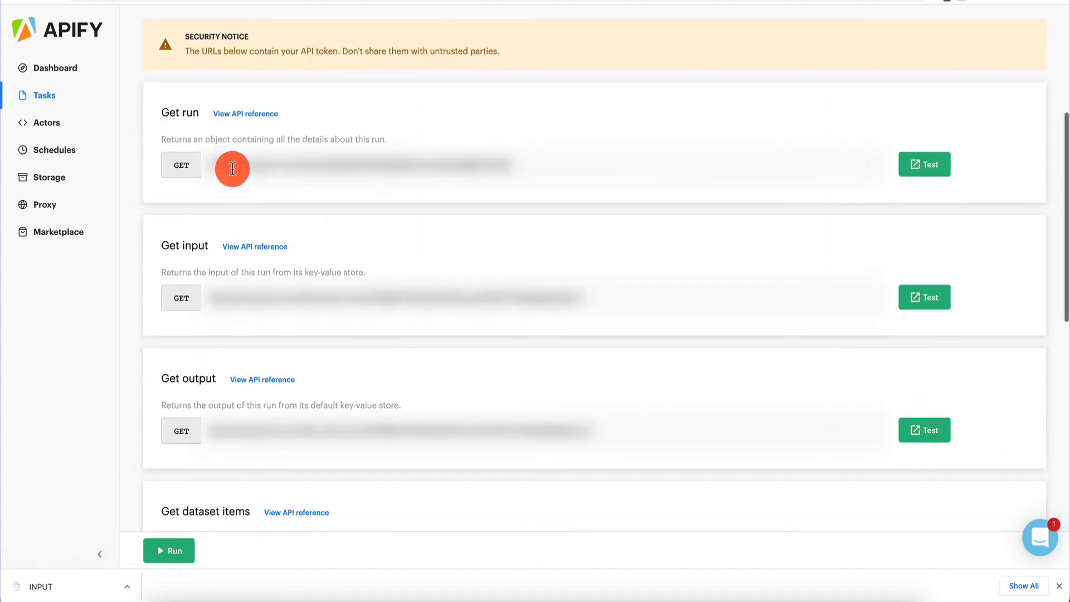
scroll(327, 162, up, 1)
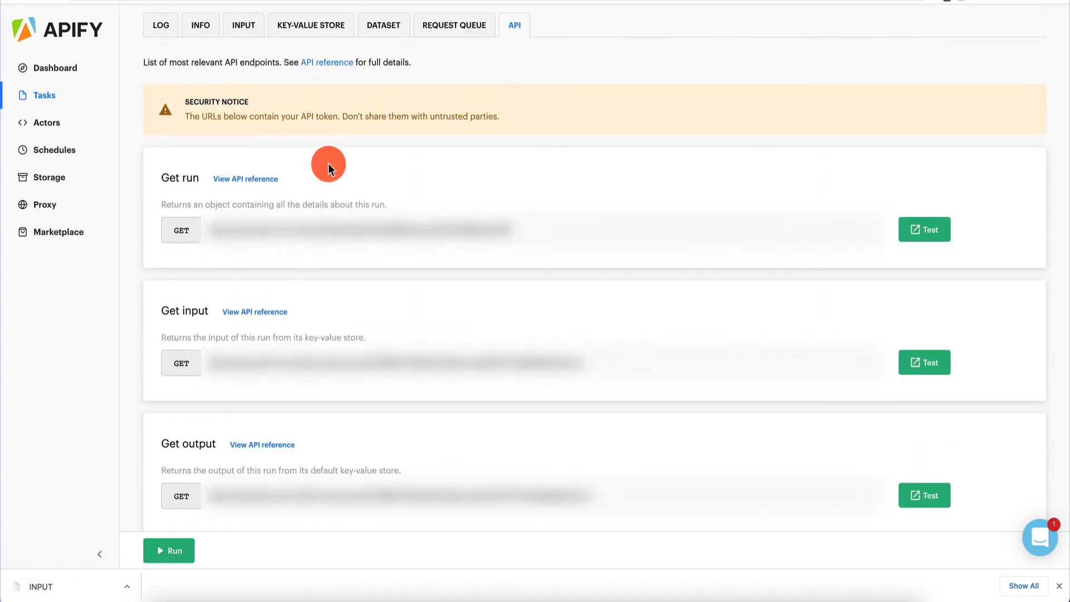
scroll(329, 168, up, 4)
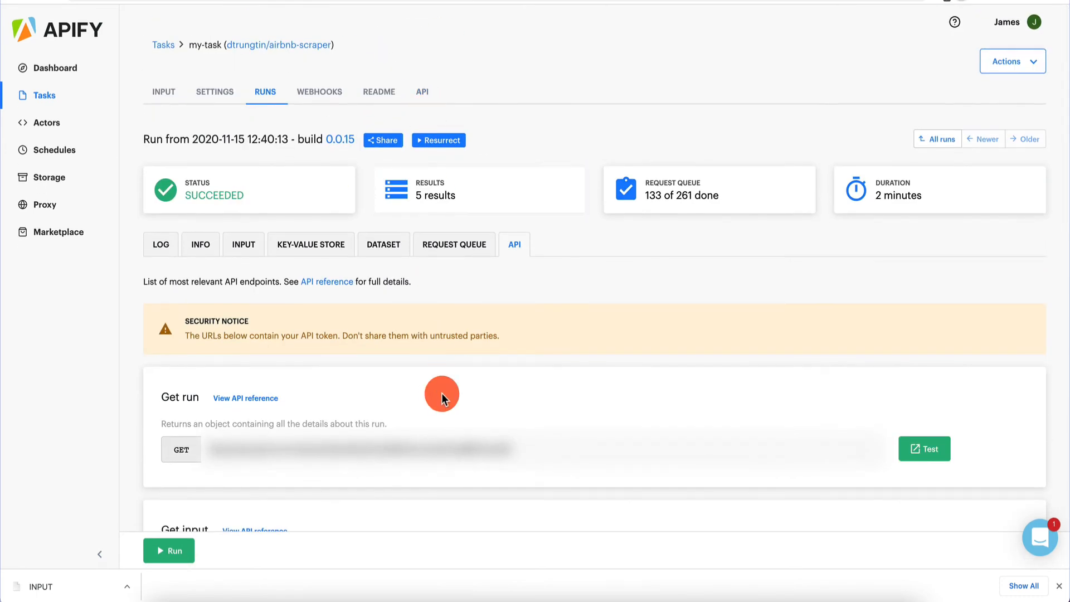
- Open the Apify API reference and browse its Actors documentation, including Run actor, Build collection and Get list of actors
scroll(442, 393, down, 4)
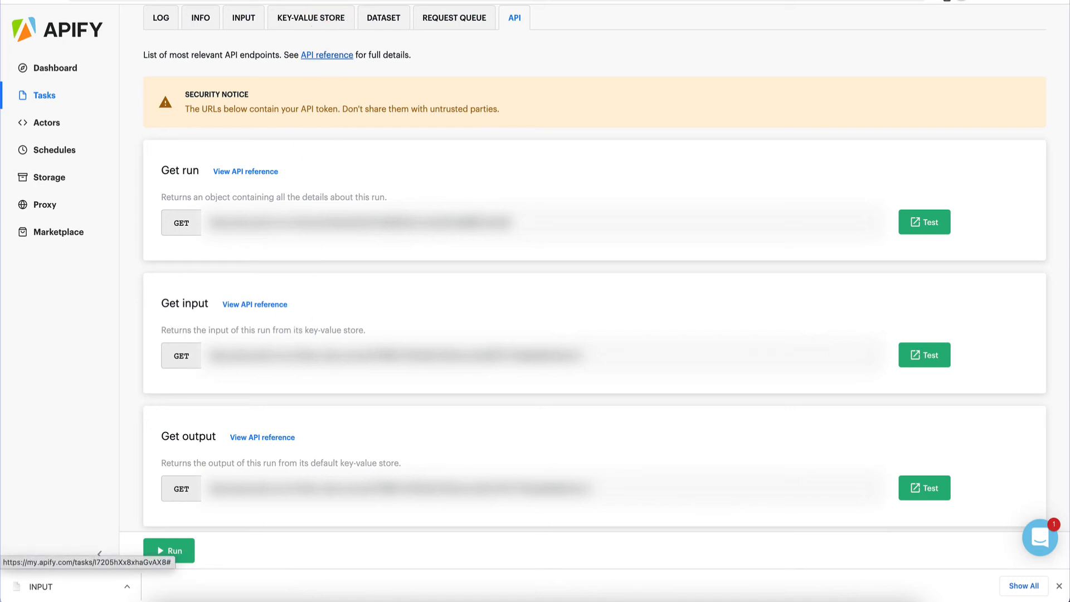
click(327, 55)
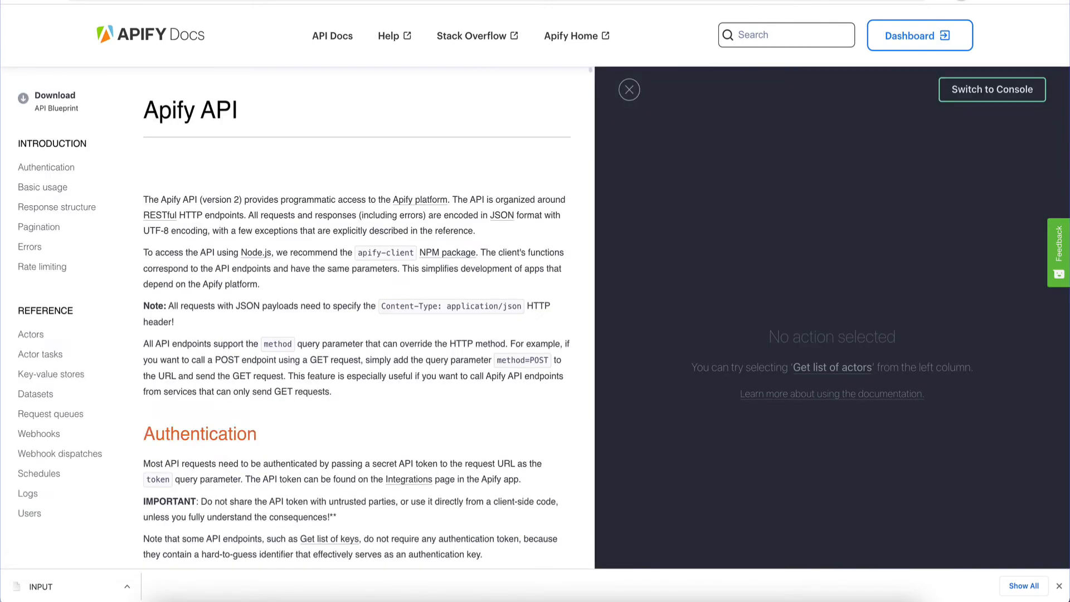
click(332, 232)
scroll(296, 234, down, 10)
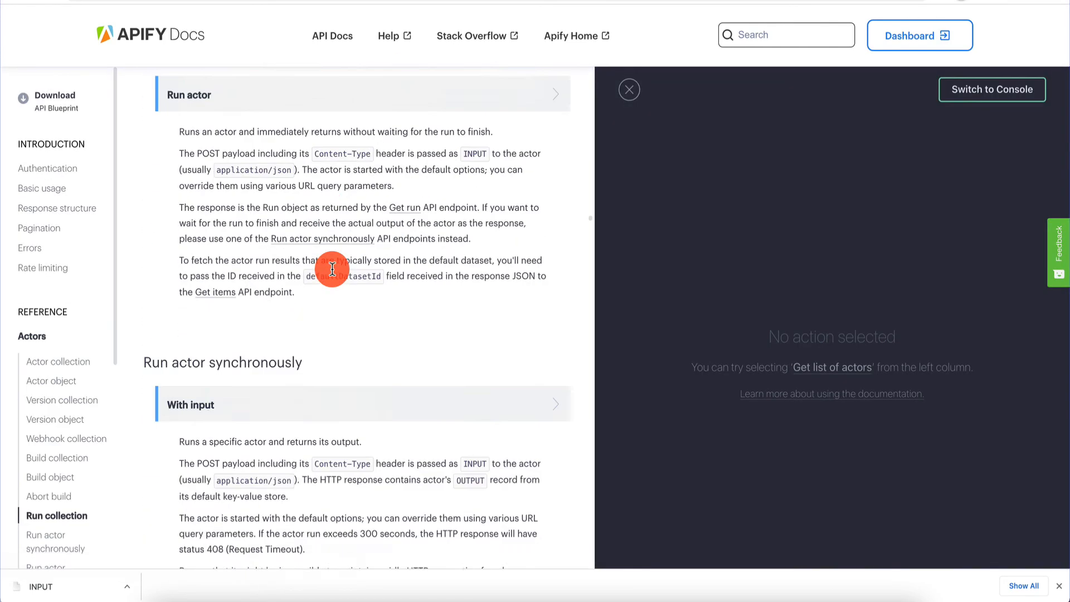
scroll(280, 195, up, 7)
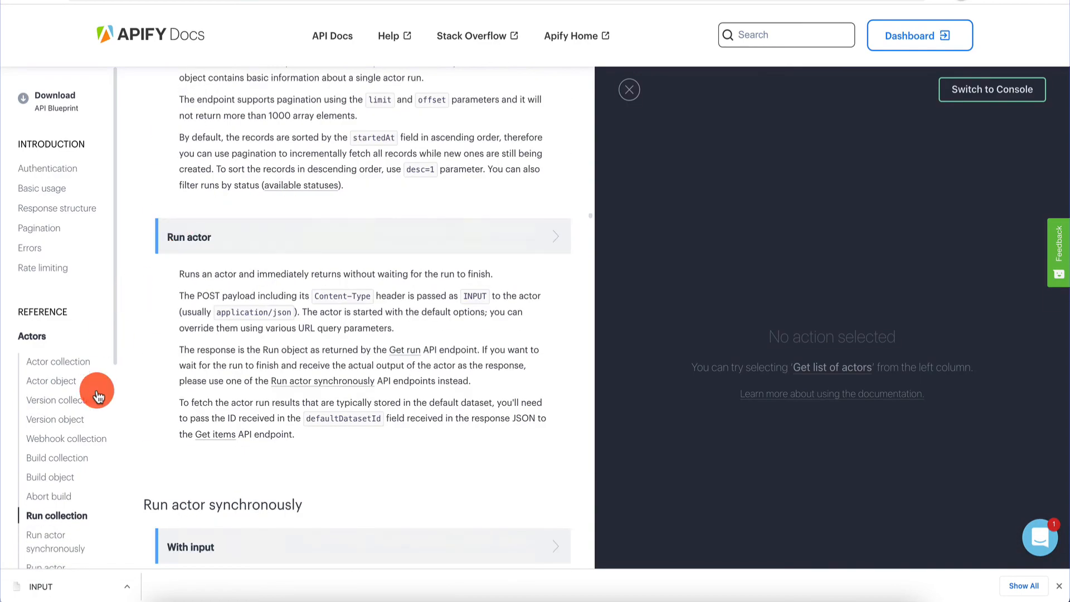
scroll(305, 276, up, 15)
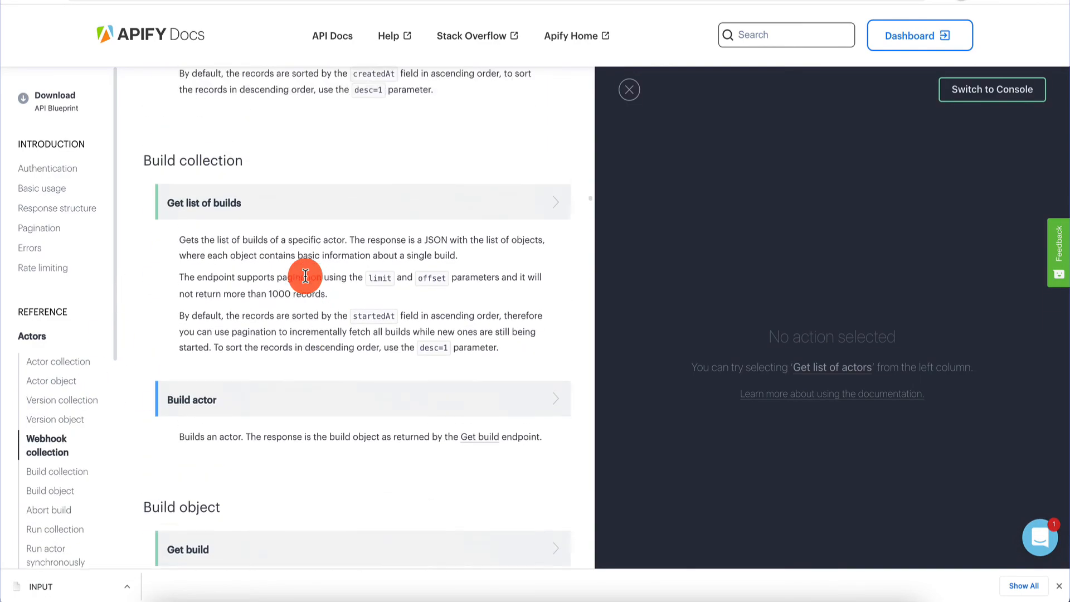
scroll(305, 276, up, 6)
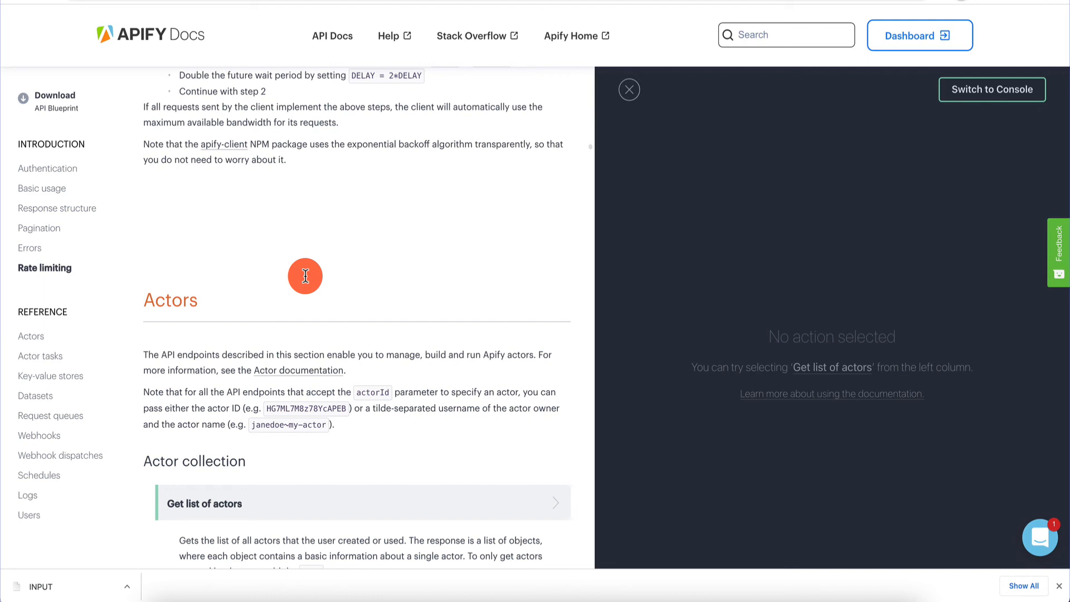
- Return from the API reference to the run's page and look over its API endpoints down to Get dataset items
click(433, 2)
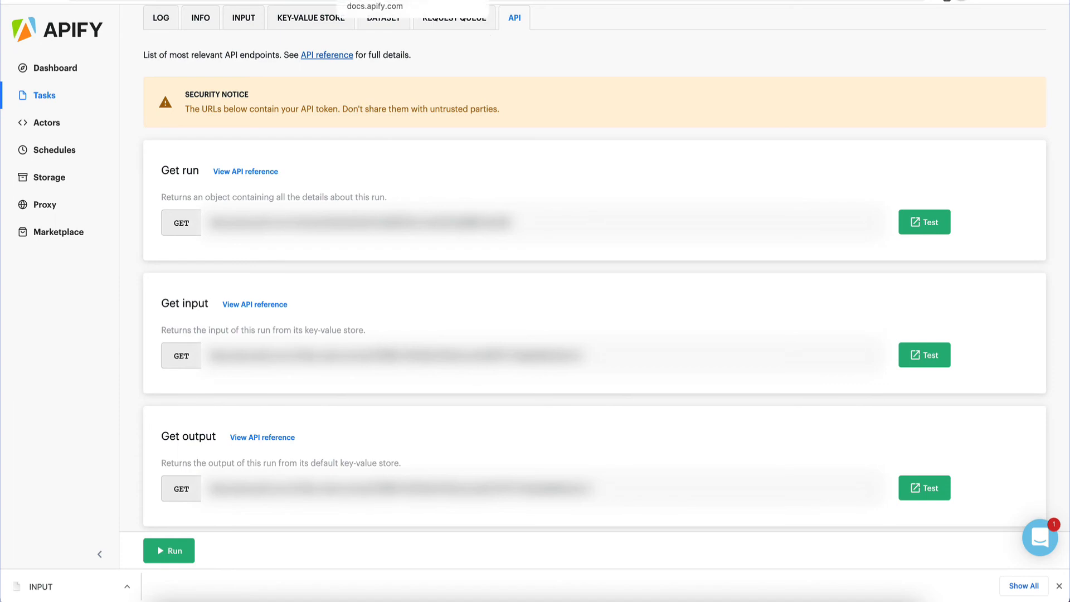
scroll(390, 208, up, 5)
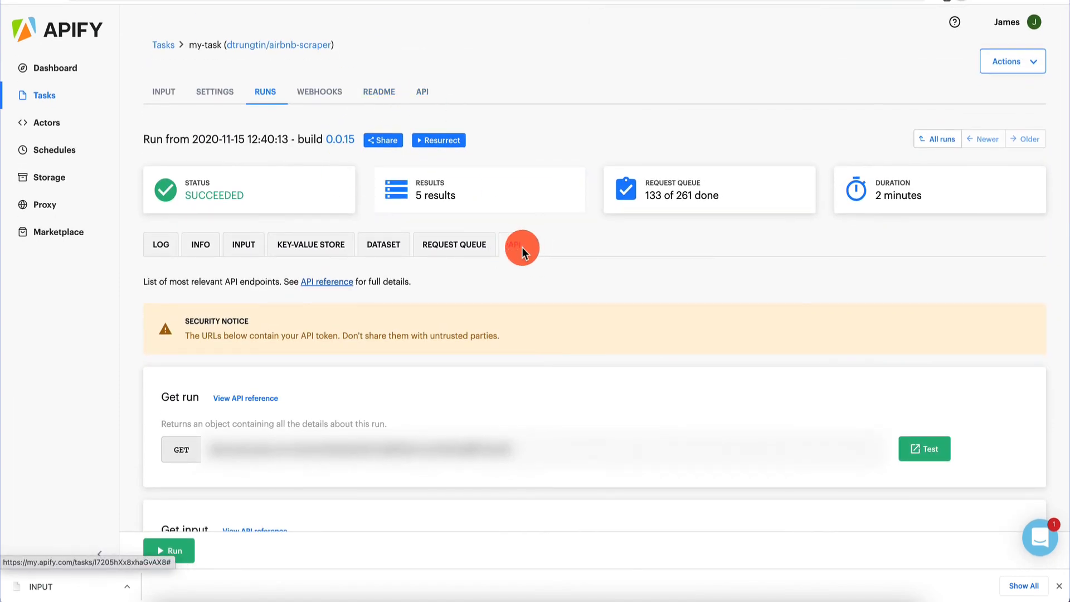
scroll(354, 350, down, 8)
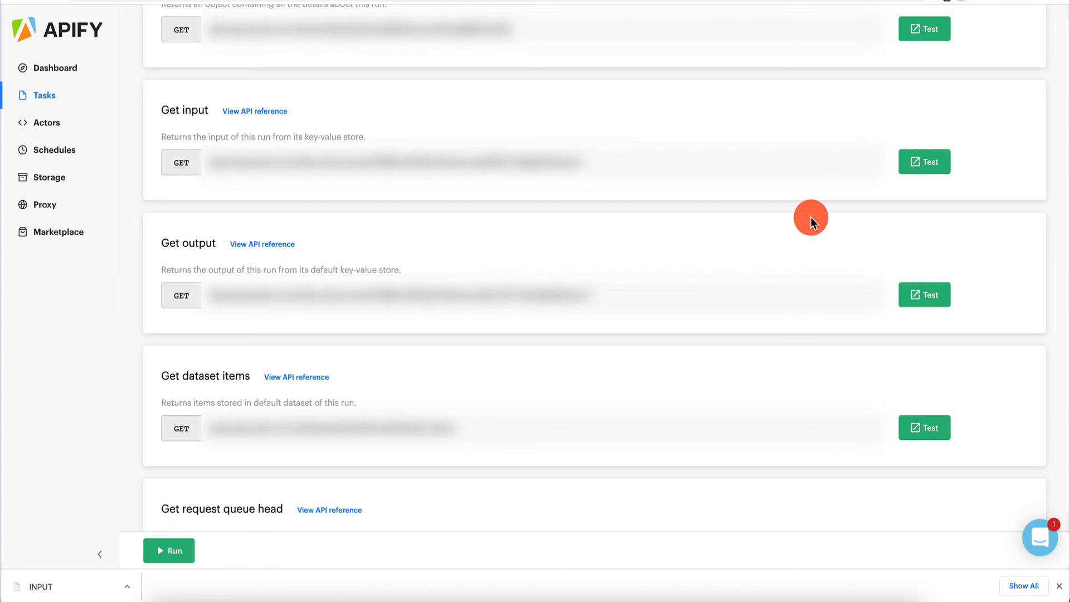
scroll(811, 218, up, 8)
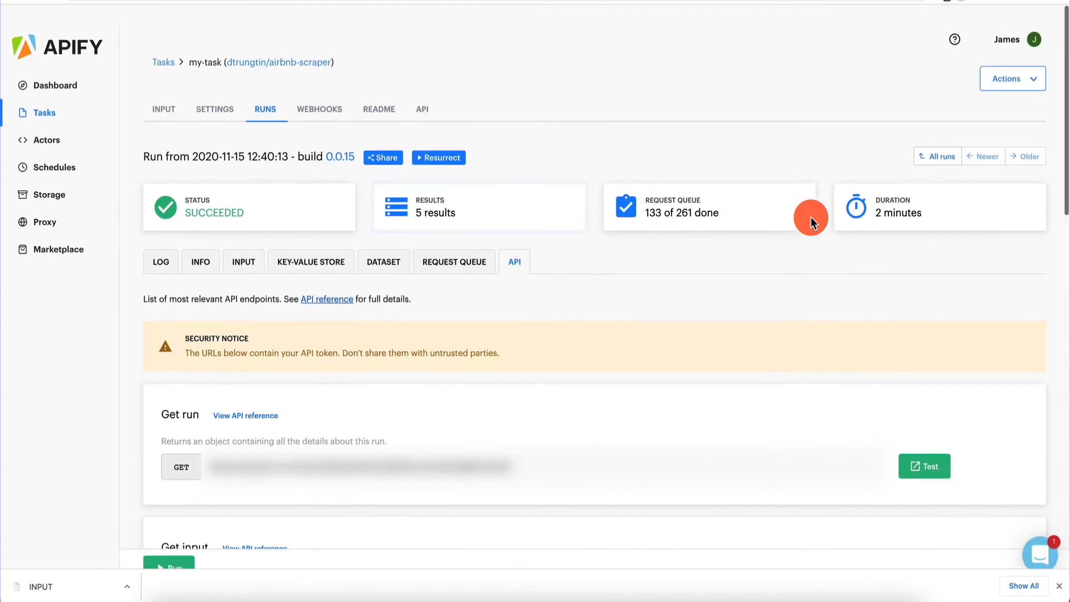
- View the key-value stores in Storage, and examine the Proxy page's connection settings, proxy groups and accessed hosts
click(59, 178)
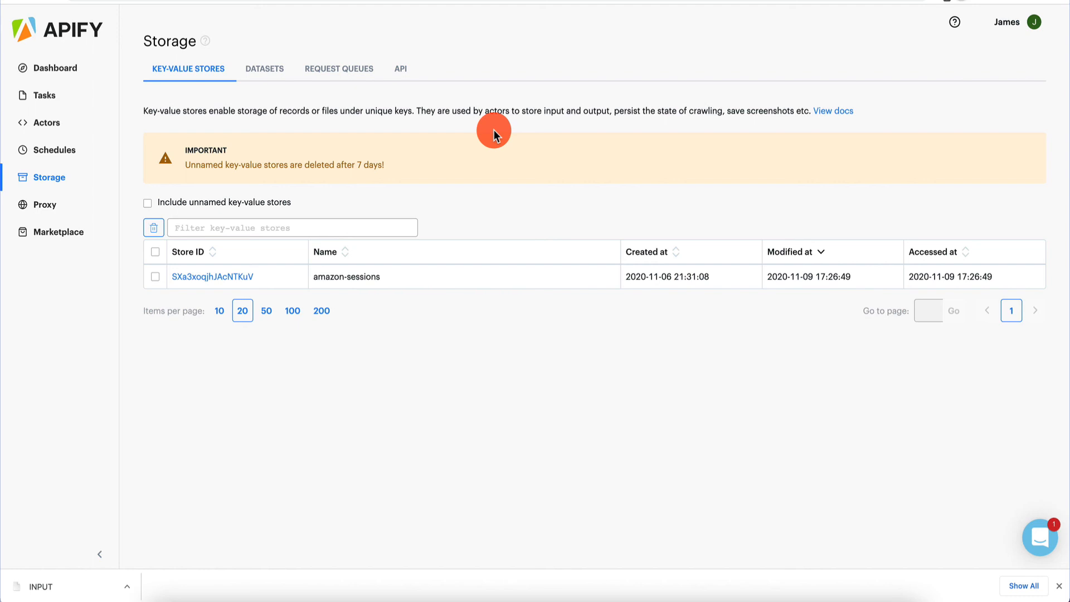
click(45, 205)
scroll(207, 210, down, 3)
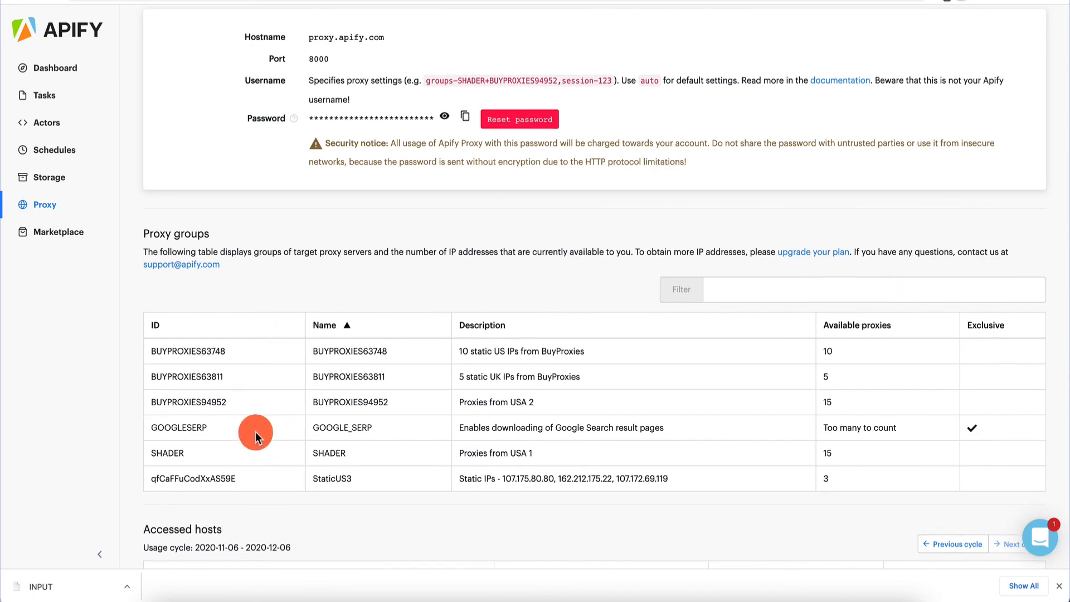
scroll(256, 431, down, 6)
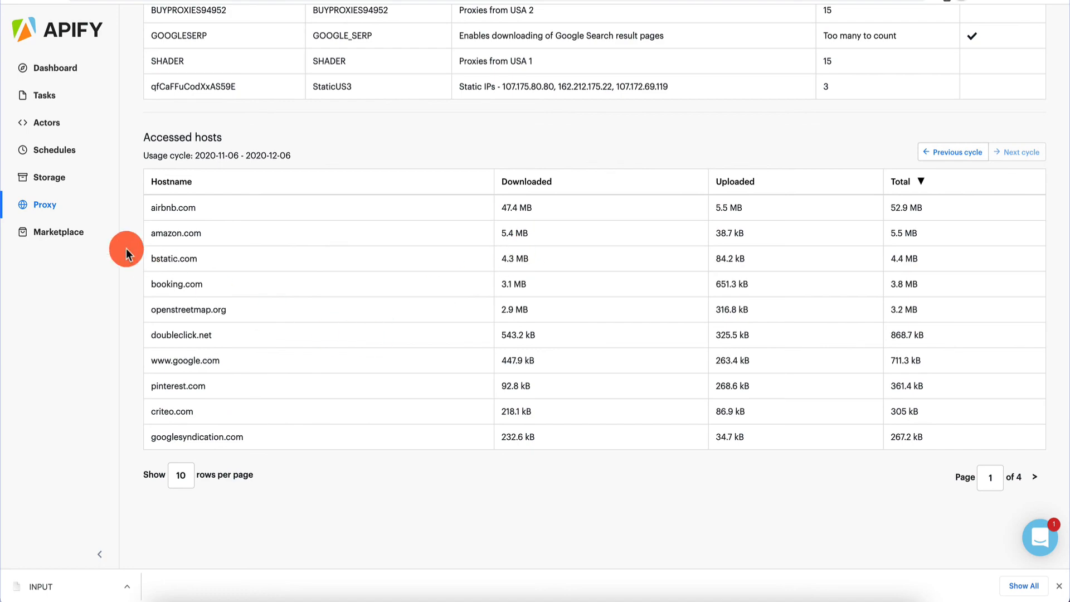
- Check the Marketplace page for custom projects and return to the Dashboard
click(72, 233)
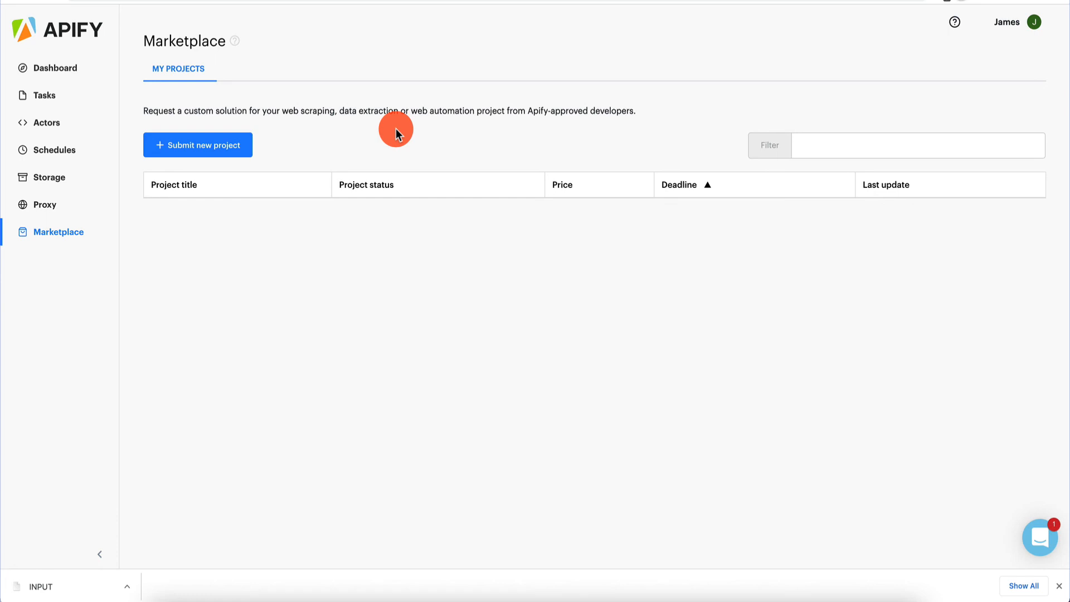
click(53, 68)
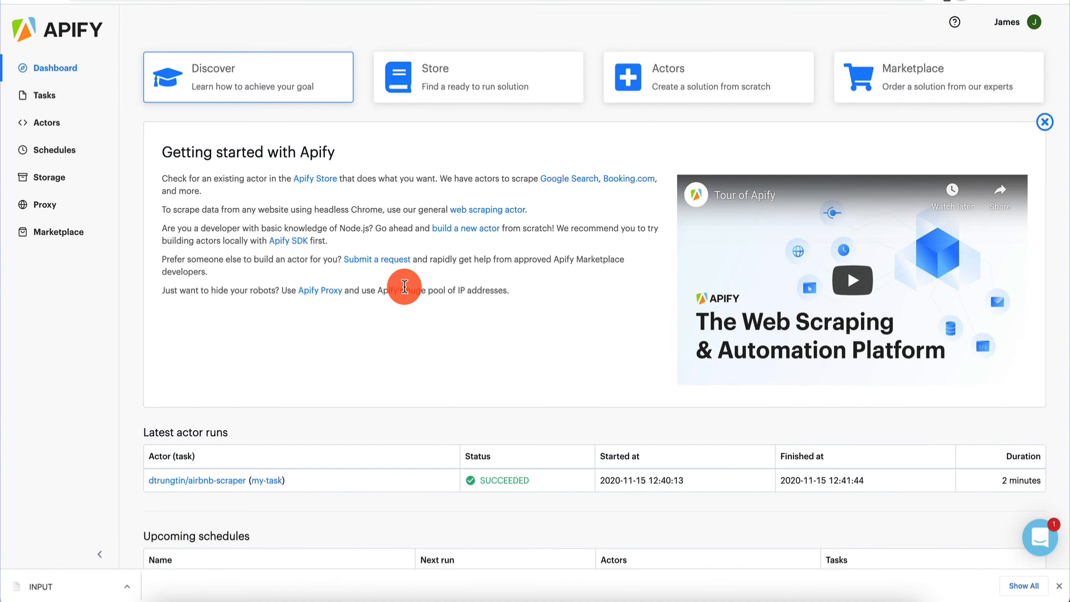